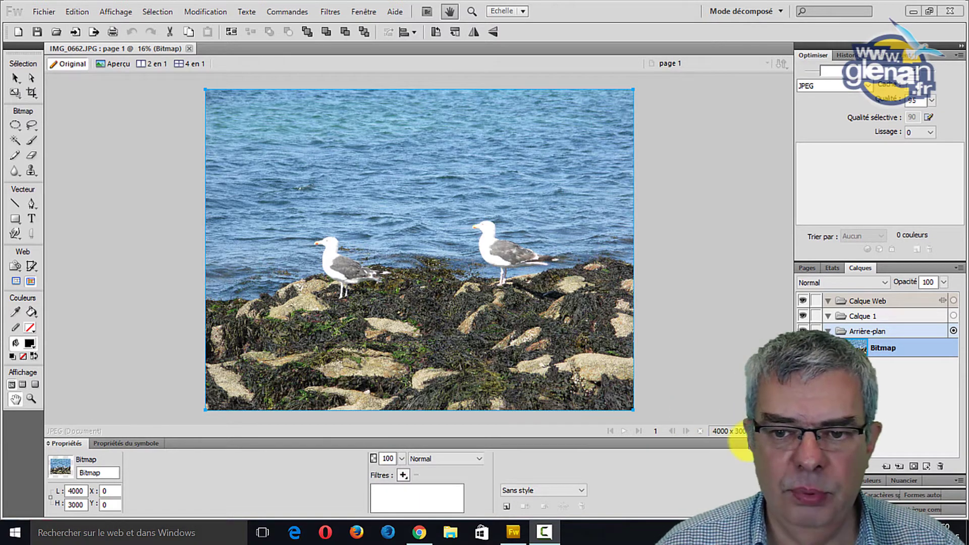
Display the IMG_0662.JPG photo at 100% and examine it across its width, including the seagull on the rocks
double_click(29, 399)
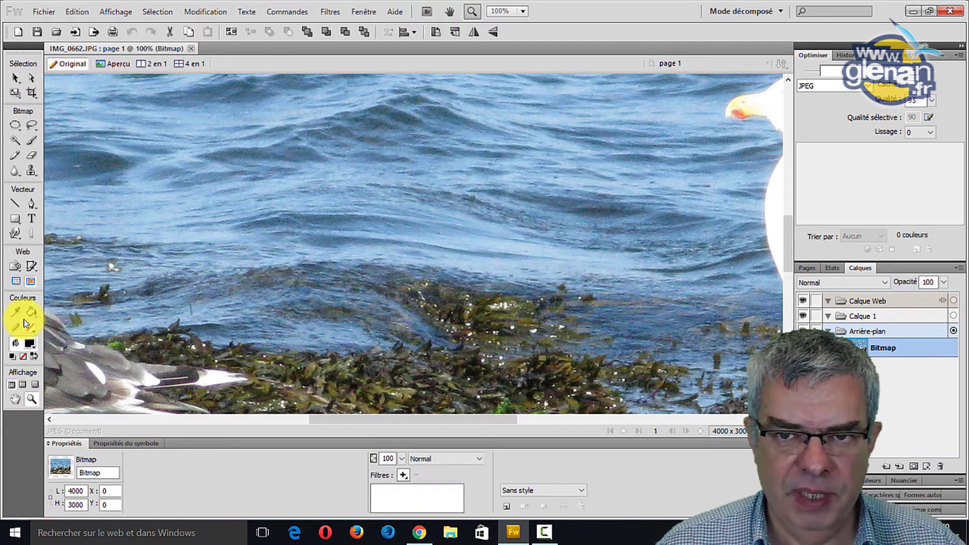
drag(401, 418, 535, 419)
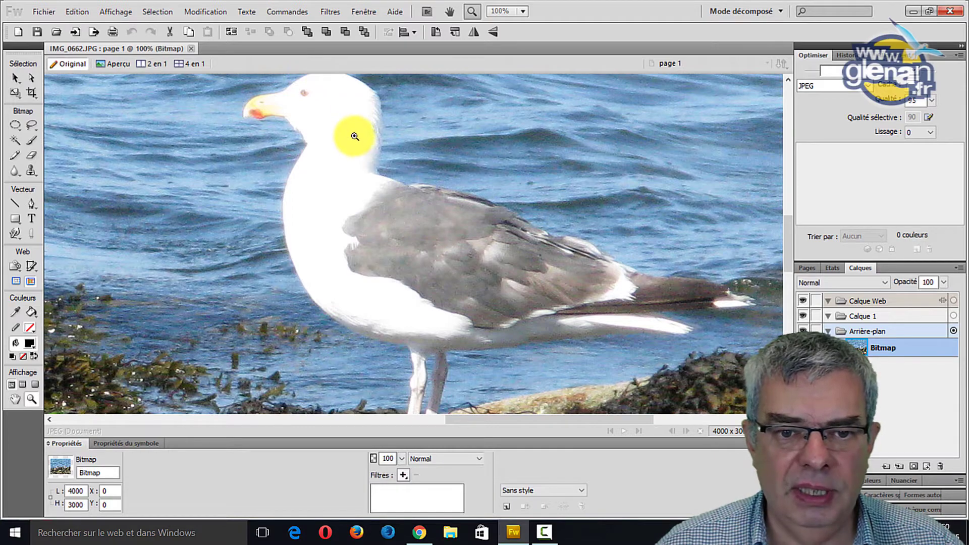
drag(509, 420, 692, 413)
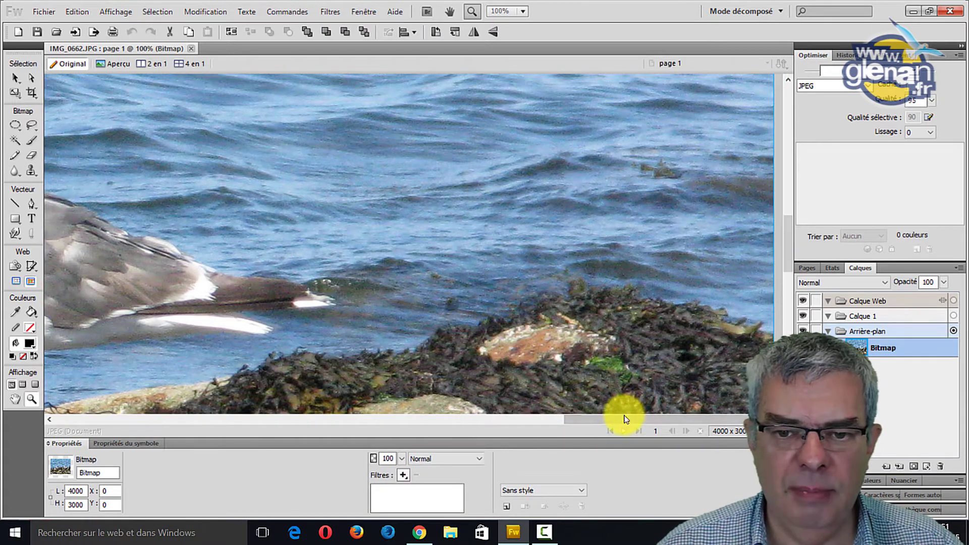
drag(626, 419, 423, 435)
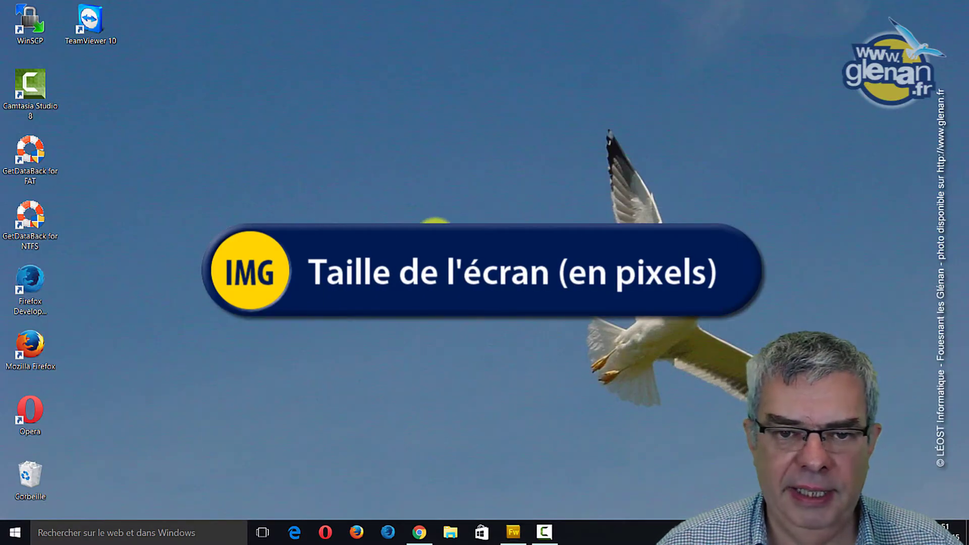
Check the screen resolution in the Intel graphics display settings, close them and return to the open photo in Fireworks
right_click(435, 238)
click(399, 313)
right_click(403, 305)
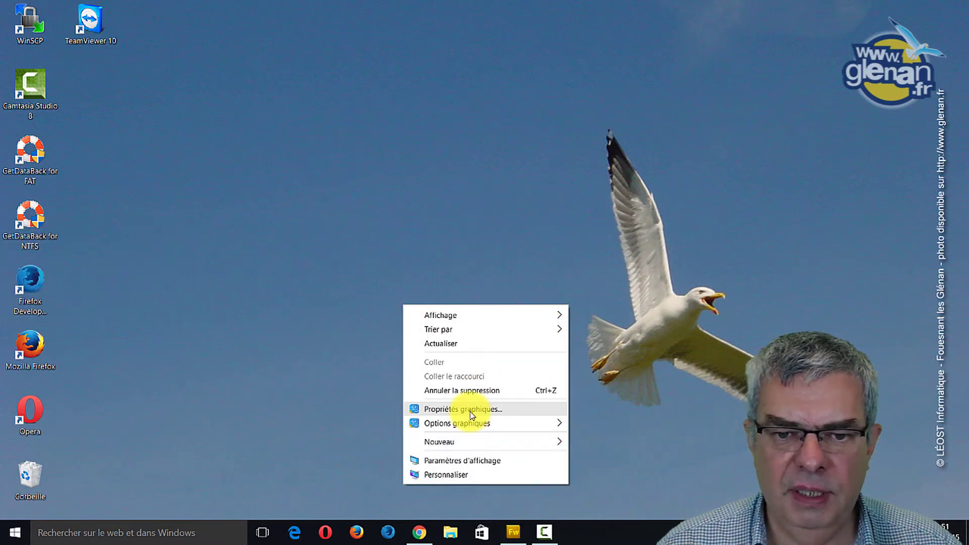
click(472, 413)
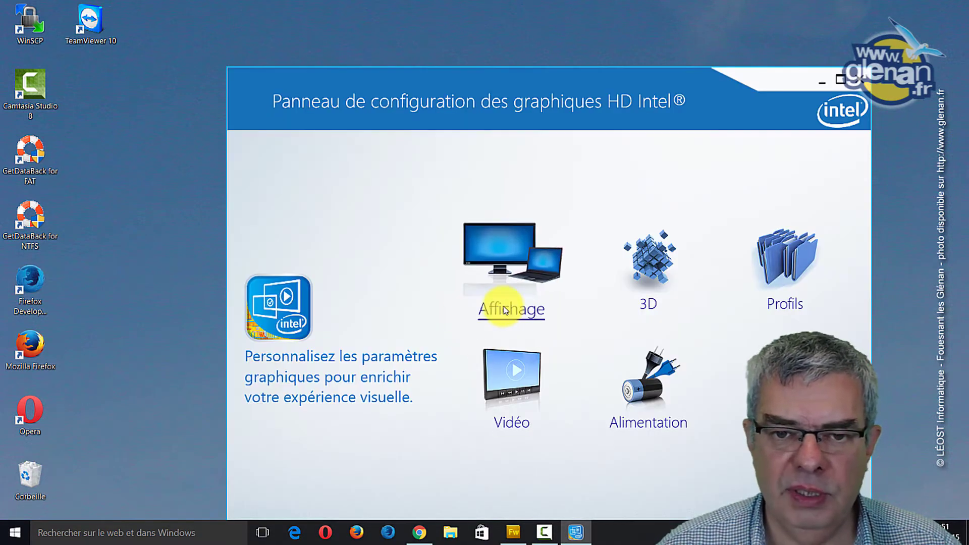
click(508, 312)
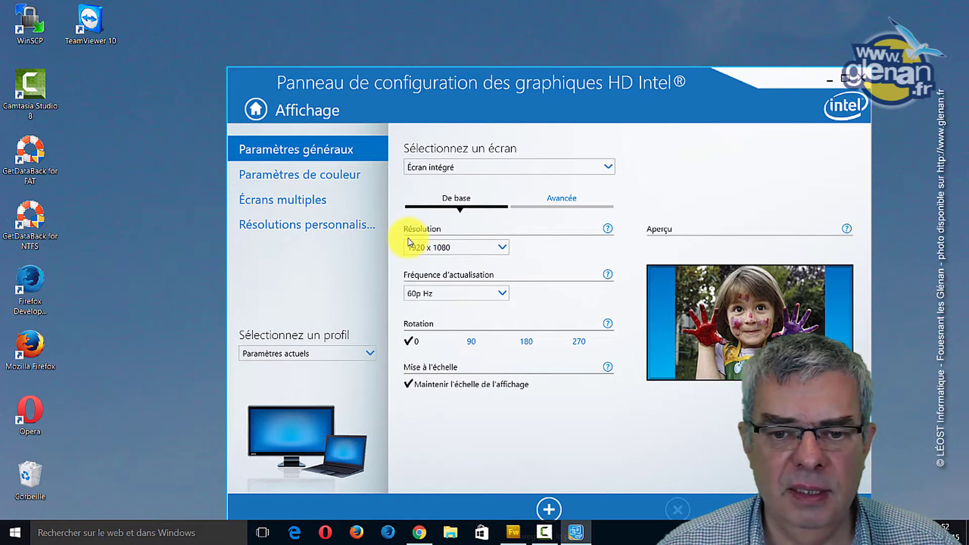
drag(707, 79, 691, 38)
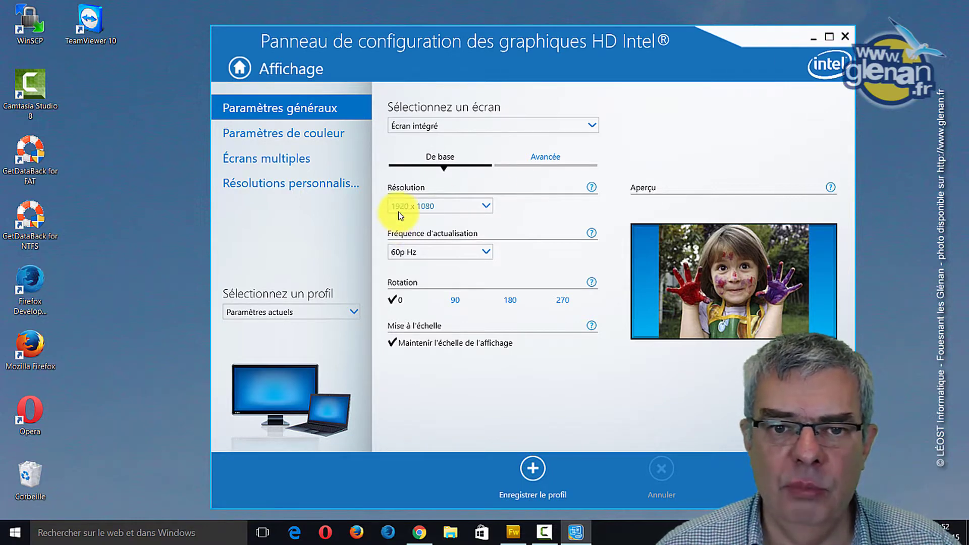
click(847, 39)
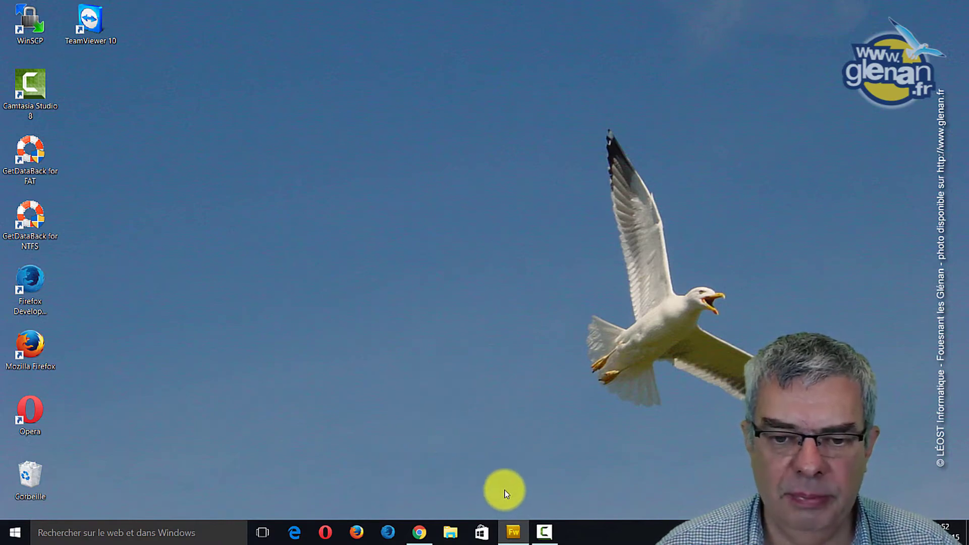
click(515, 533)
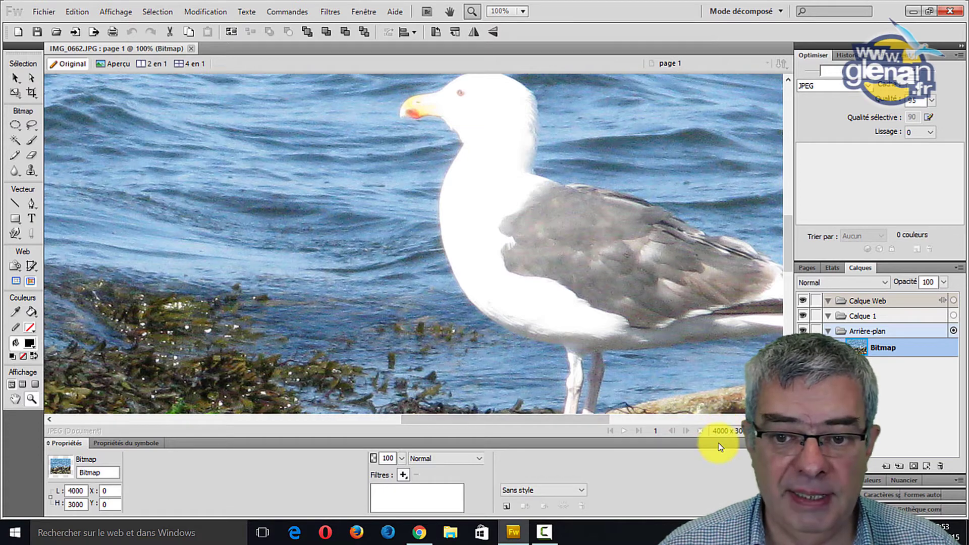
Check the dimensions and file size of IMG_0662.JPG in the fond-ecran-glenan folder using File Explorer, and minimize the window
click(451, 533)
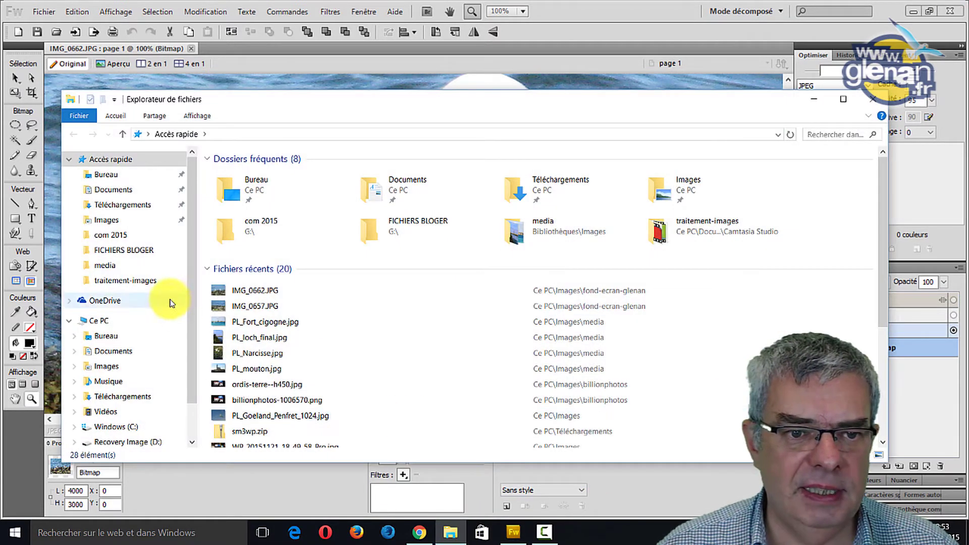
click(110, 221)
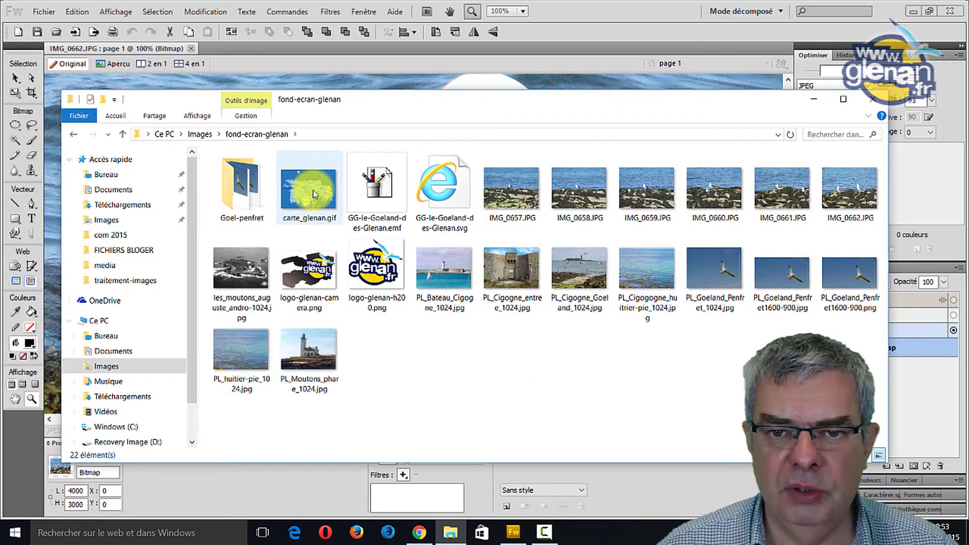
click(849, 190)
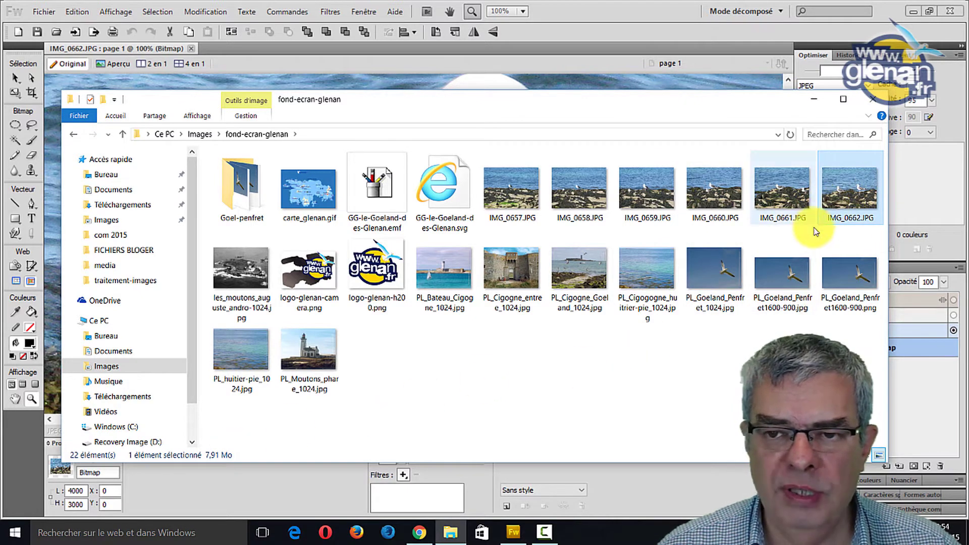
mouse_move(853, 192)
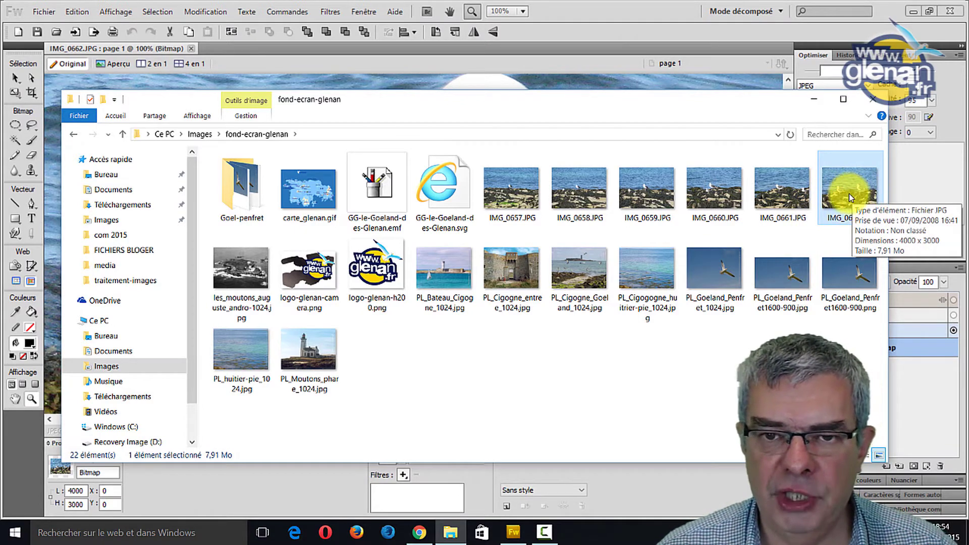
drag(678, 108, 695, 127)
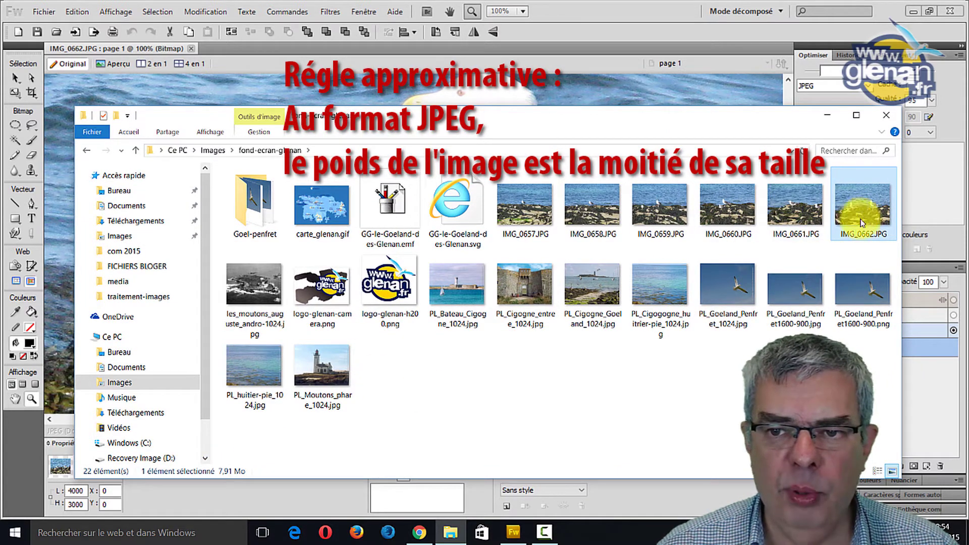
mouse_move(881, 211)
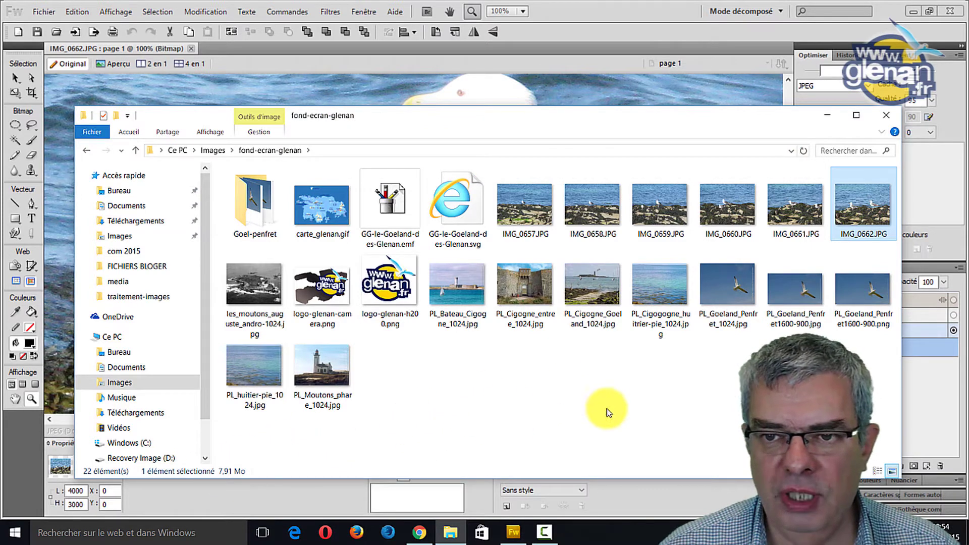
click(829, 117)
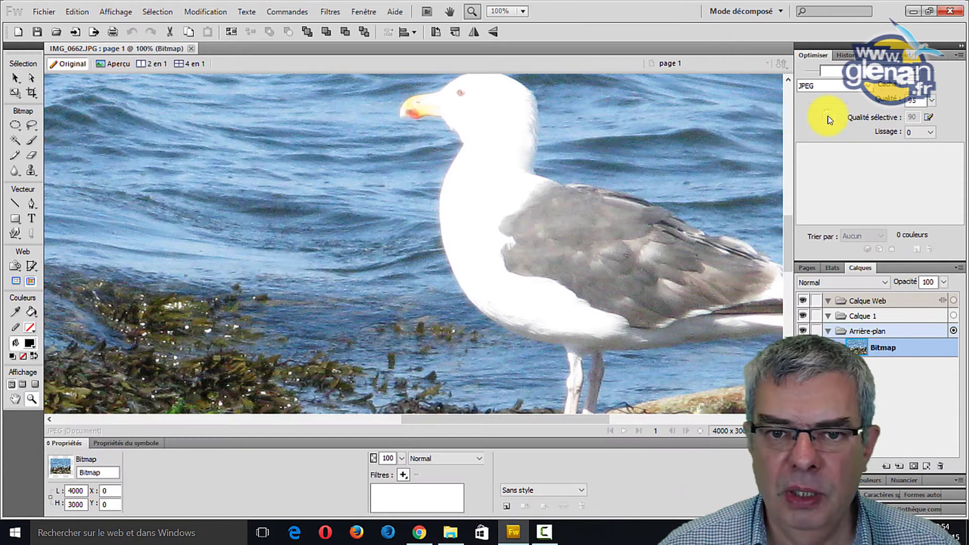
Resize the photo to 1000 pixels wide with proportions kept, and inspect the reduced image
drag(531, 419, 586, 419)
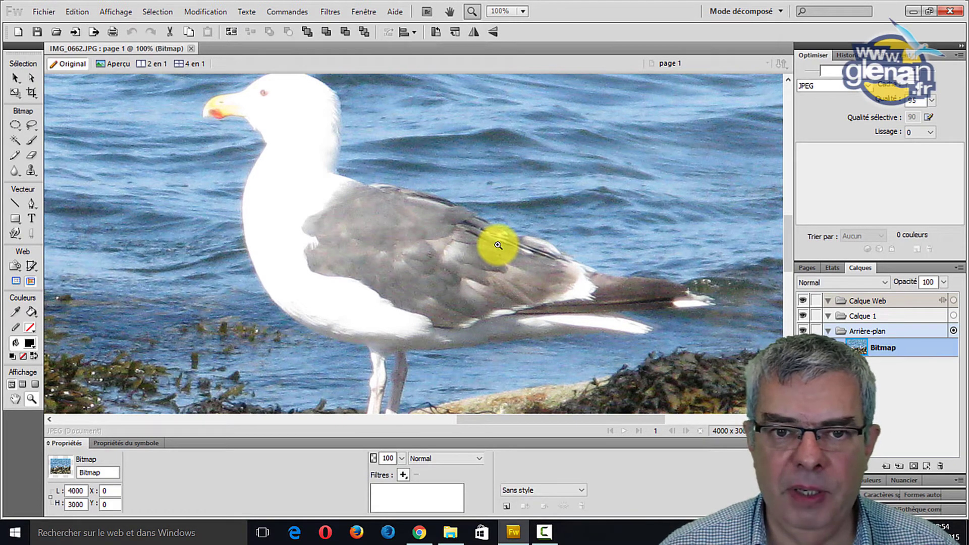
scroll(786, 238, up, 1)
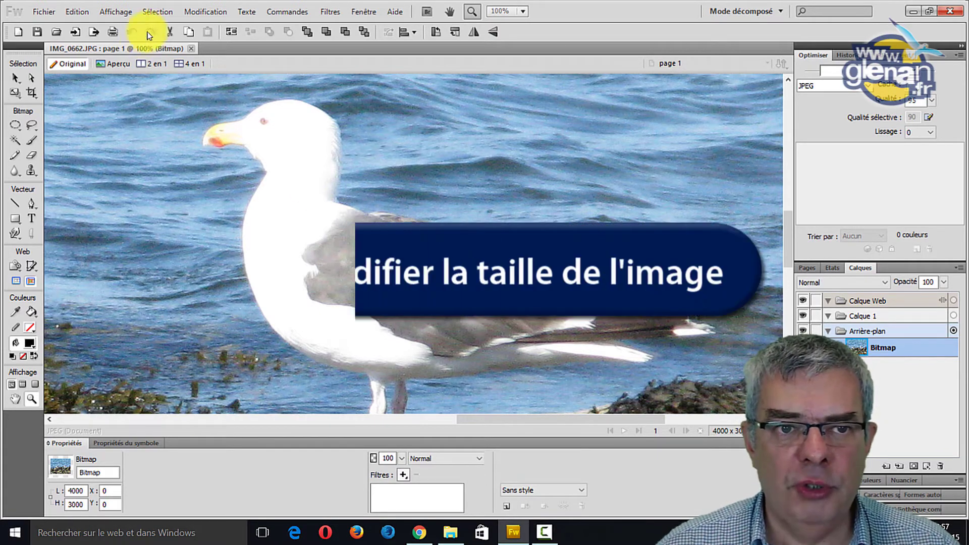
click(194, 11)
mouse_move(204, 26)
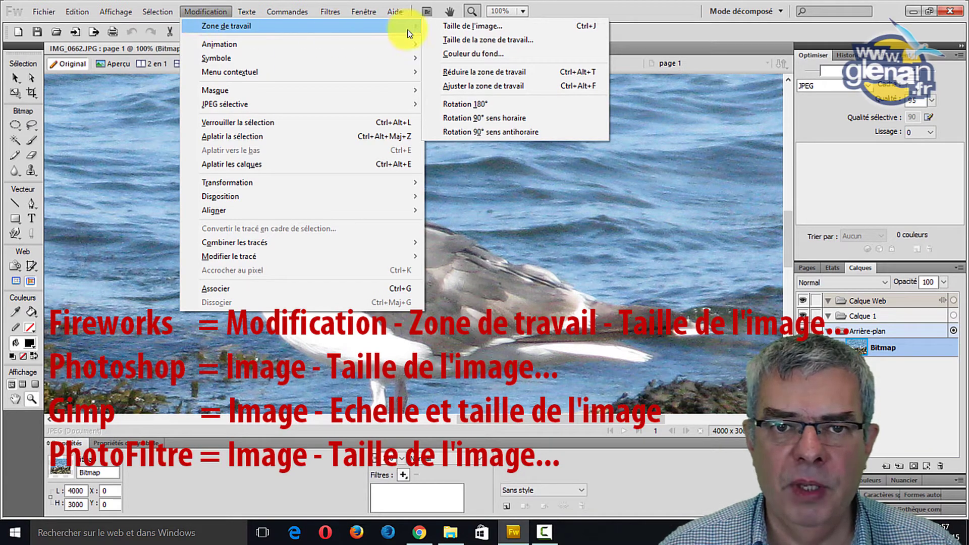
click(475, 28)
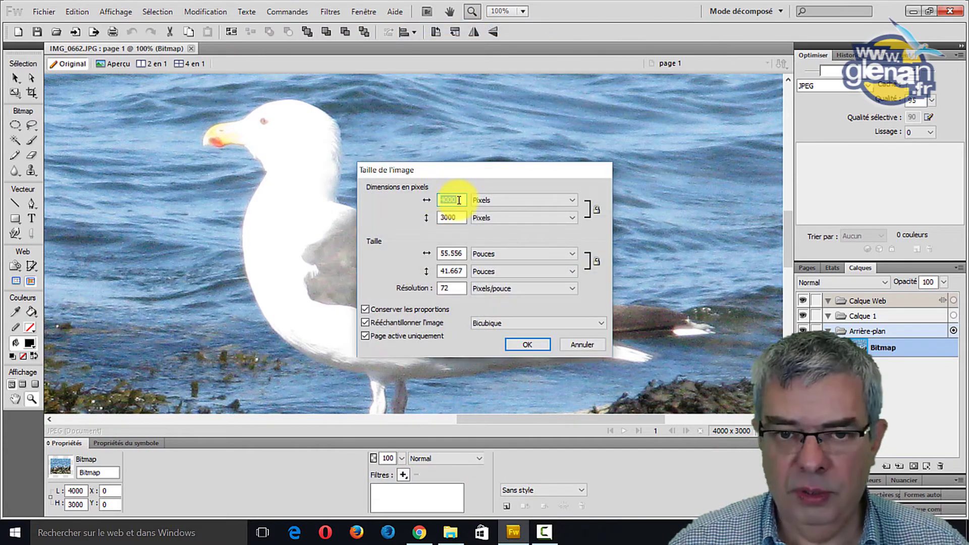
text(1000)
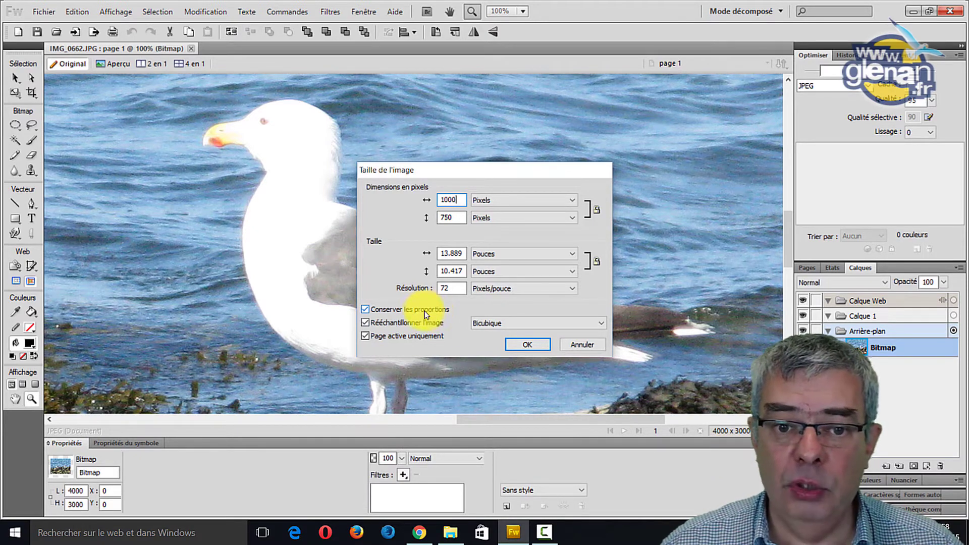
click(454, 217)
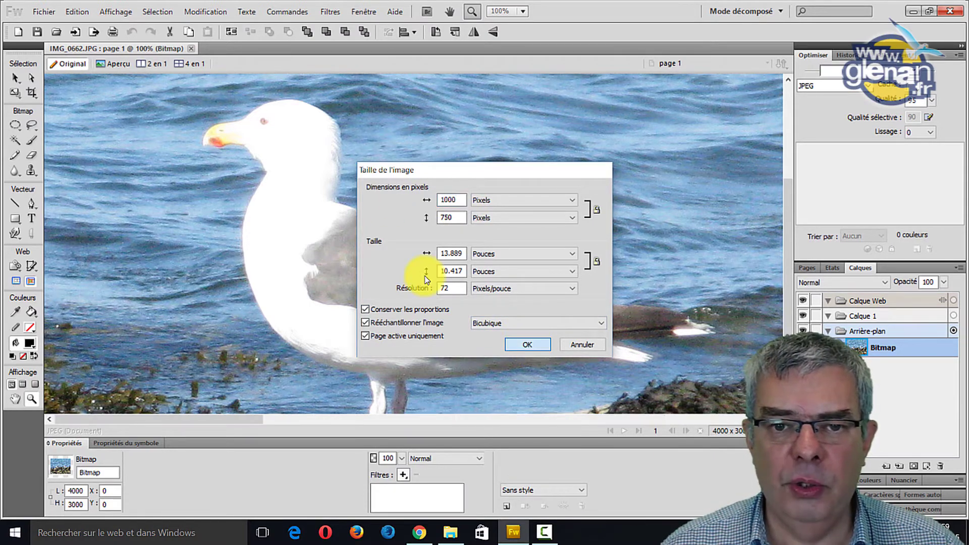
key(Return)
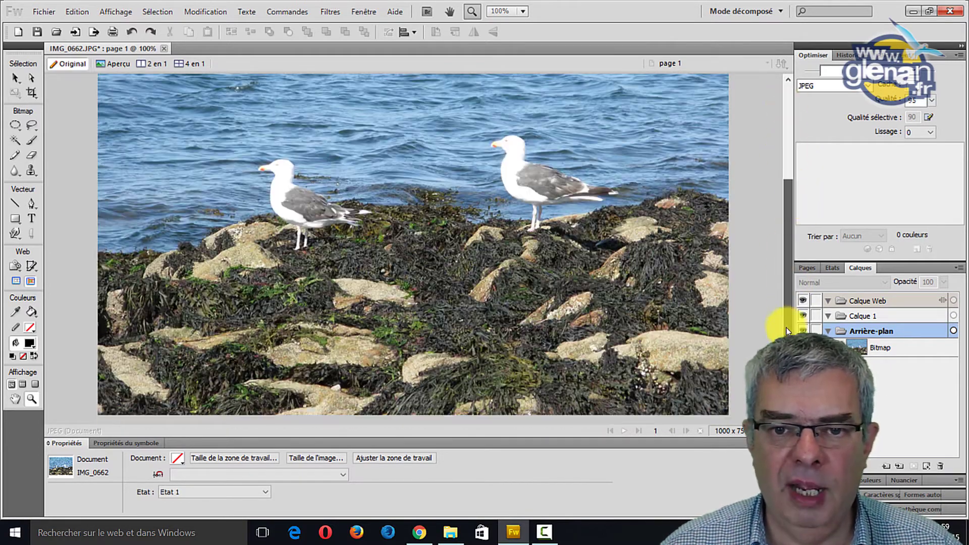
drag(787, 328, 794, 180)
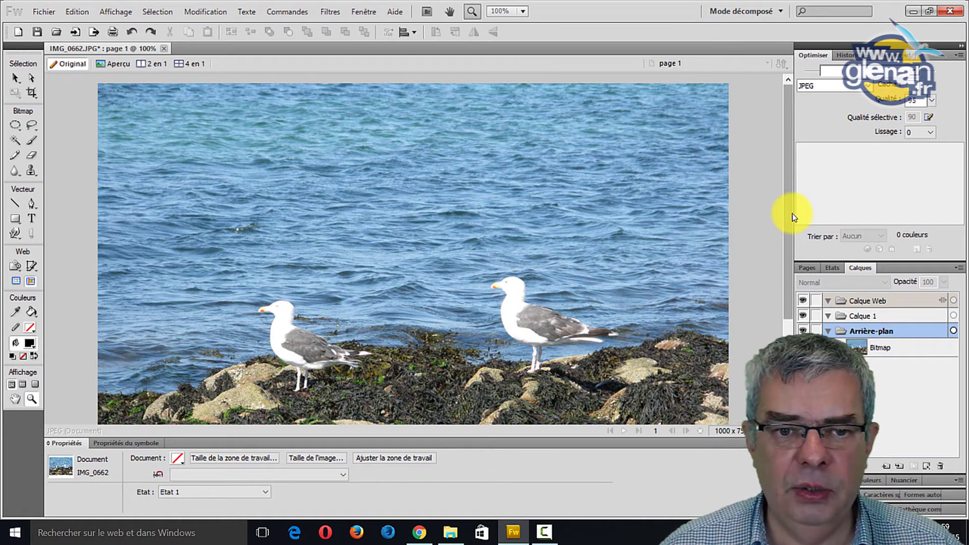
drag(792, 216, 792, 238)
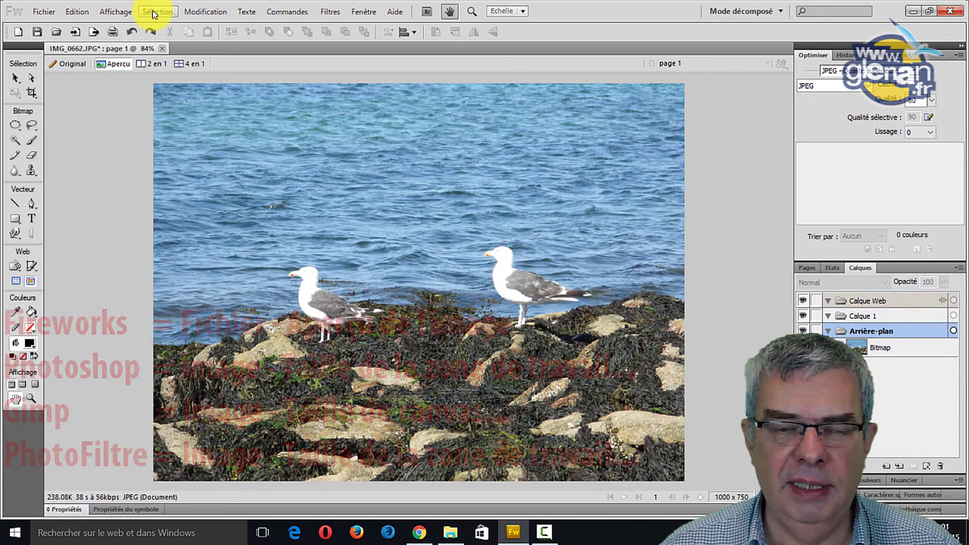
Try a top-centre anchor in the canvas size settings and cancel without applying it
click(152, 10)
mouse_move(191, 11)
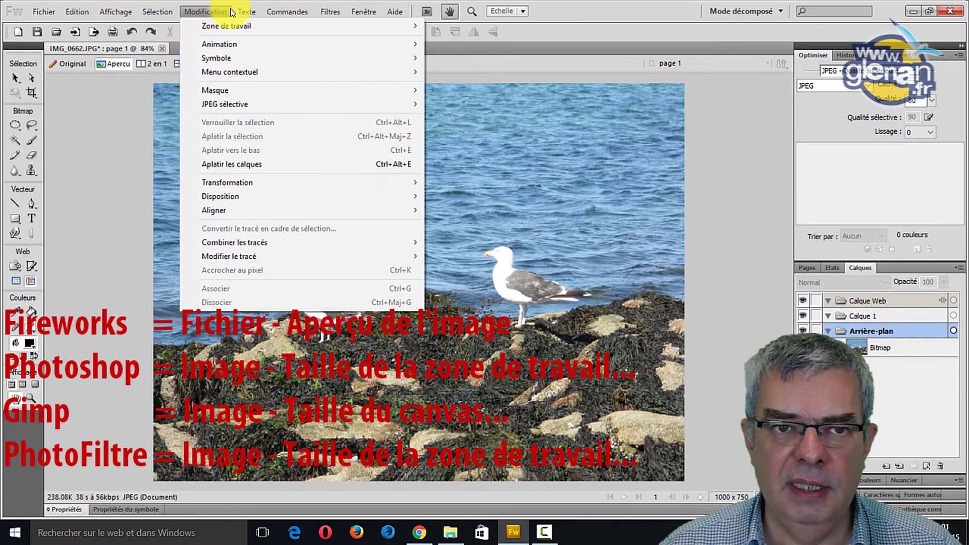
mouse_move(227, 26)
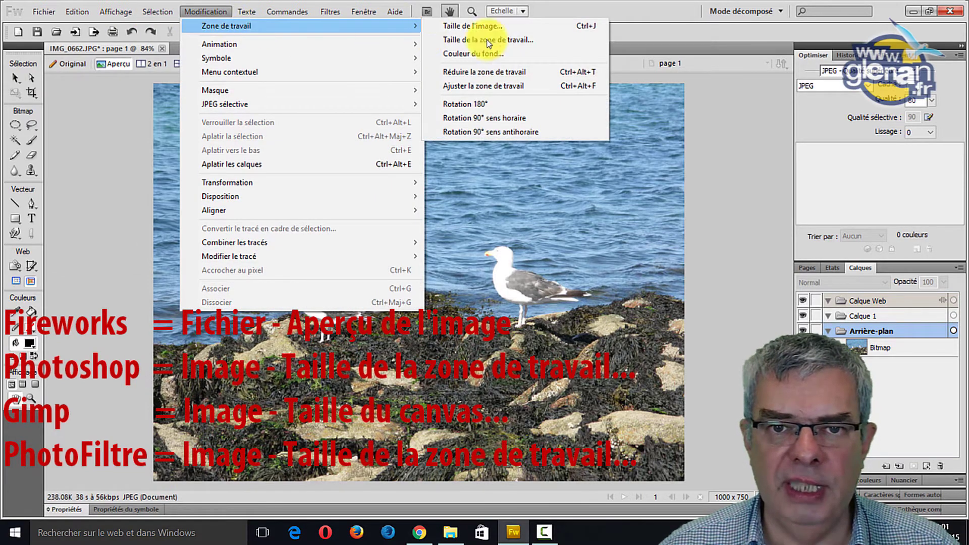
click(528, 44)
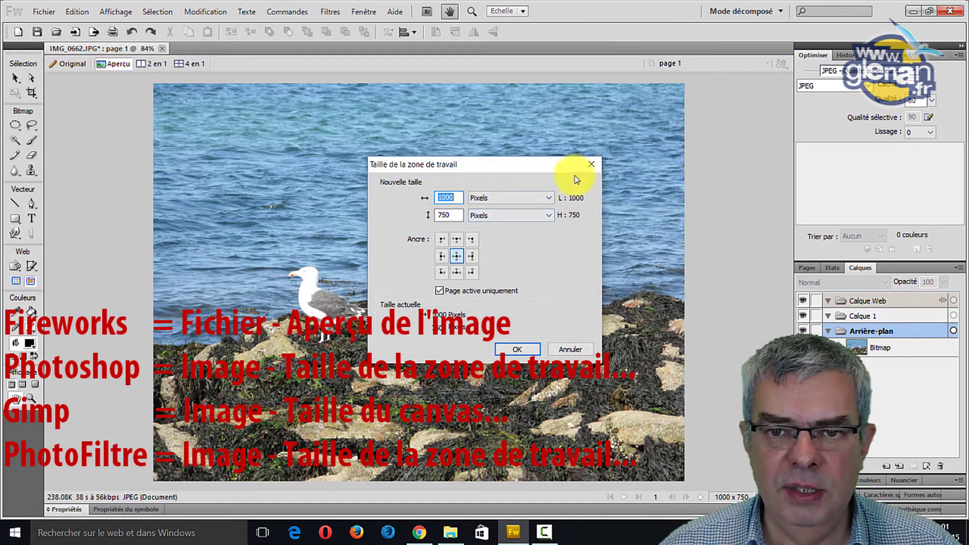
drag(533, 165, 796, 145)
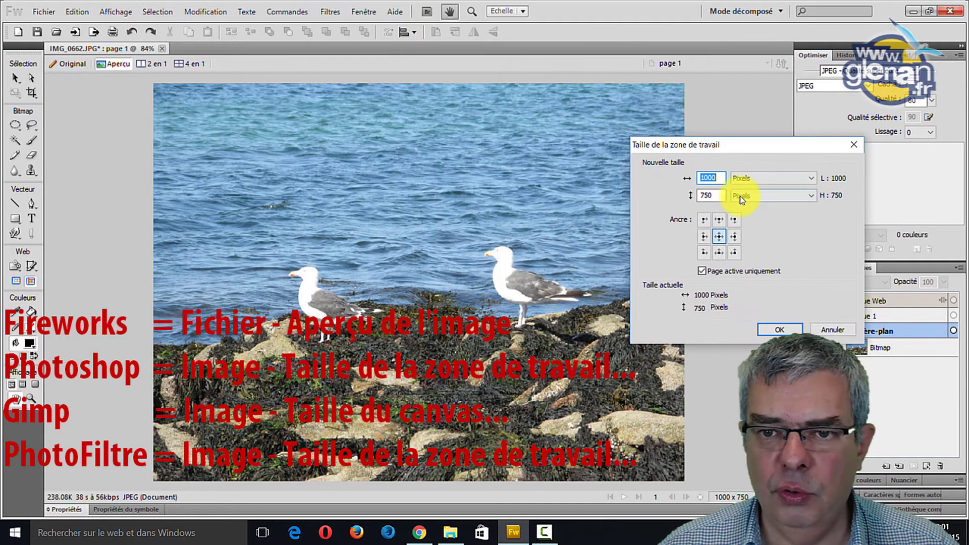
click(720, 219)
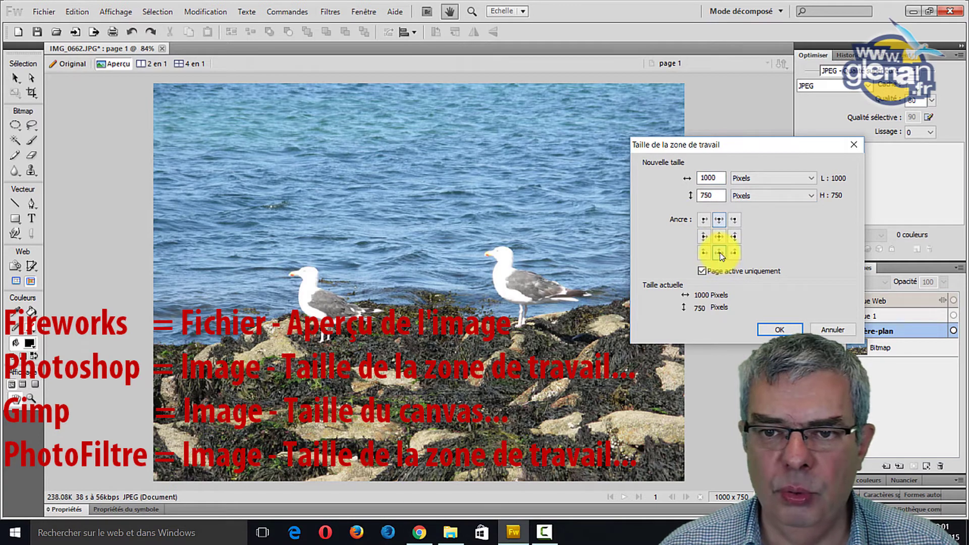
double_click(712, 197)
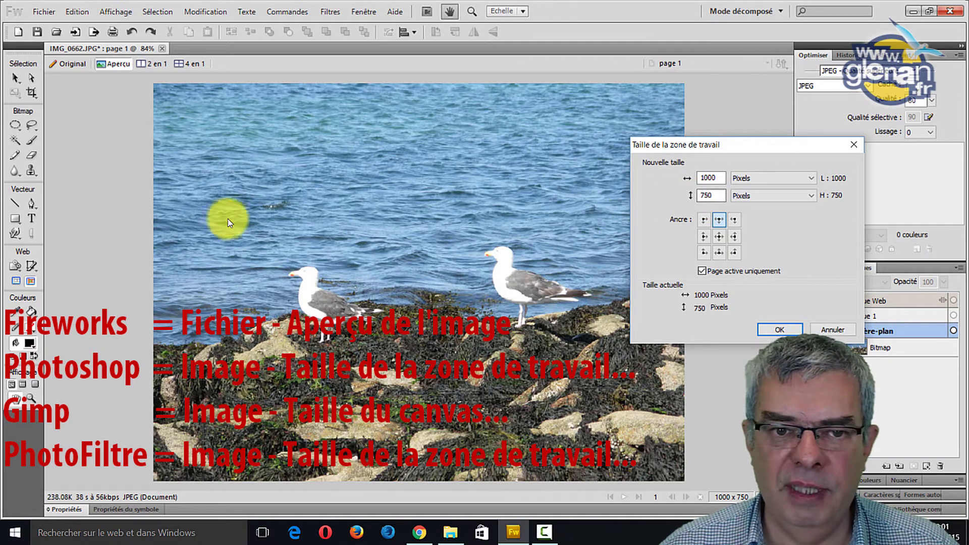
click(835, 331)
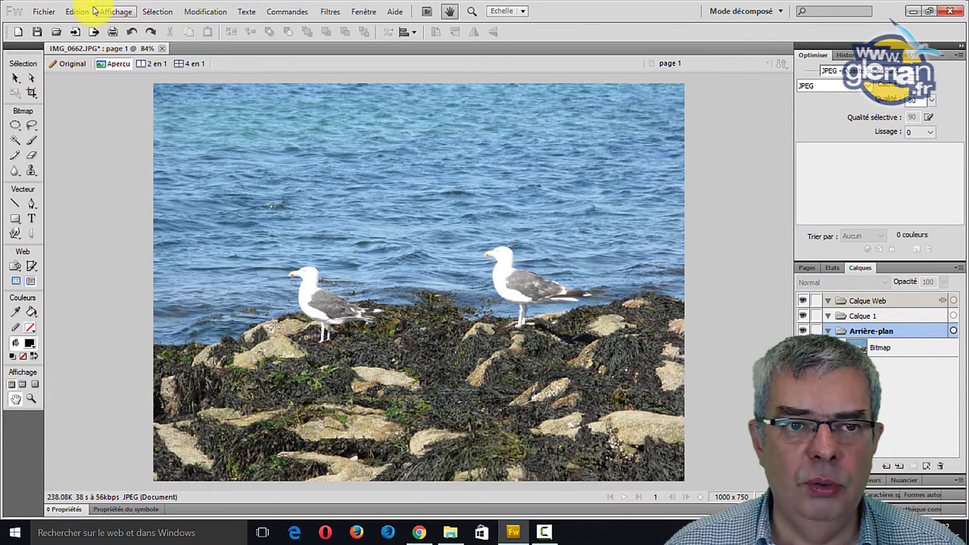
click(117, 11)
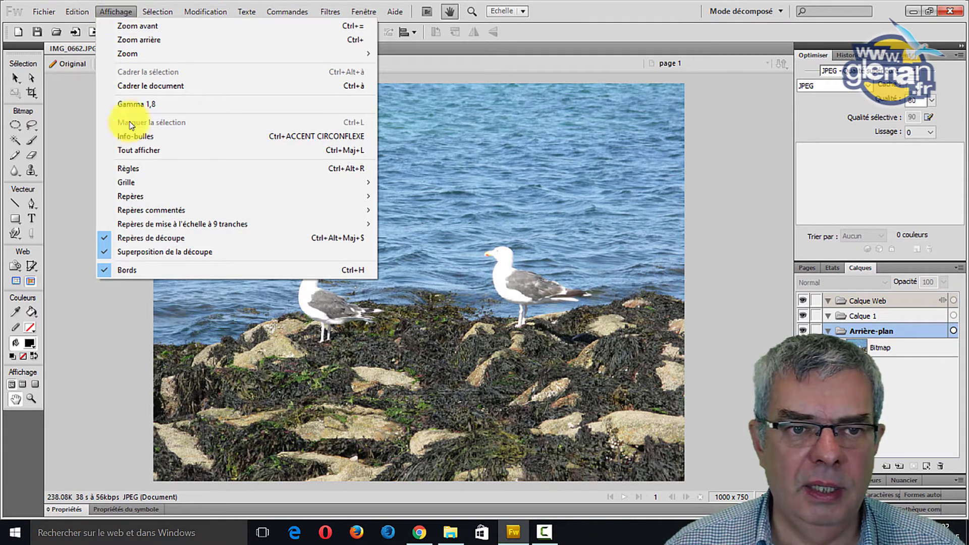
click(119, 11)
click(119, 11)
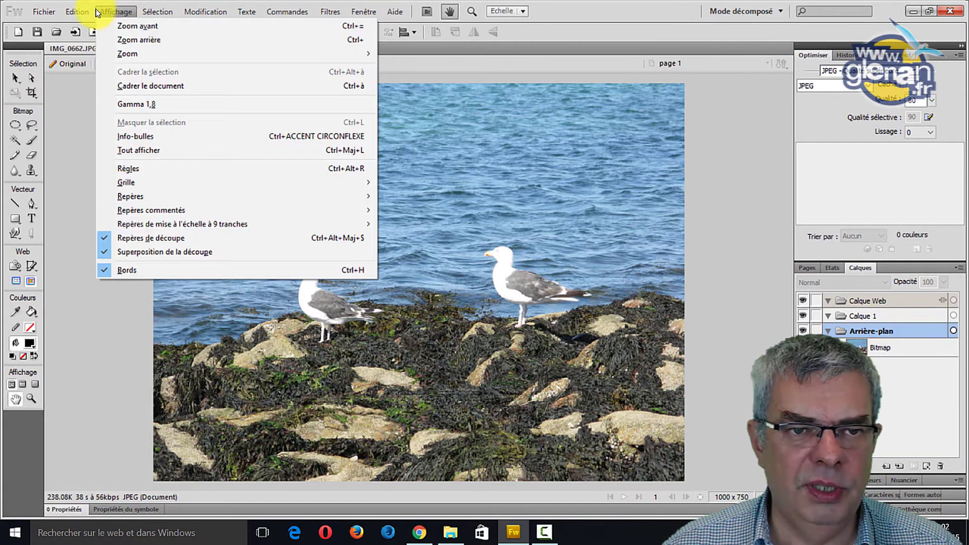
Show the rulers around the photo
click(124, 167)
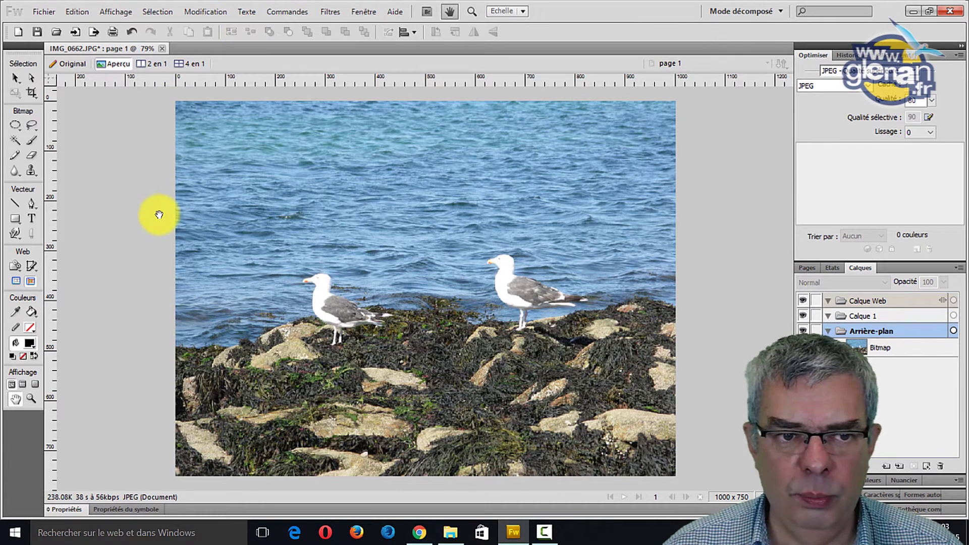
Reduce the canvas height to 550 pixels with the bottom-centre anchor, cutting away the upper part of the photo
click(220, 14)
mouse_move(212, 26)
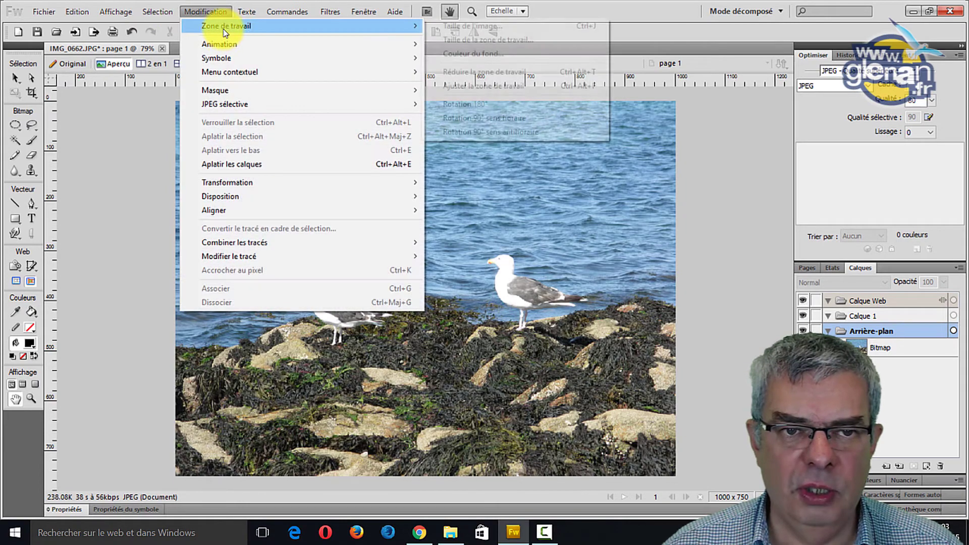
click(474, 39)
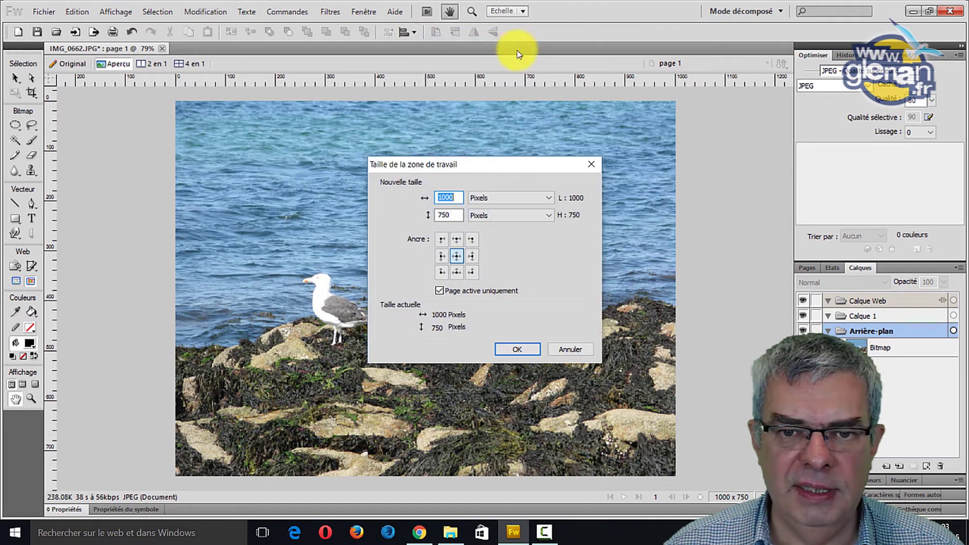
drag(472, 169, 741, 166)
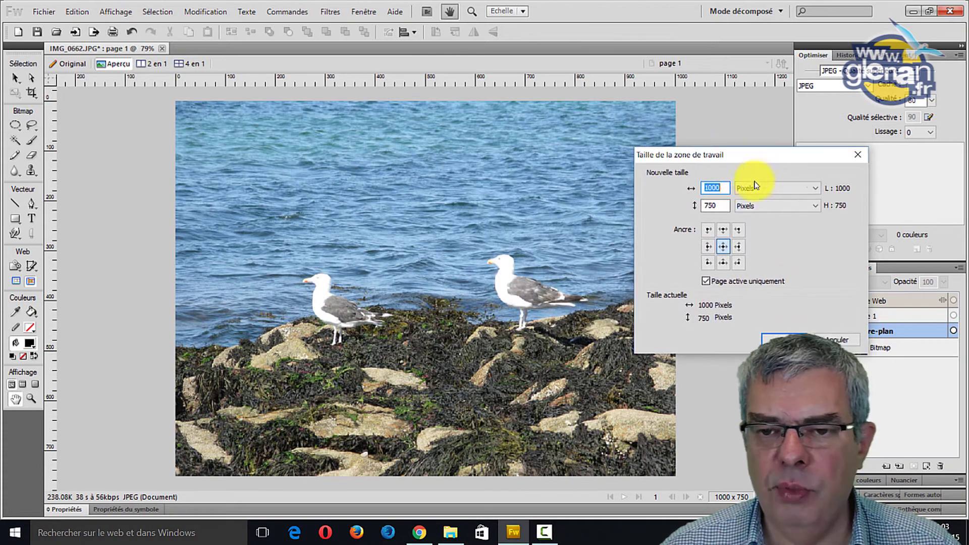
click(724, 266)
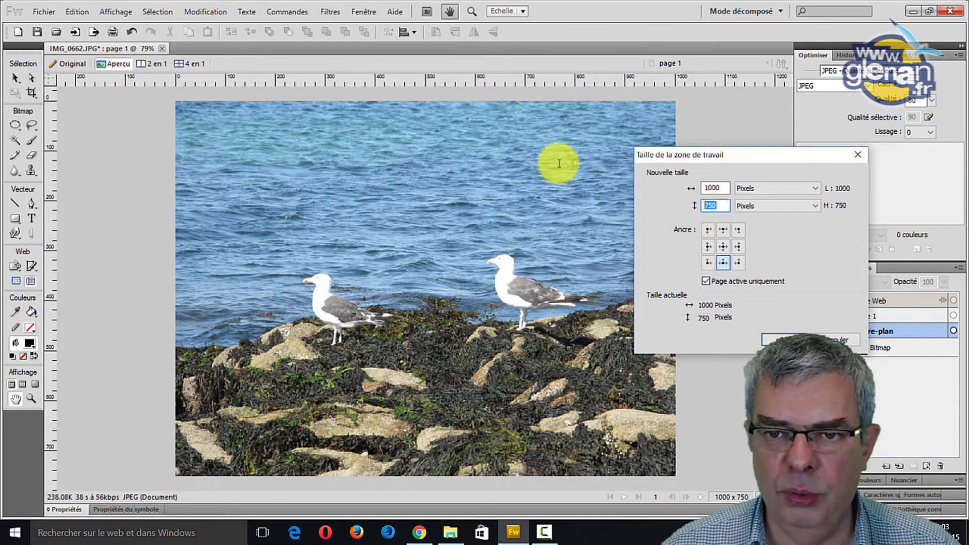
double_click(708, 204)
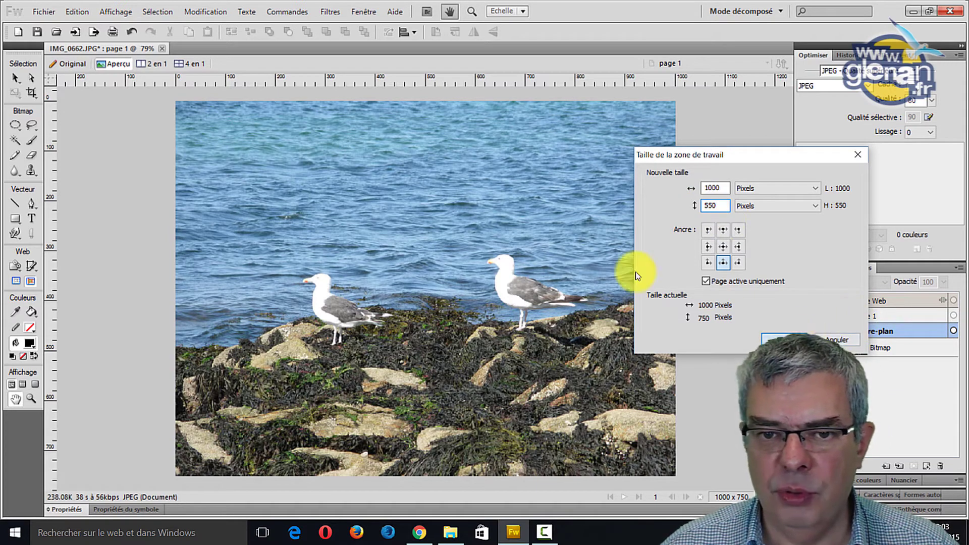
text(550)
key(Return)
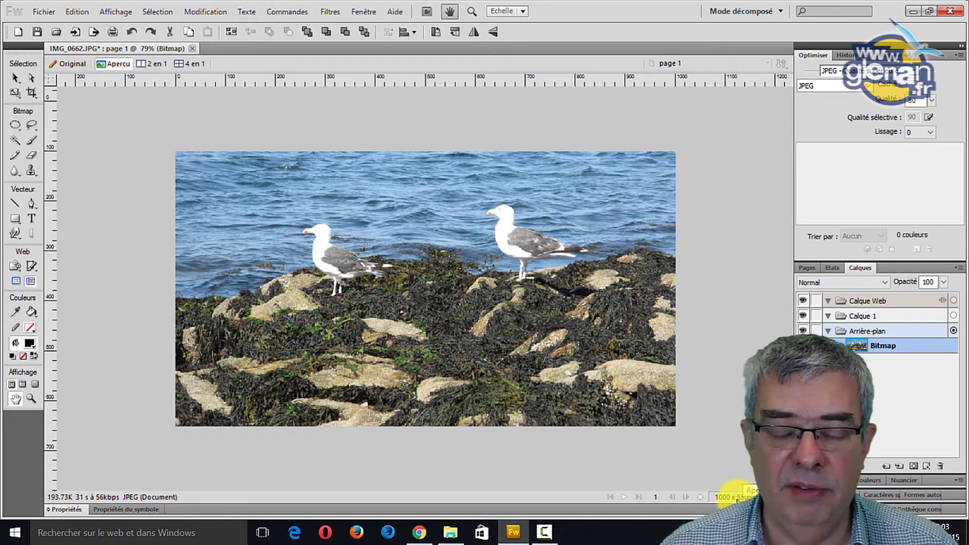
Reduce the canvas height to 450 pixels with the top-centre anchor, and undo the canvas size changes
click(222, 14)
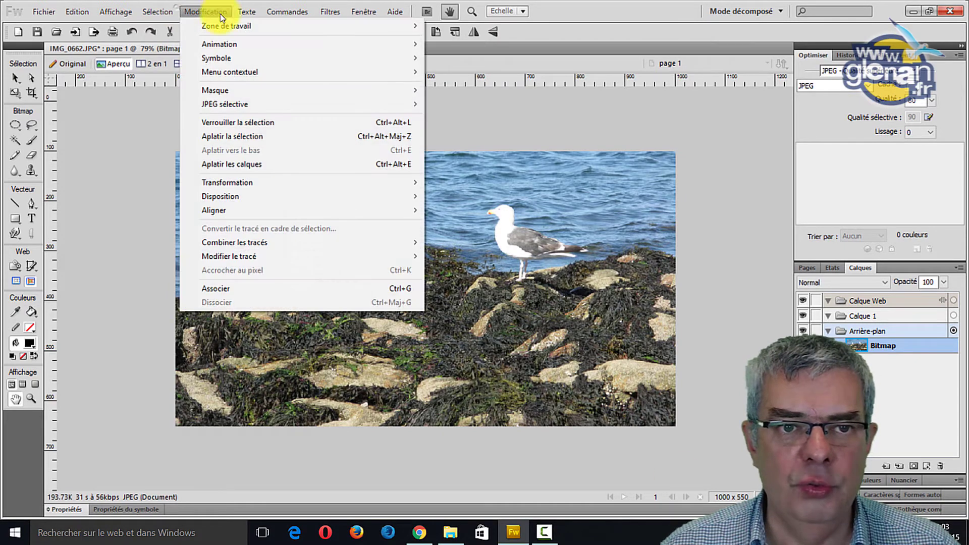
mouse_move(222, 26)
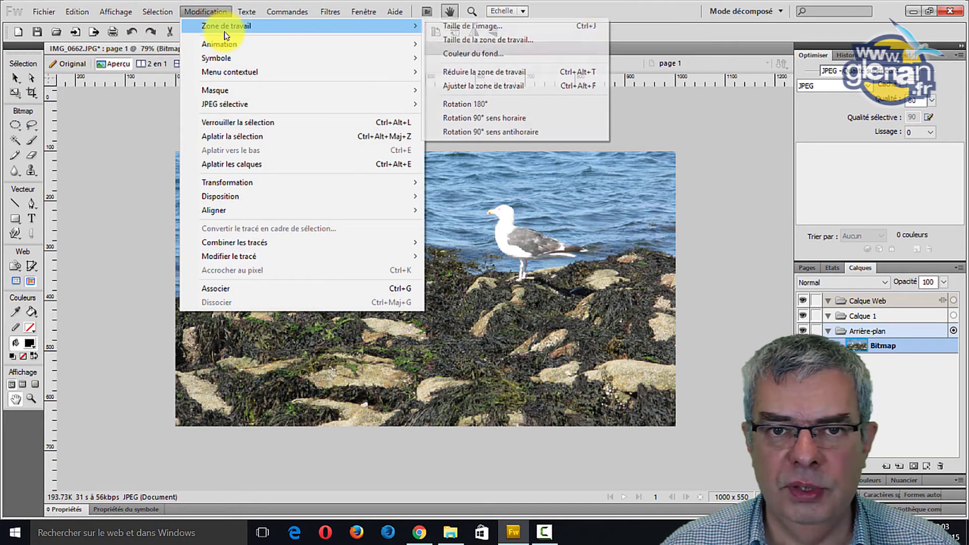
click(465, 45)
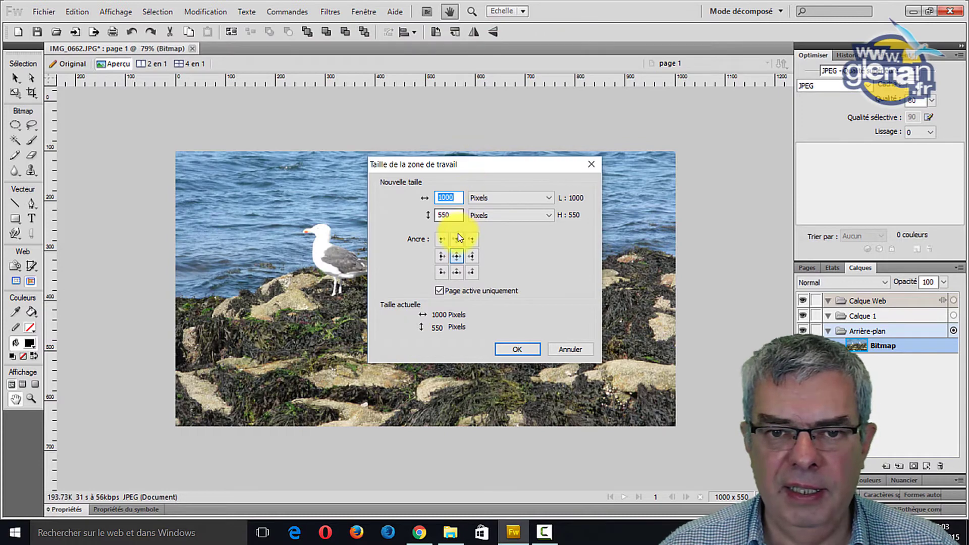
click(457, 238)
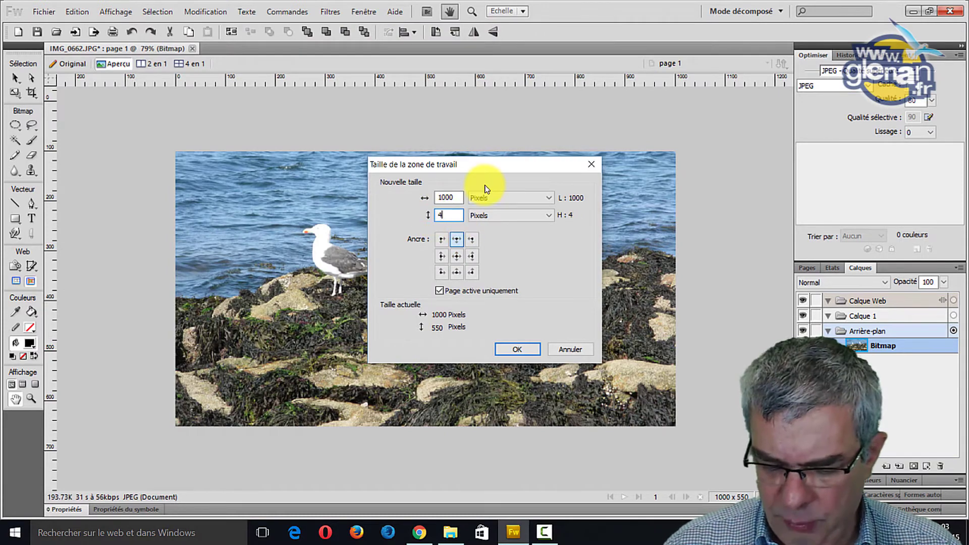
click(527, 347)
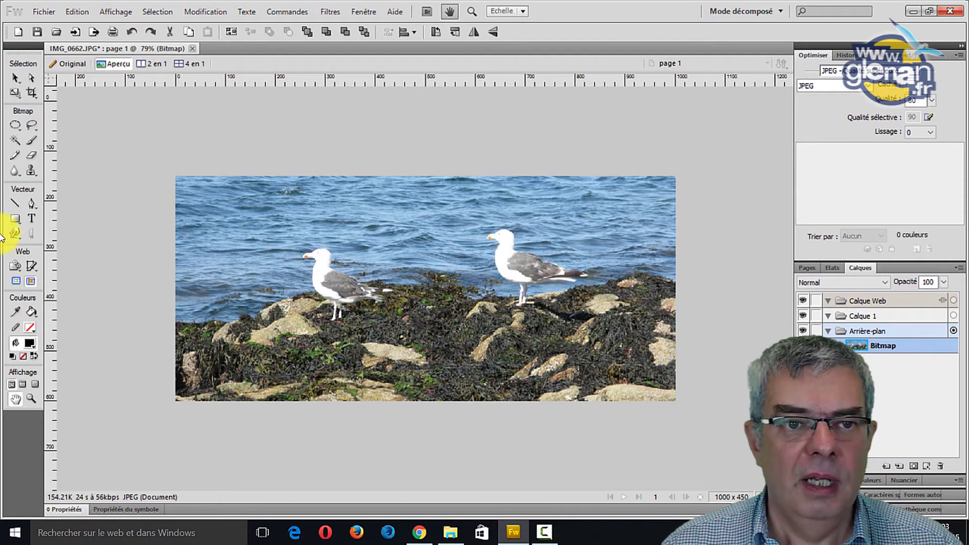
key(ctrl+z)
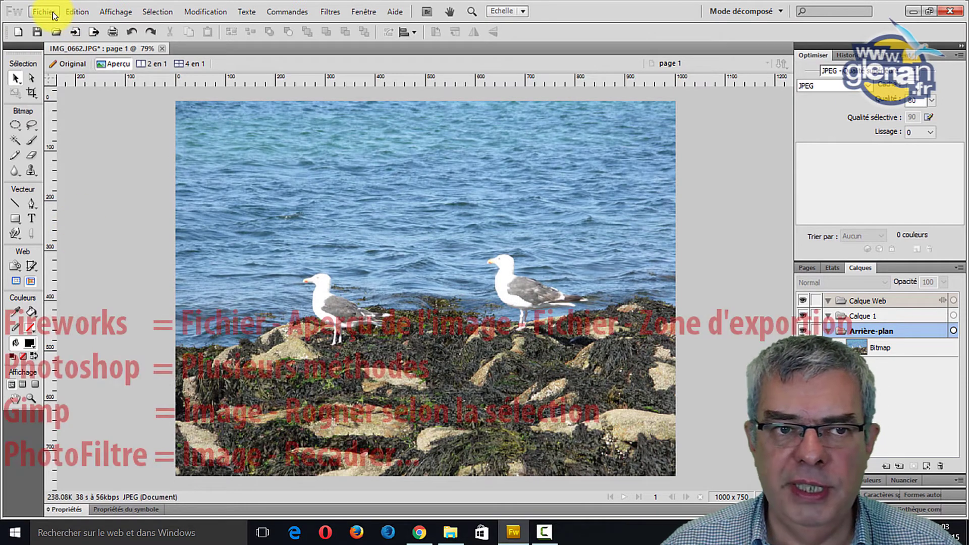
Enable an export area in an enlarged image preview and trim its upper edge to about Y 226, height 524
click(43, 11)
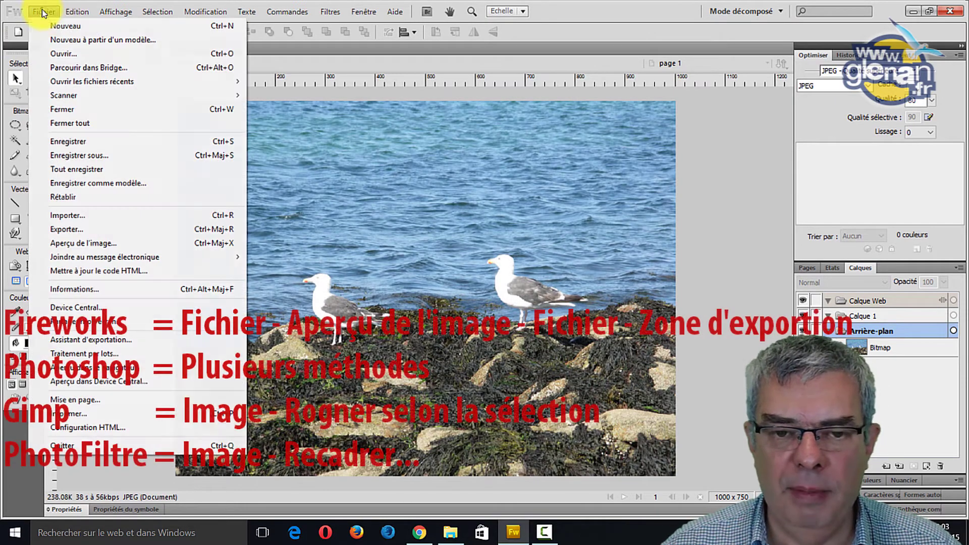
click(65, 243)
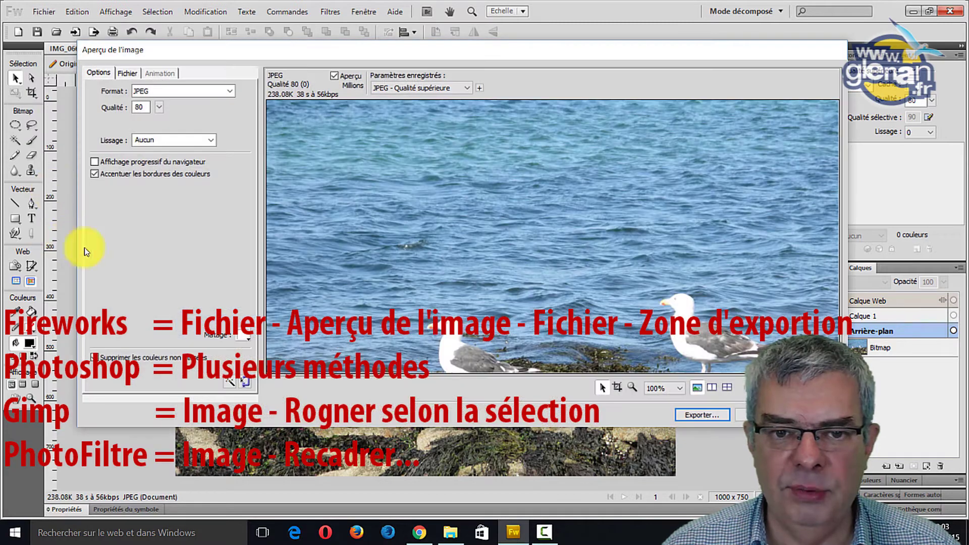
drag(551, 61, 487, 28)
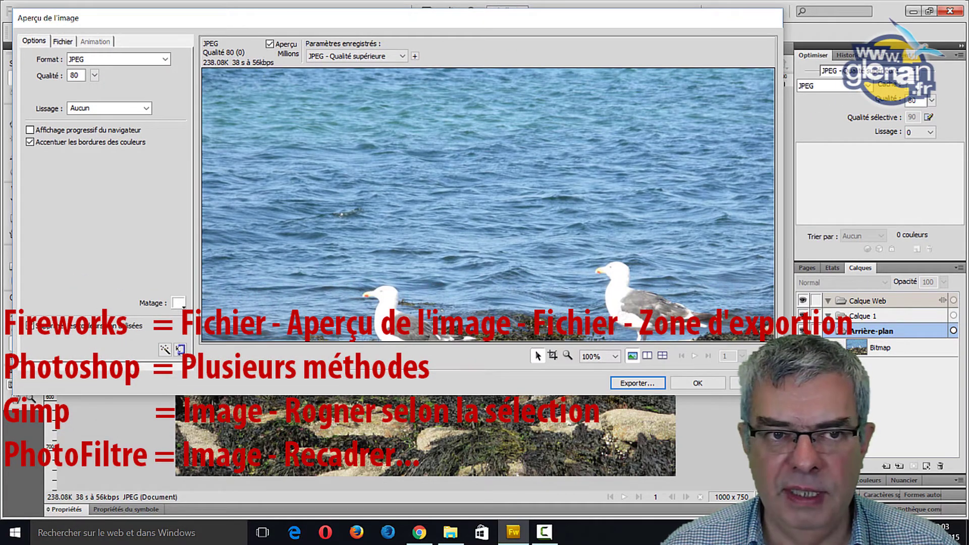
drag(781, 395, 941, 522)
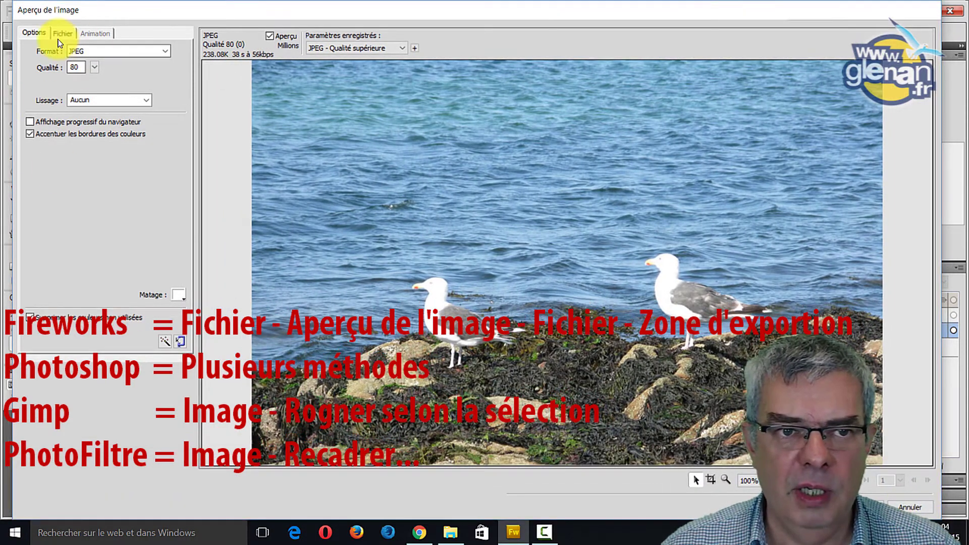
click(61, 34)
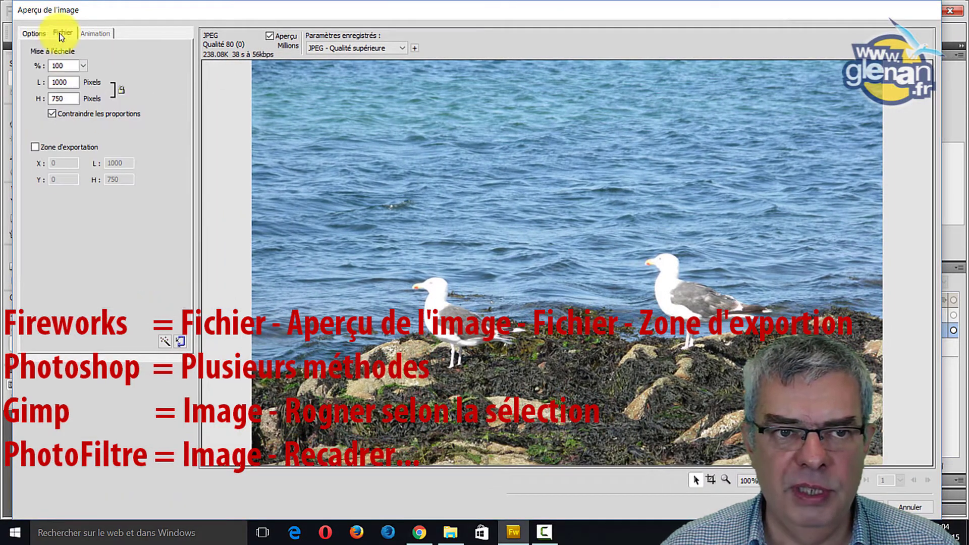
click(35, 148)
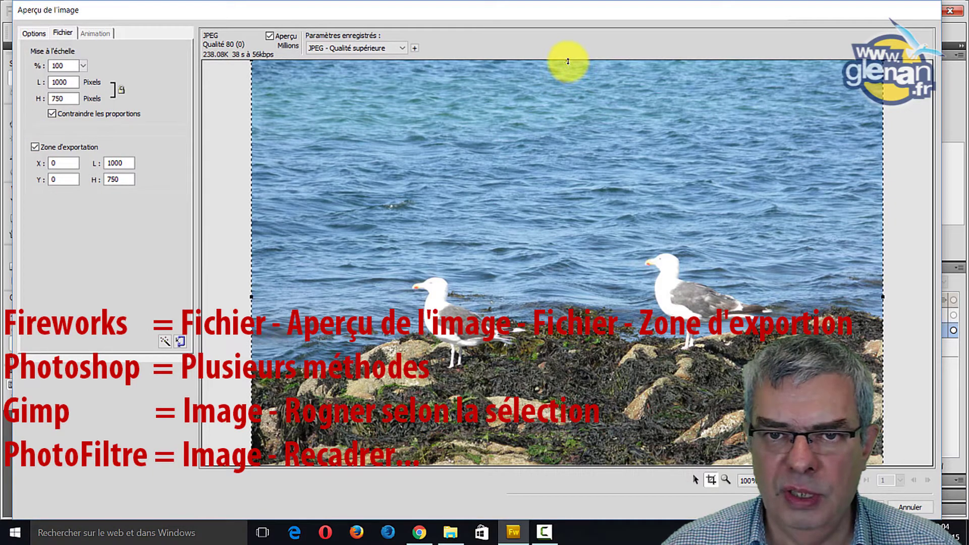
drag(569, 62, 558, 203)
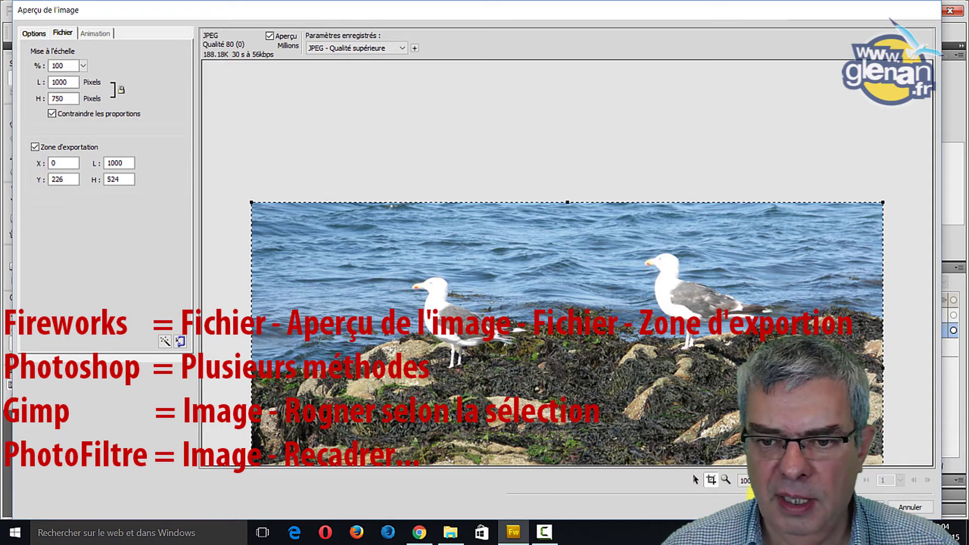
Show the preview at 50% and trim the lower edge of the export area to a height of about 436 pixels
click(720, 479)
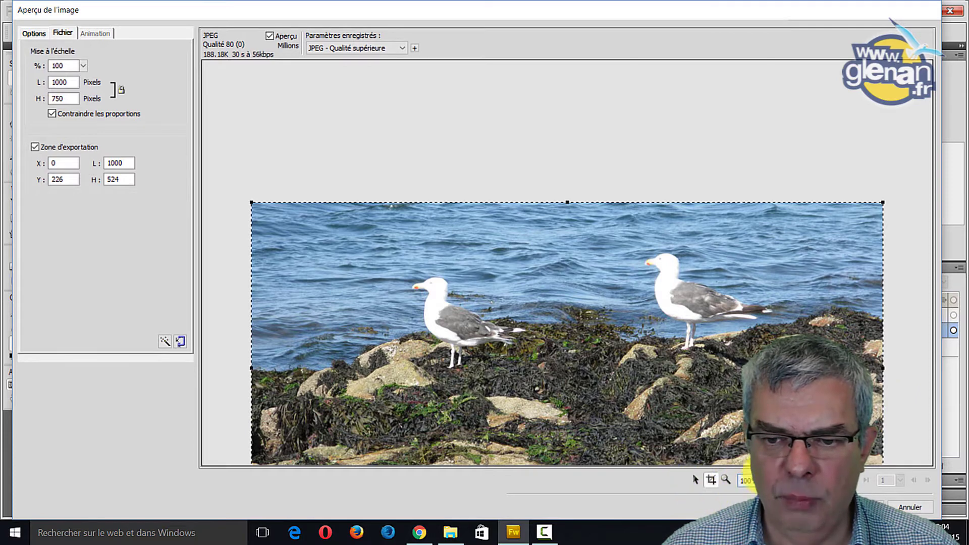
click(767, 480)
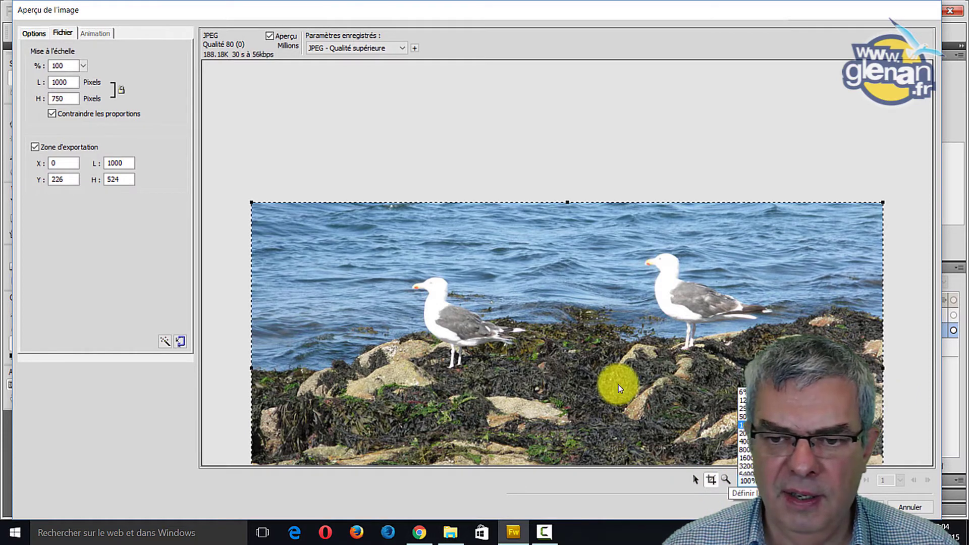
click(743, 413)
drag(570, 382, 567, 355)
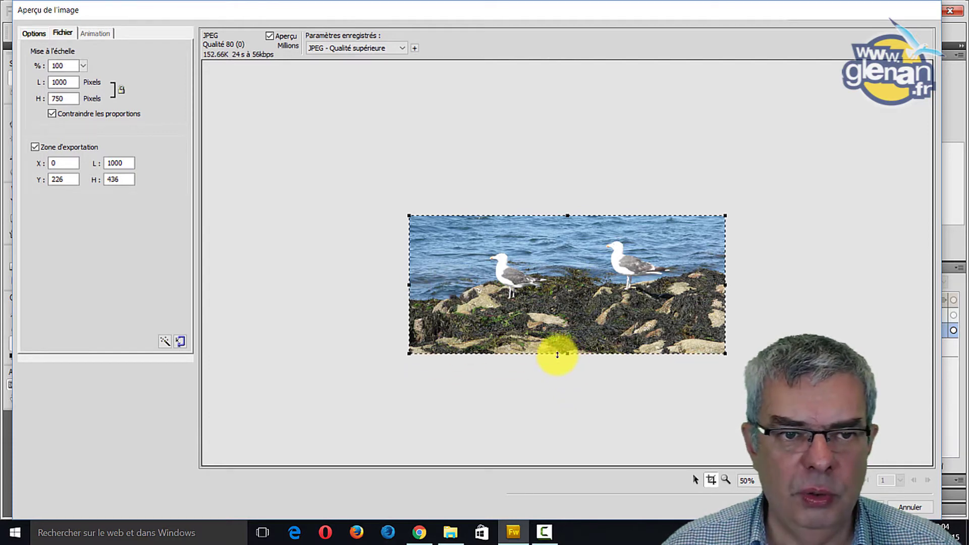
Set the export area's height to 450 pixels and its Y origin to 200
double_click(115, 179)
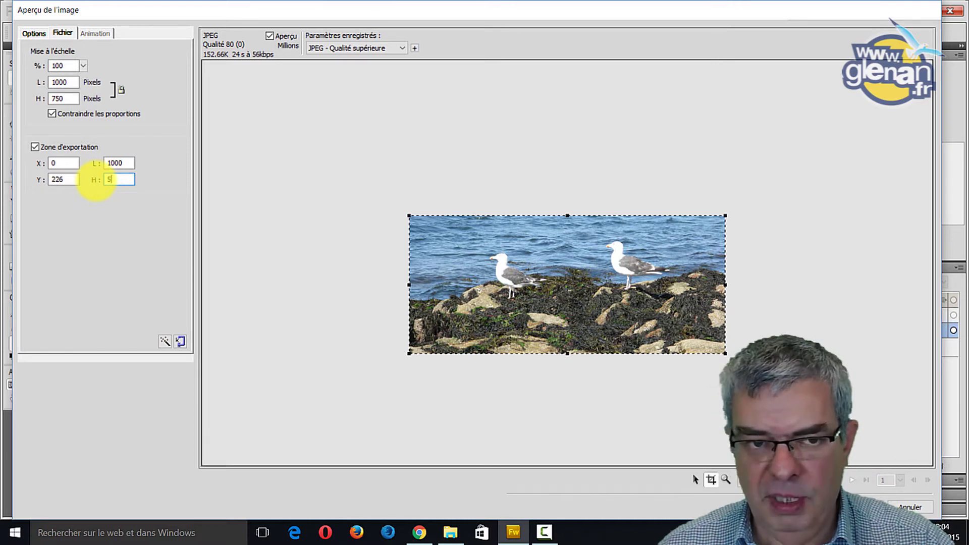
key(BackSpace)
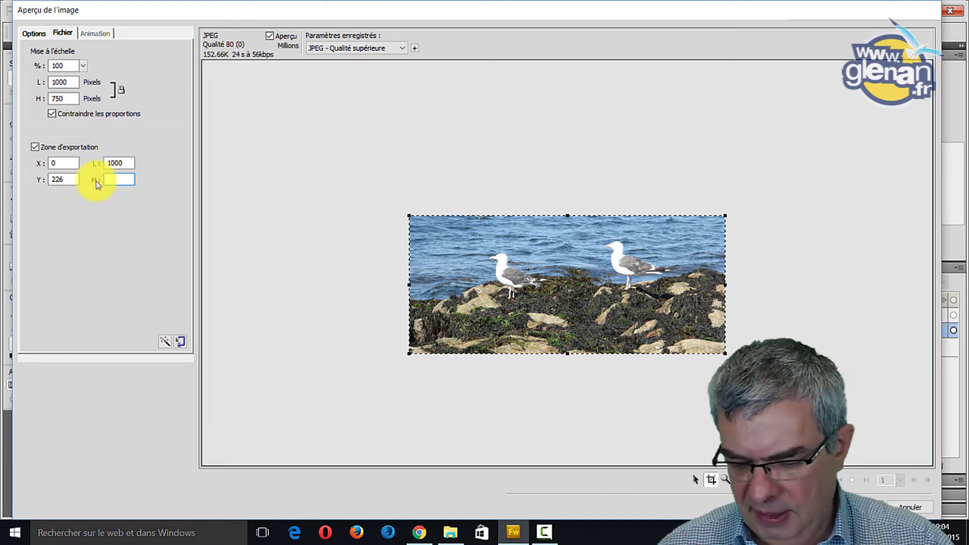
text(450)
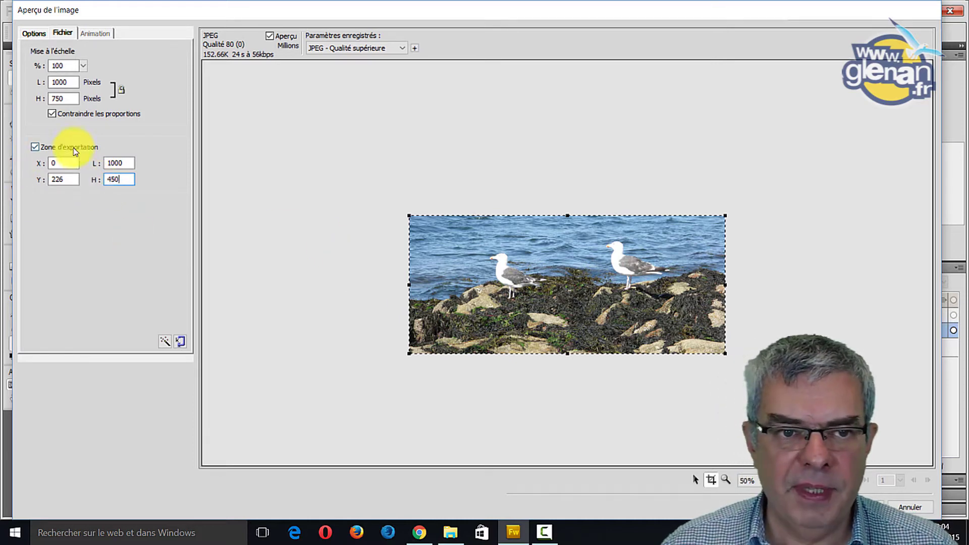
click(112, 159)
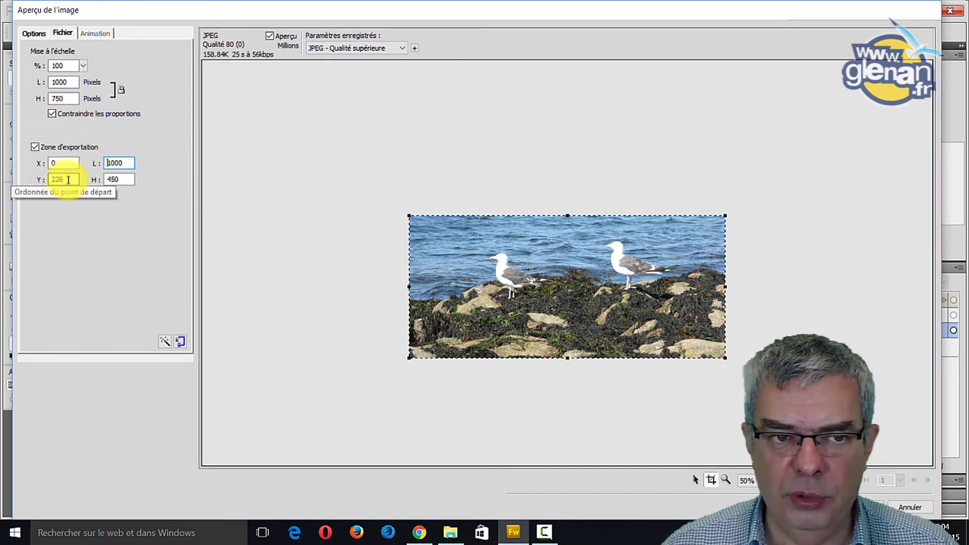
drag(71, 180, 58, 180)
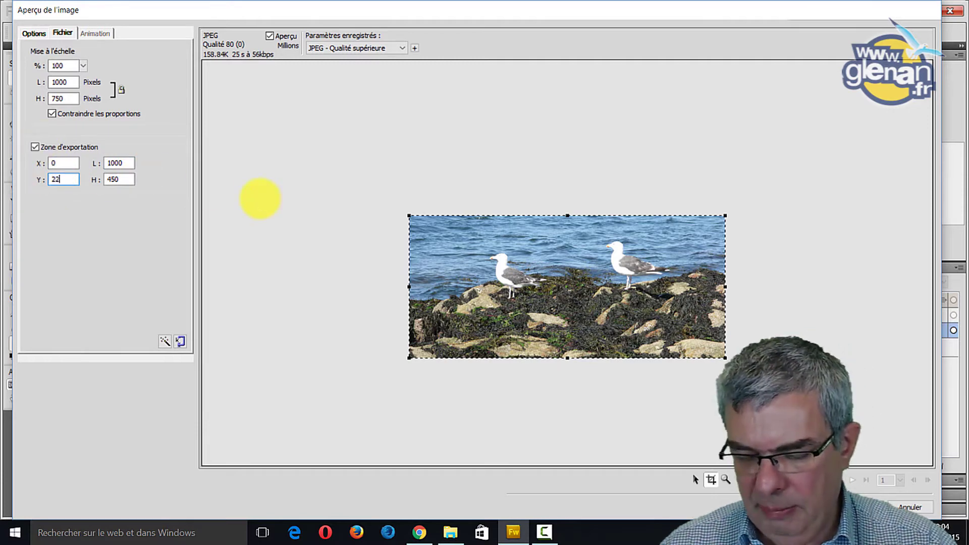
key(Tab)
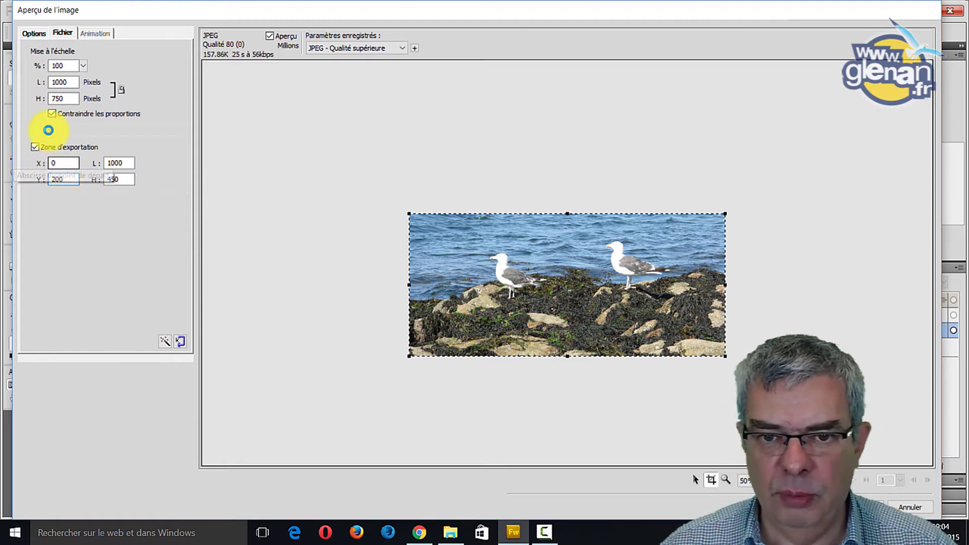
click(55, 163)
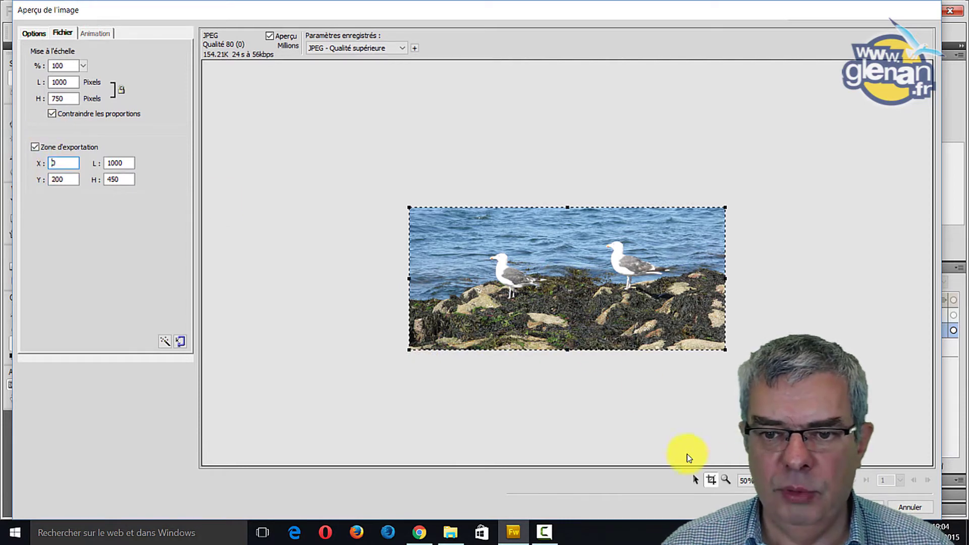
Open the export dialog for the cropped image, and leave it and the image preview without exporting
click(810, 507)
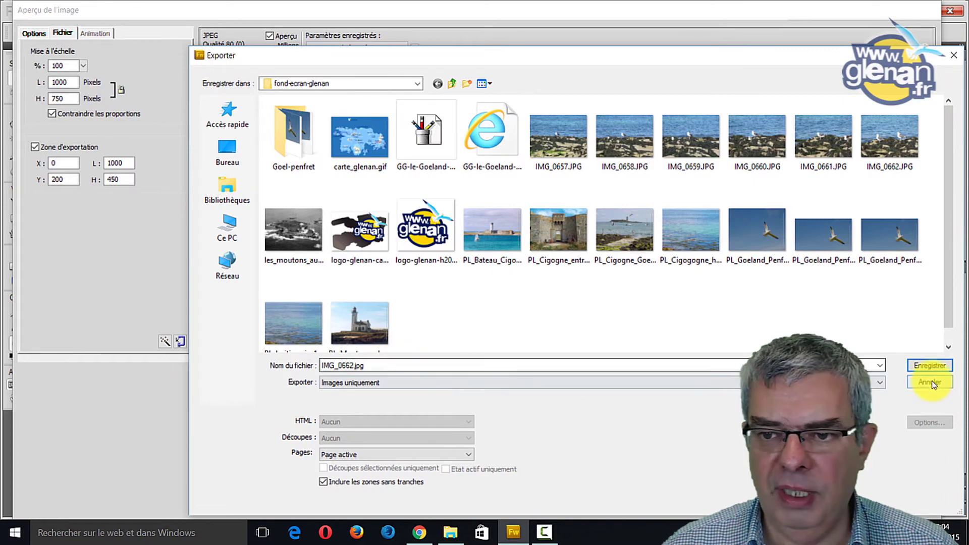
click(931, 382)
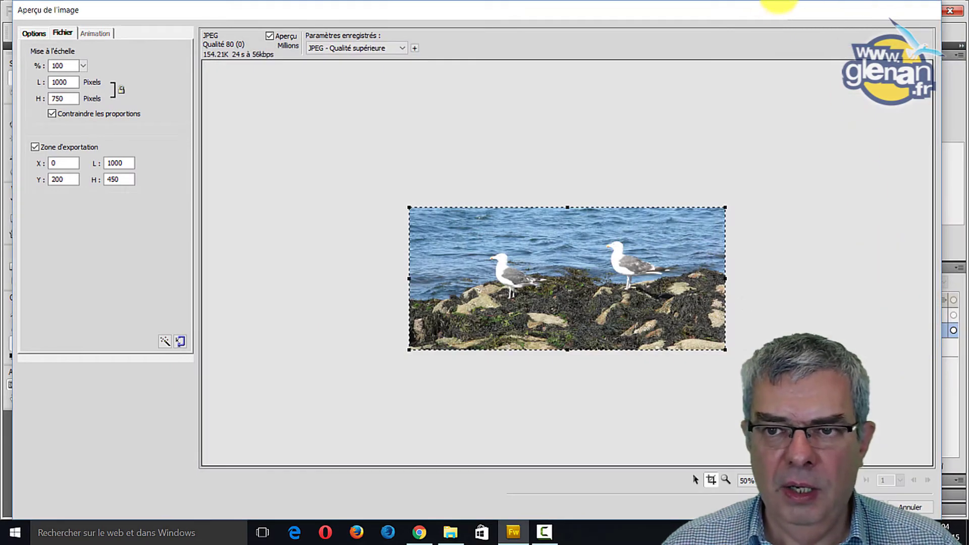
key(Escape)
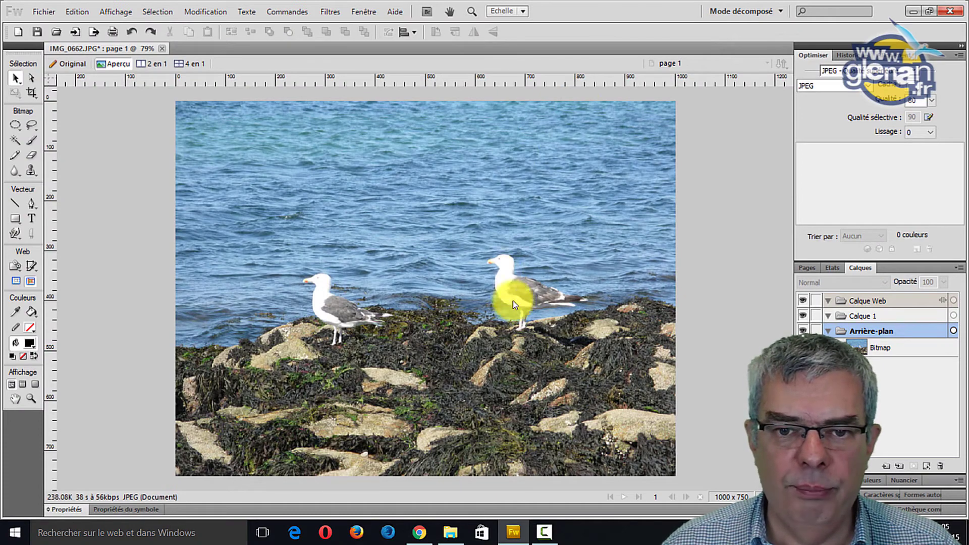
Close IMG_0662.JPG without saving the changes
click(163, 49)
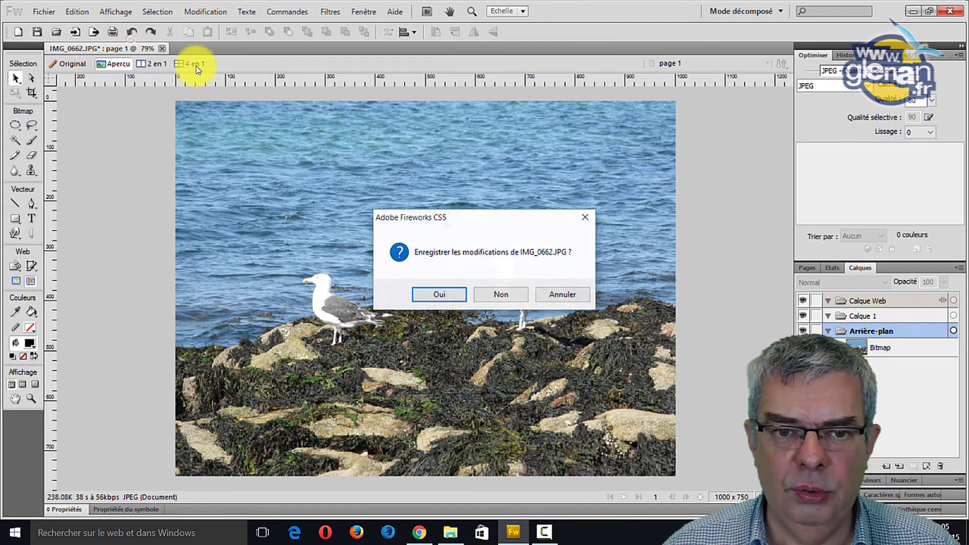
click(492, 296)
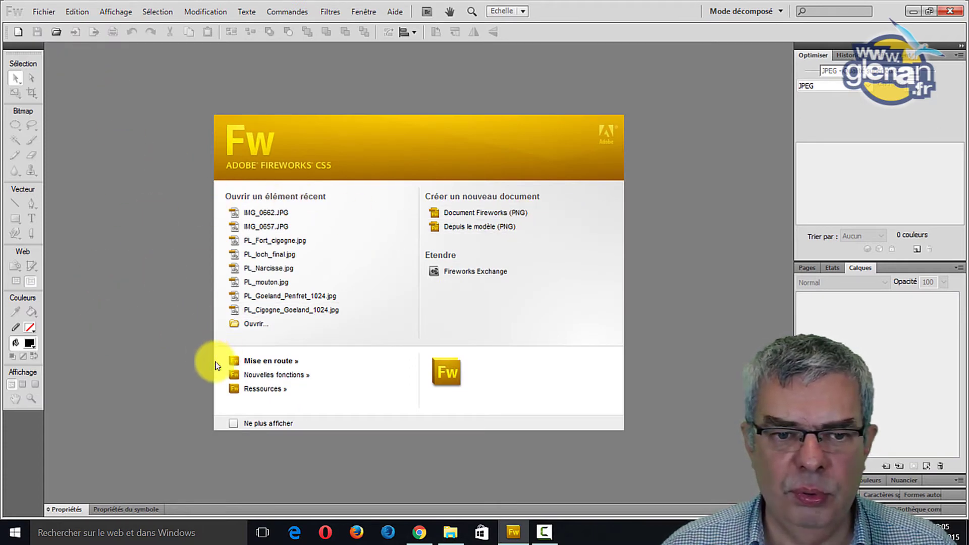
Open the photo PL_Cigogne_Goeland_1024.jpg from the fond-ecran-glenan folder
click(255, 325)
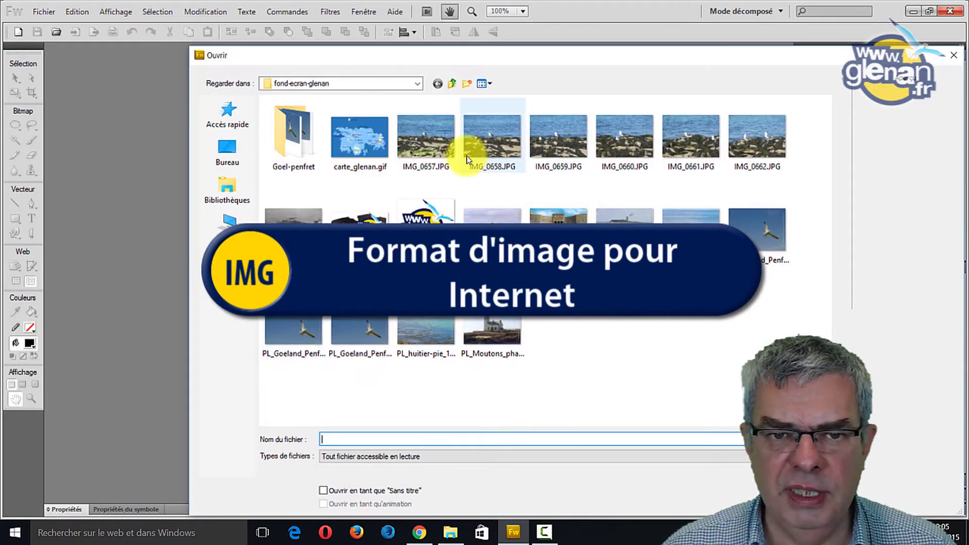
click(626, 213)
key(Return)
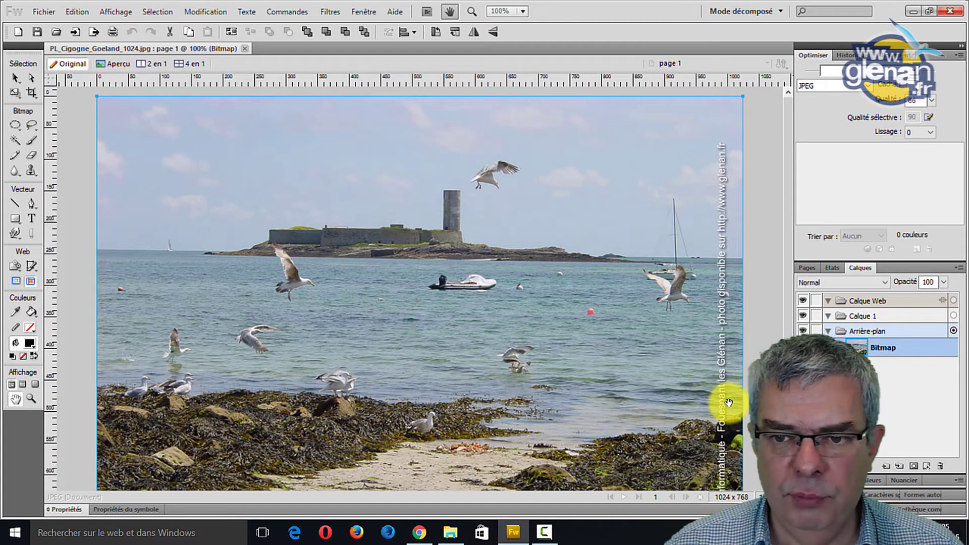
Look over the whole photo and show it in the 4-up comparison view, framed on the fort and the gulls
scroll(729, 402, down, 3)
scroll(419, 287, down, 3)
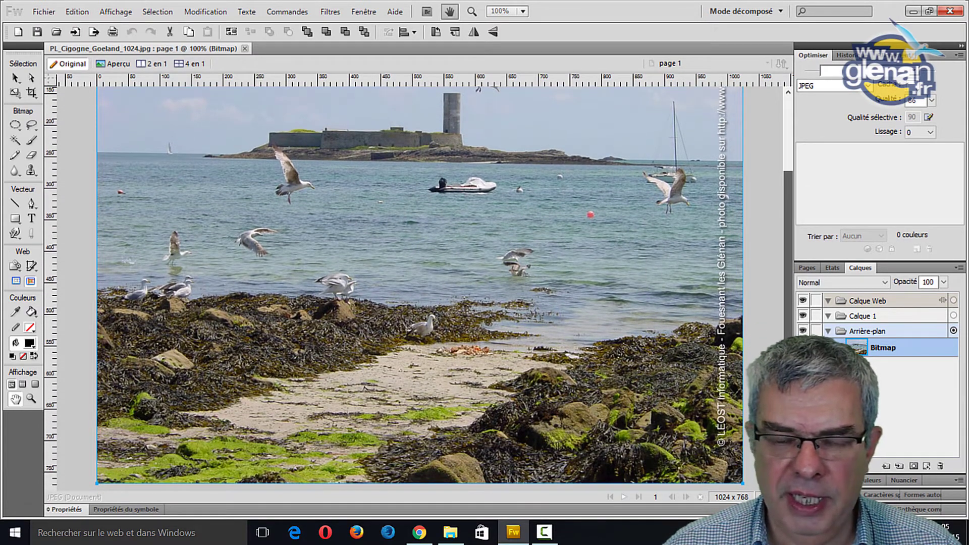
mouse_move(419, 287)
mouse_down()
mouse_move(419, 319)
mouse_move(419, 293)
mouse_up()
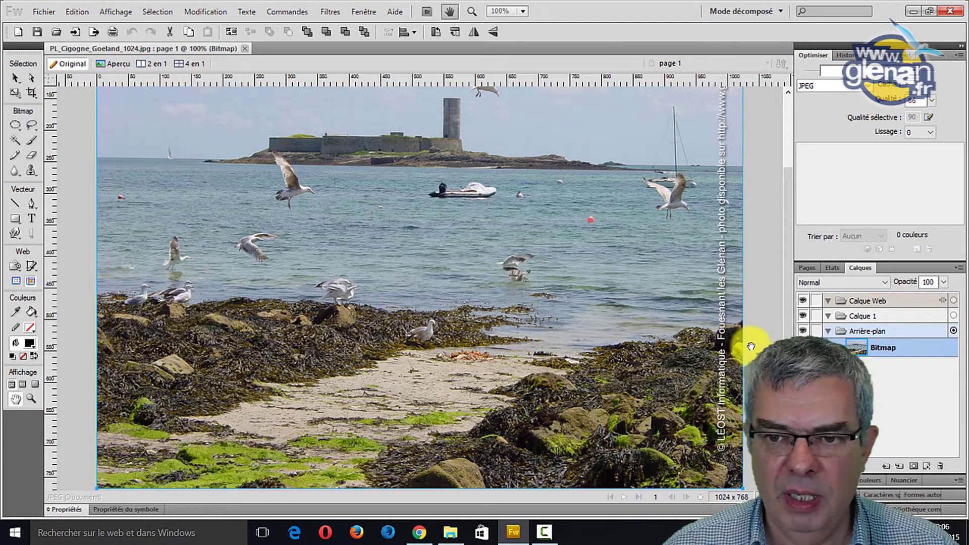
scroll(782, 336, up, 3)
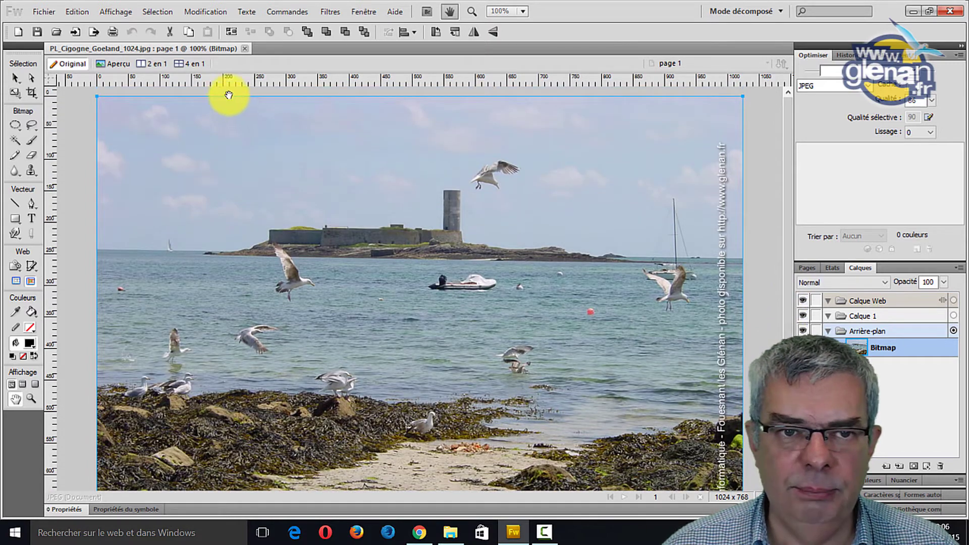
click(188, 64)
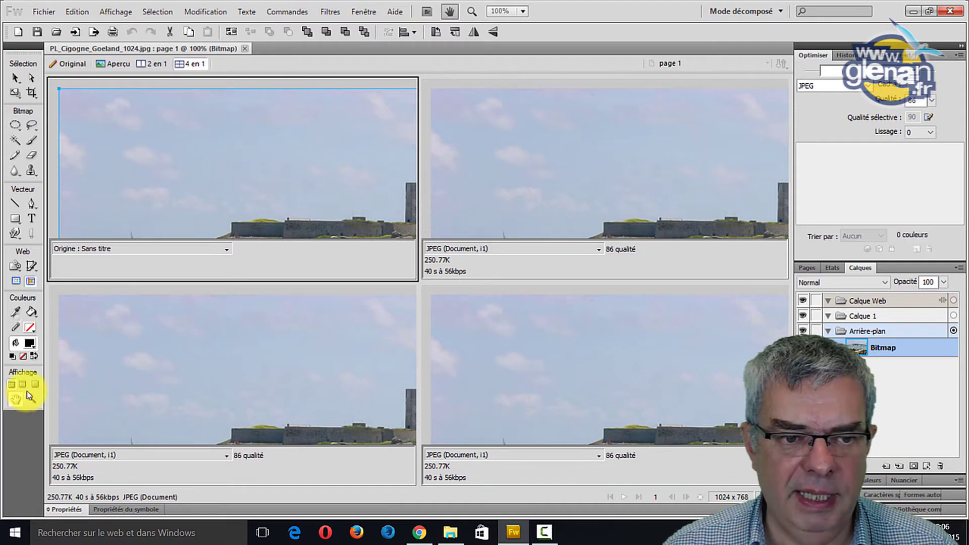
drag(346, 195, 225, 146)
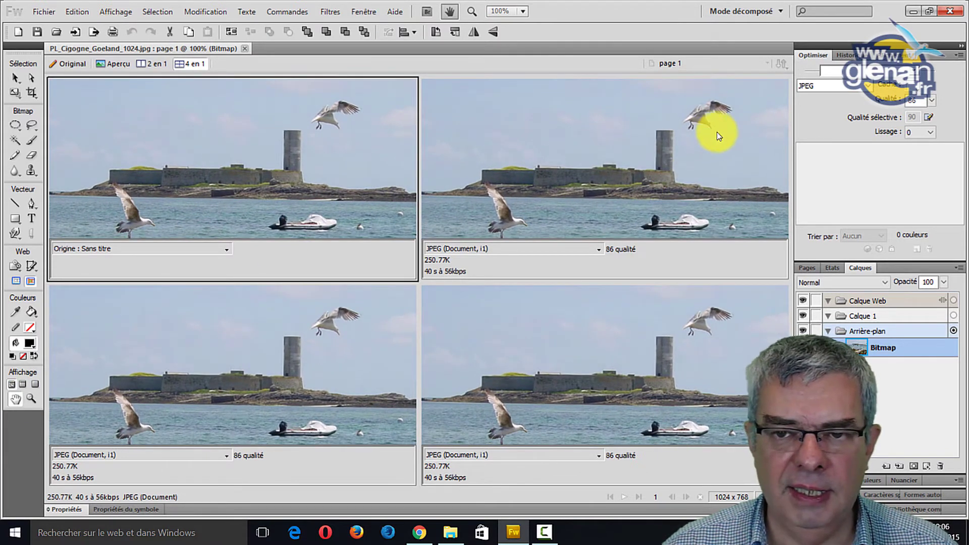
Raise the JPEG quality of the second preview to 100 for comparison, and lower it to 80
click(497, 113)
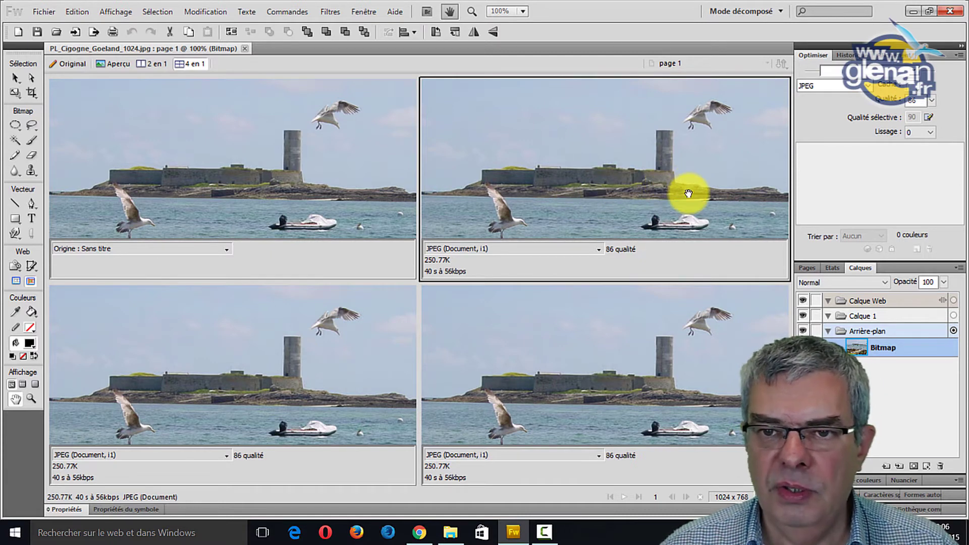
drag(688, 193, 688, 188)
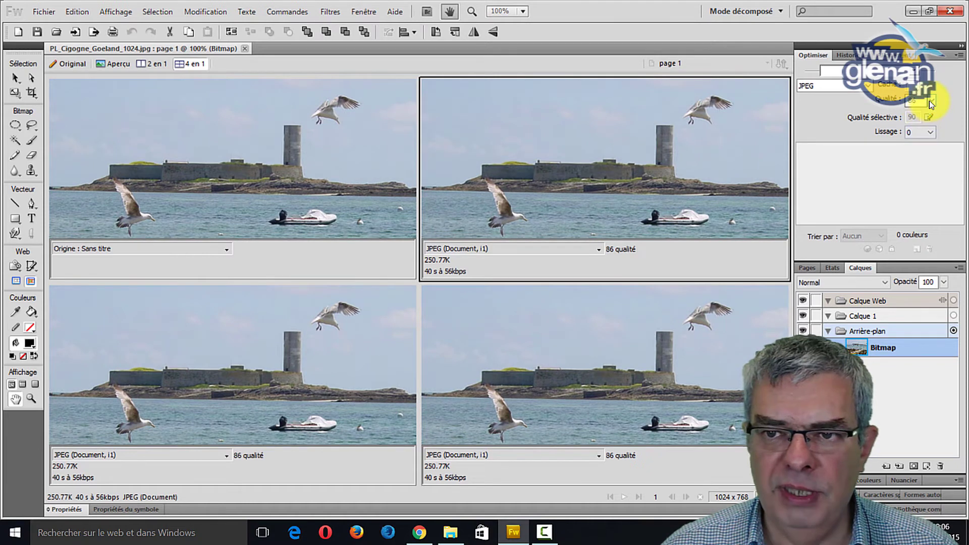
drag(931, 103, 932, 82)
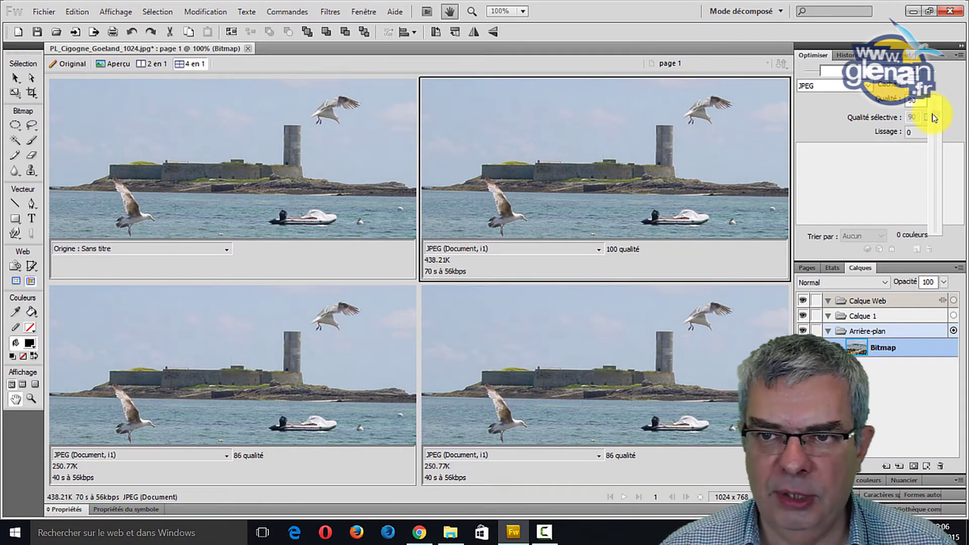
drag(933, 114, 932, 127)
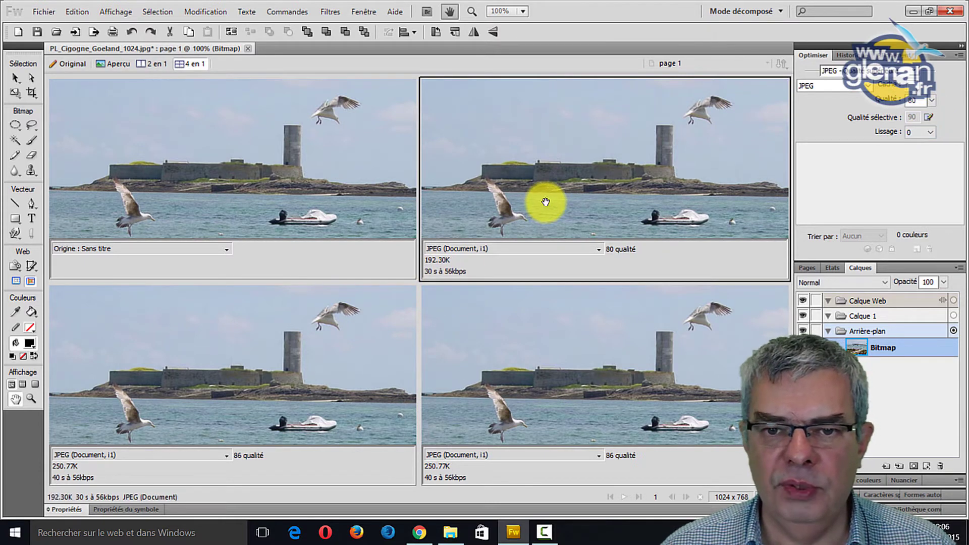
Set the JPEG quality of the fourth preview to 60
click(427, 288)
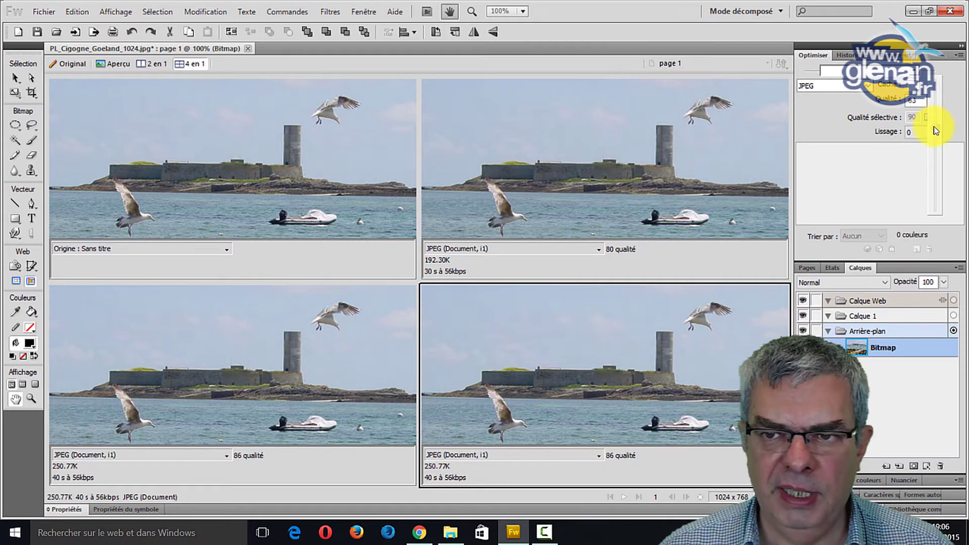
drag(934, 127, 935, 129)
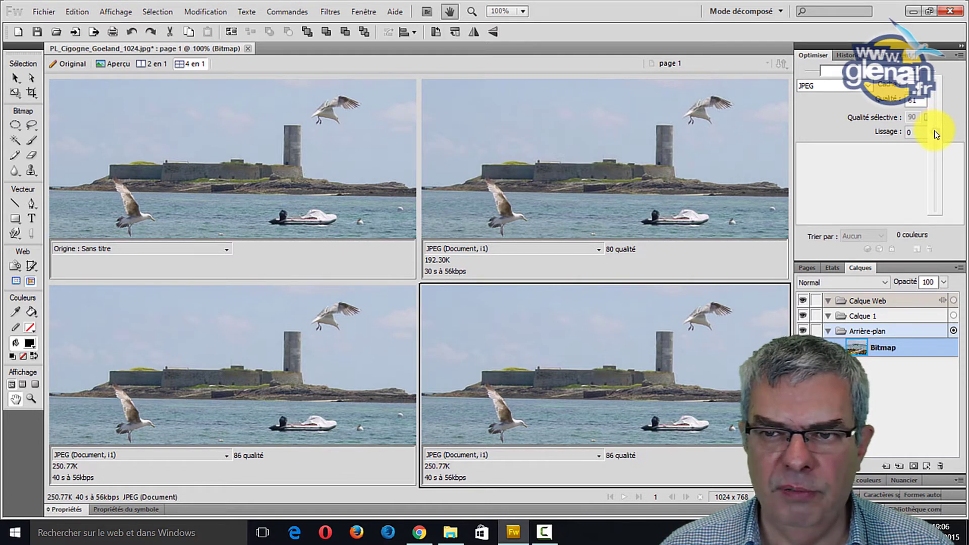
click(934, 133)
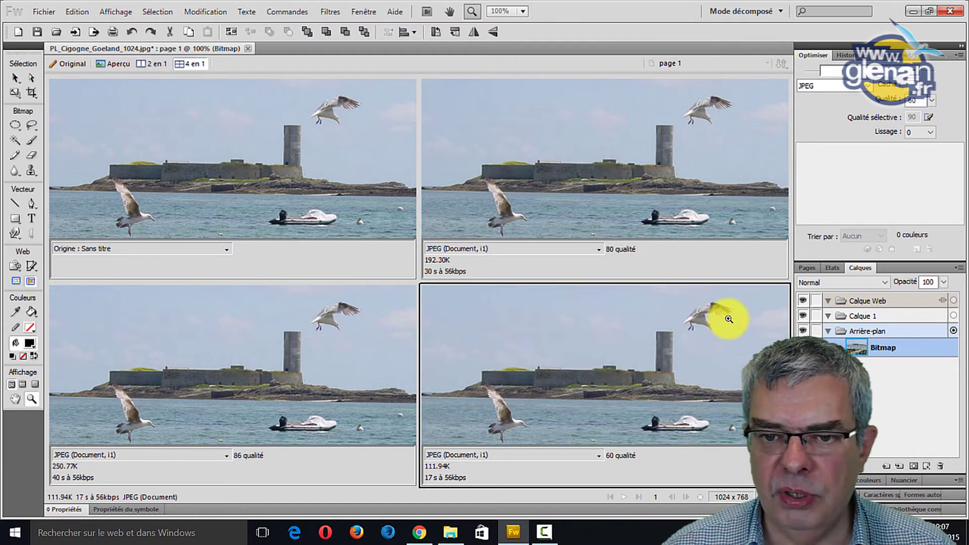
Compare the compression around the flying gull at up to 600% in all previews, and return to 100% with the fort in view
click(551, 261)
click(580, 378)
click(541, 363)
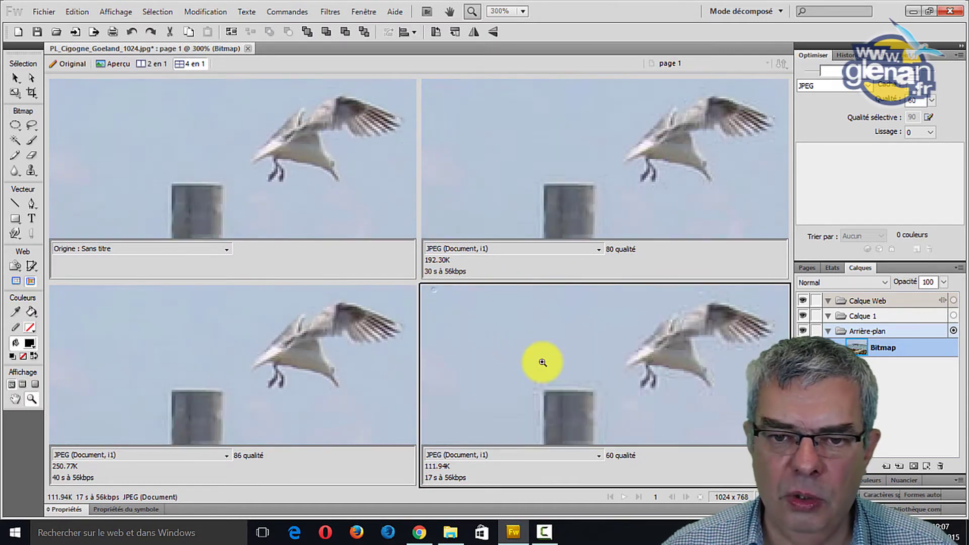
click(623, 381)
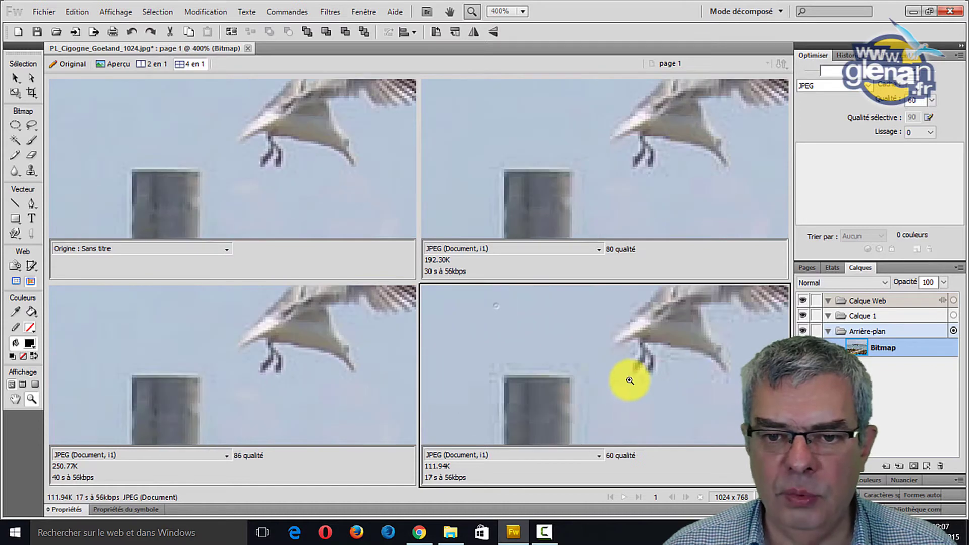
click(731, 341)
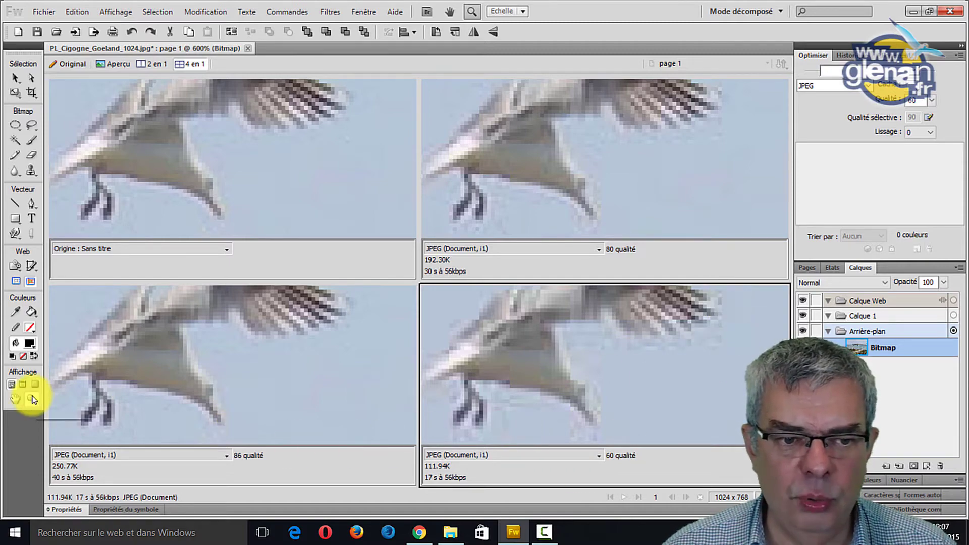
double_click(14, 400)
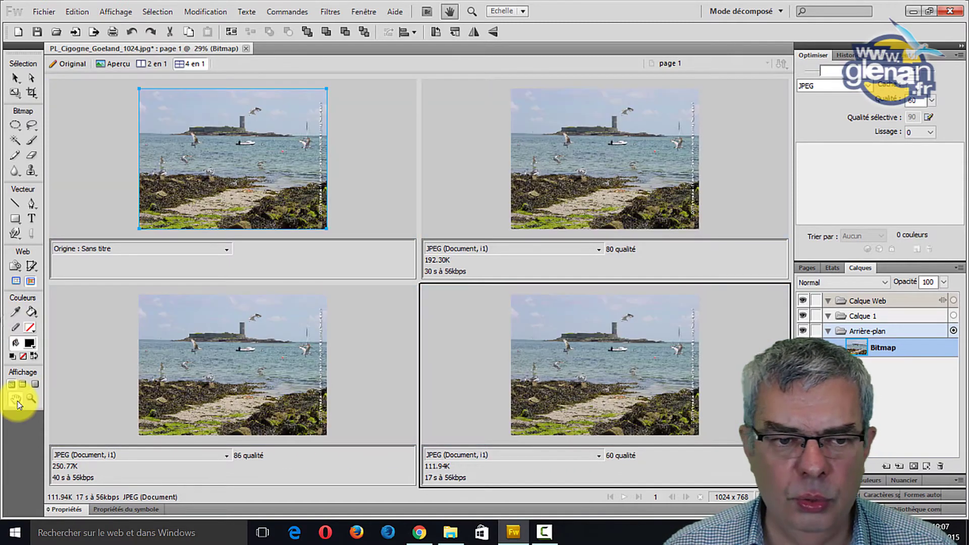
double_click(32, 398)
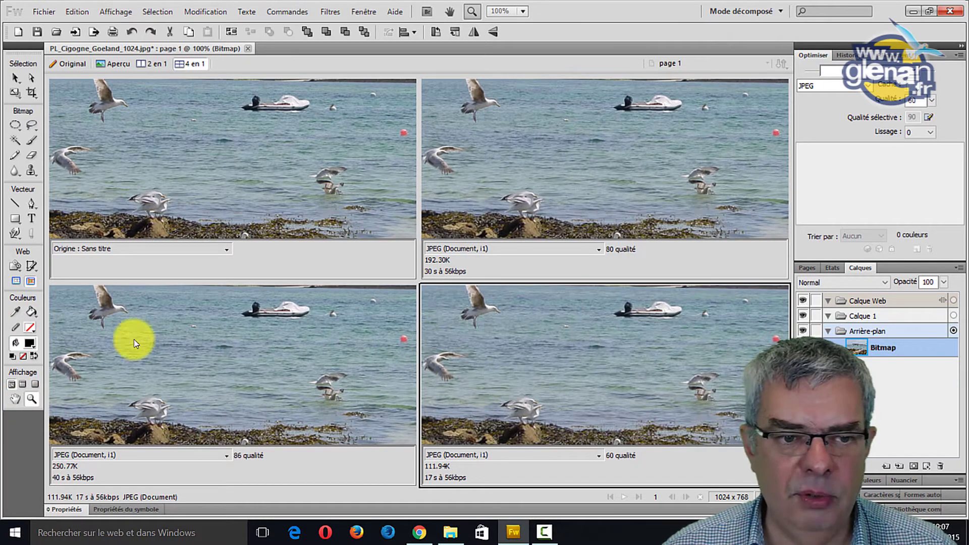
click(15, 398)
drag(583, 308, 606, 404)
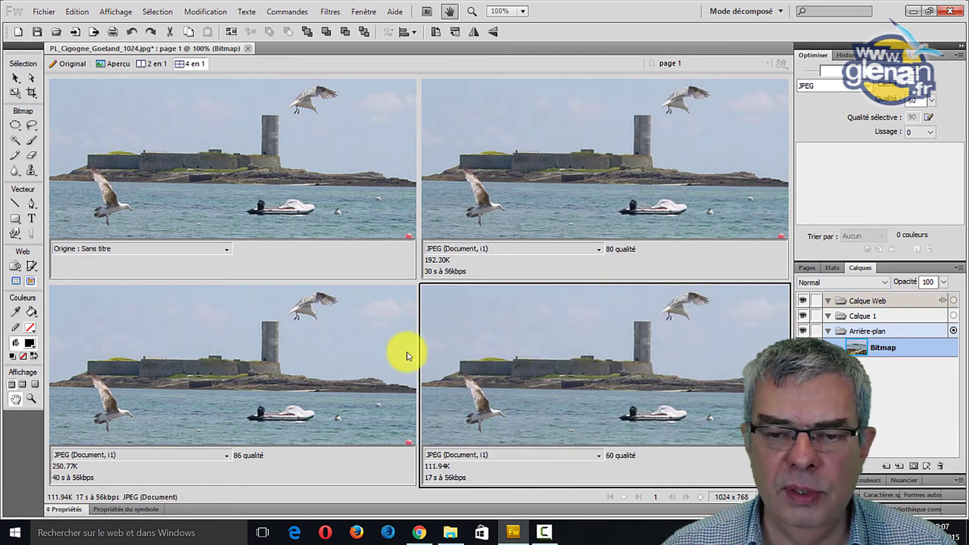
Lower the JPEG quality of the third preview to 1
click(325, 322)
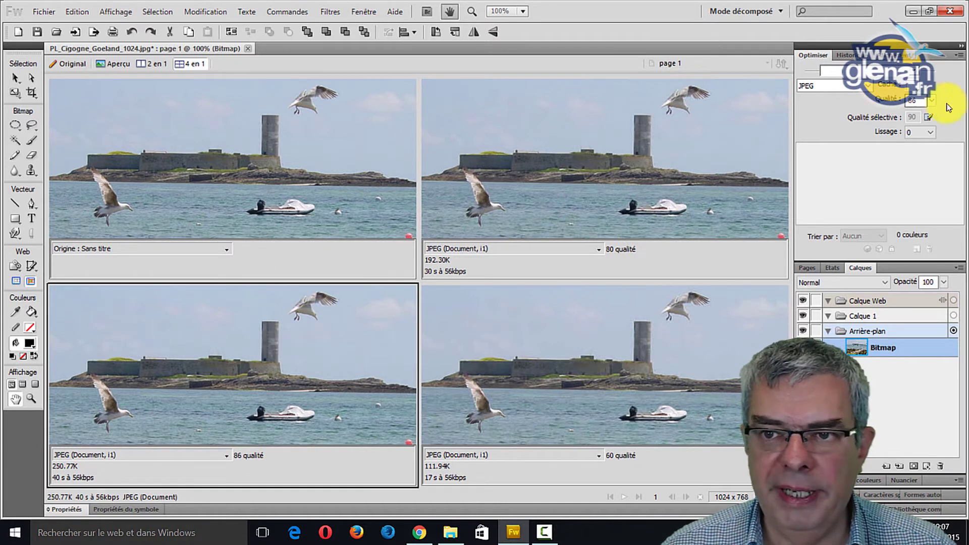
drag(931, 100, 934, 139)
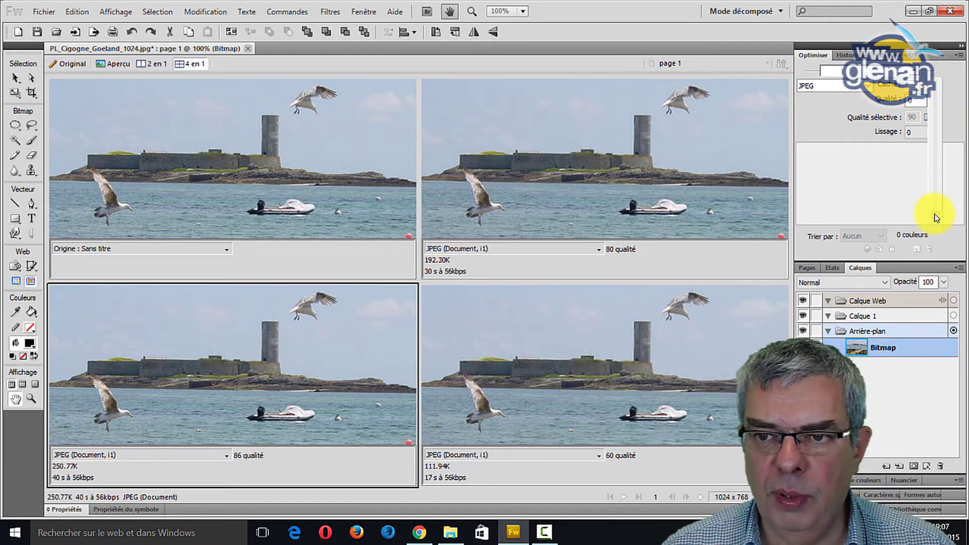
click(749, 173)
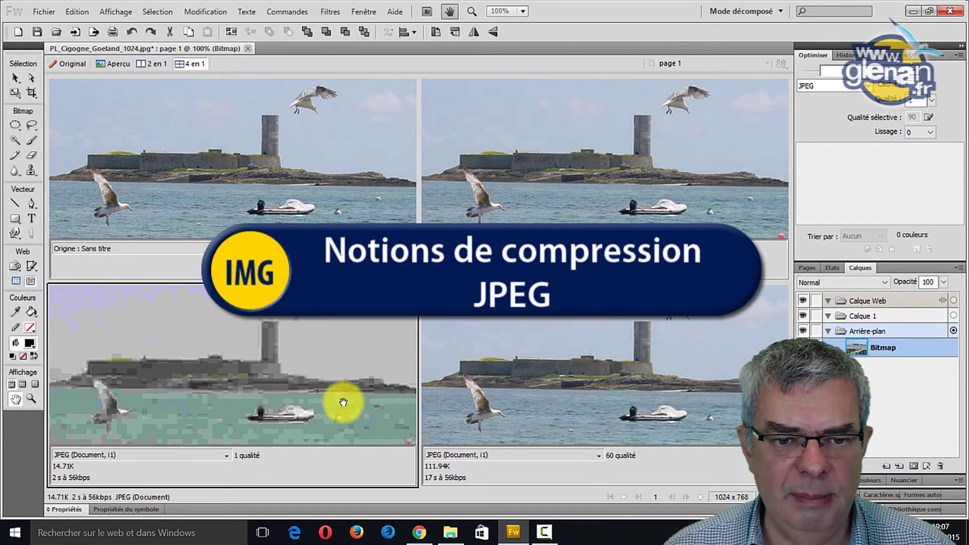
Examine the compression blocks on the gull in the quality 1 preview at up to 1600%
click(30, 400)
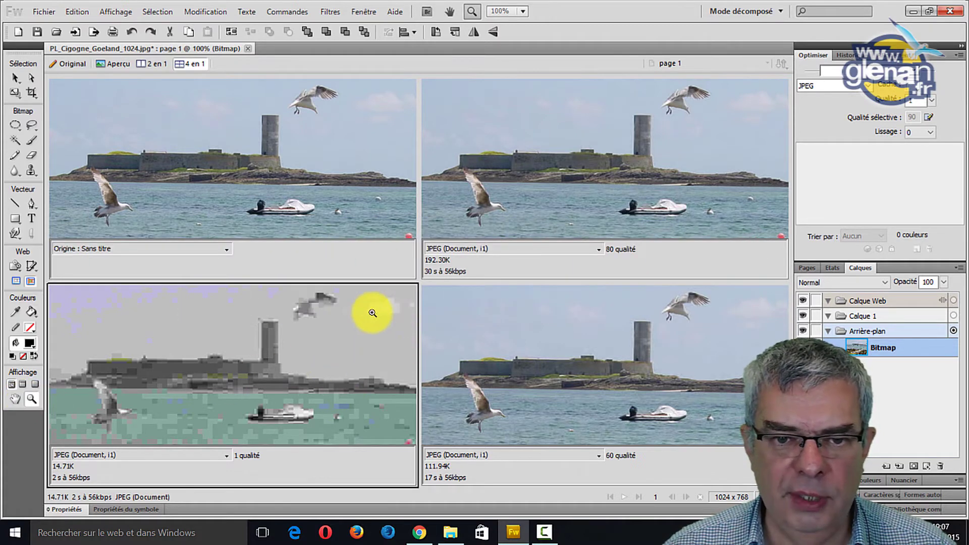
click(312, 314)
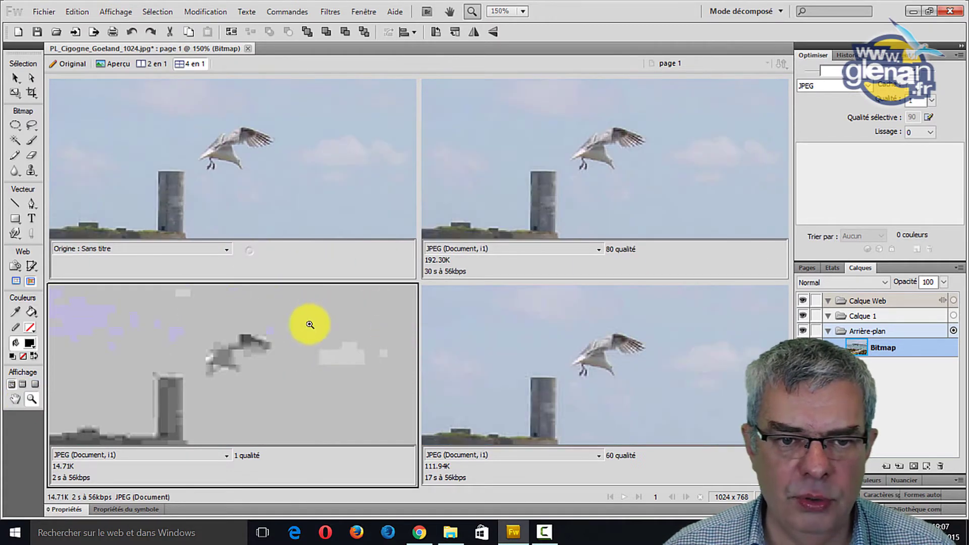
click(238, 376)
click(233, 355)
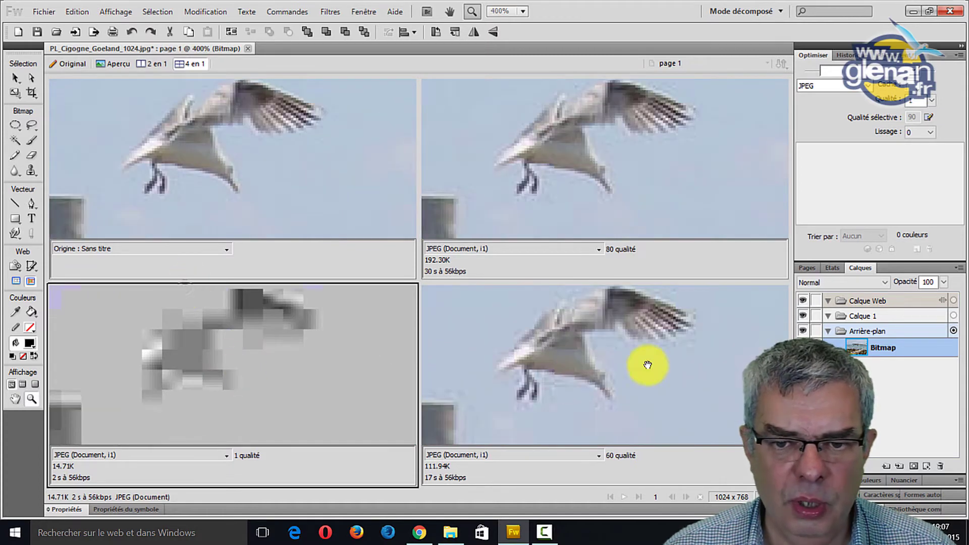
click(221, 368)
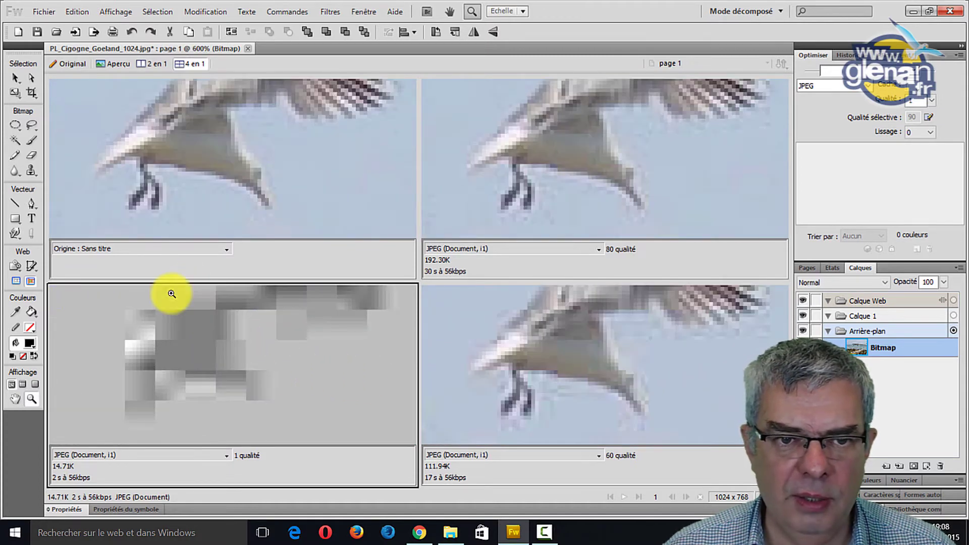
click(217, 371)
click(183, 295)
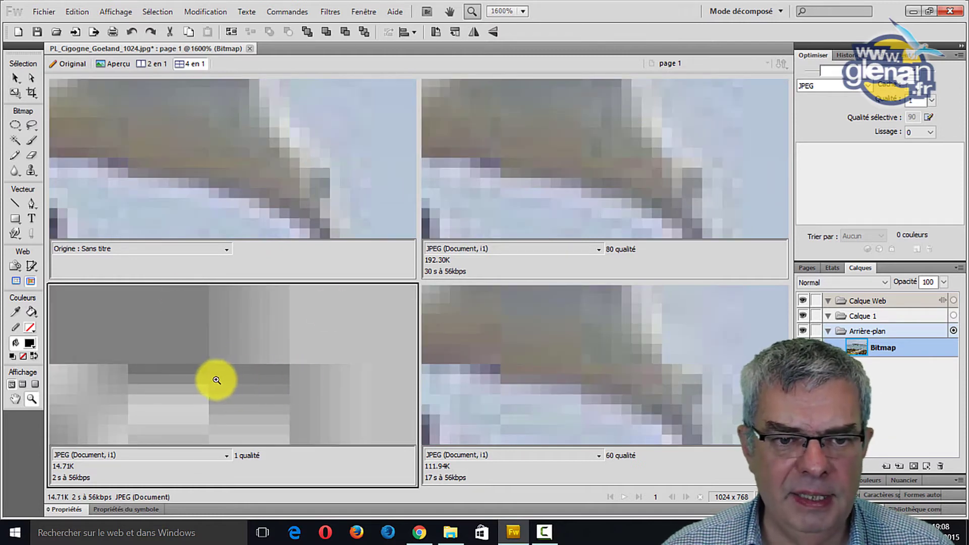
Return the previews to 100% and compare the sky, fort and sea between the quality levels
double_click(19, 403)
double_click(30, 402)
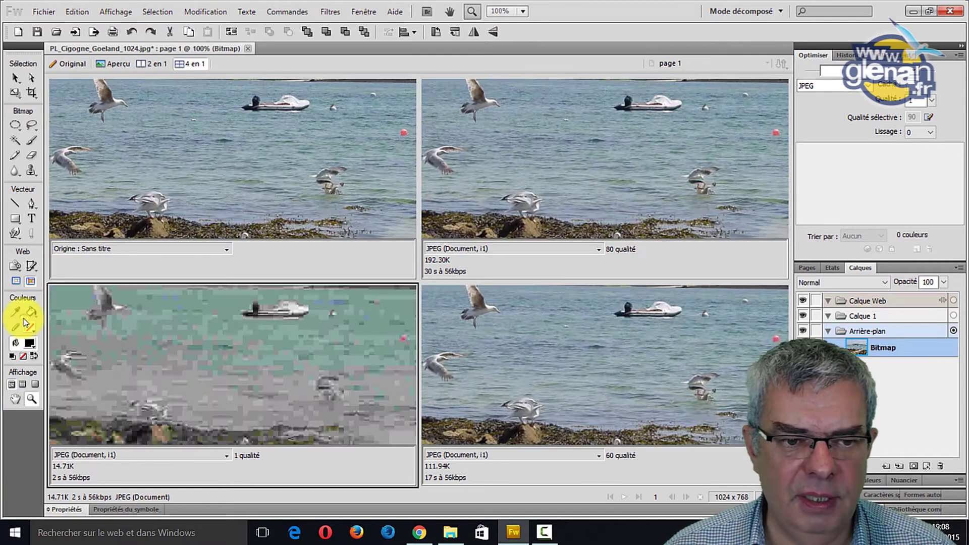
click(20, 399)
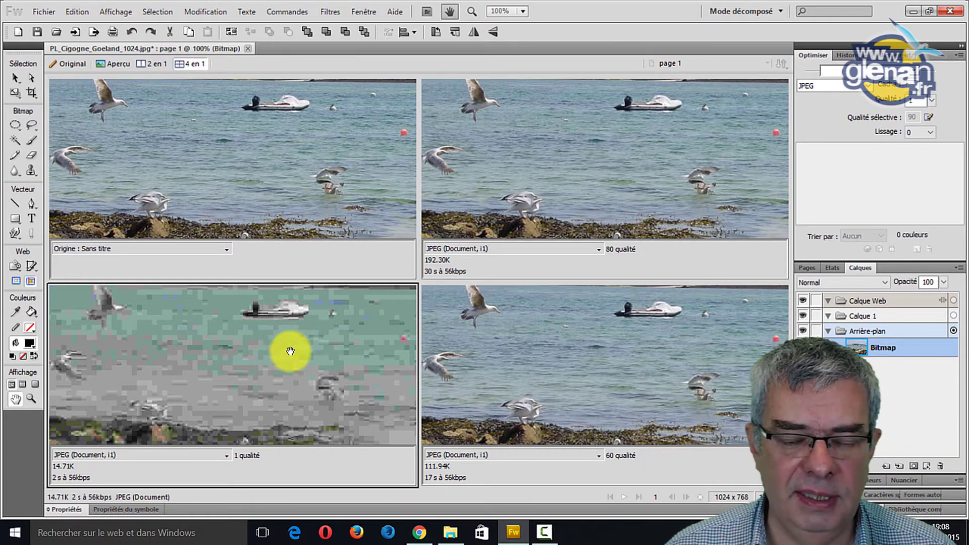
drag(335, 335, 318, 400)
drag(318, 346, 319, 404)
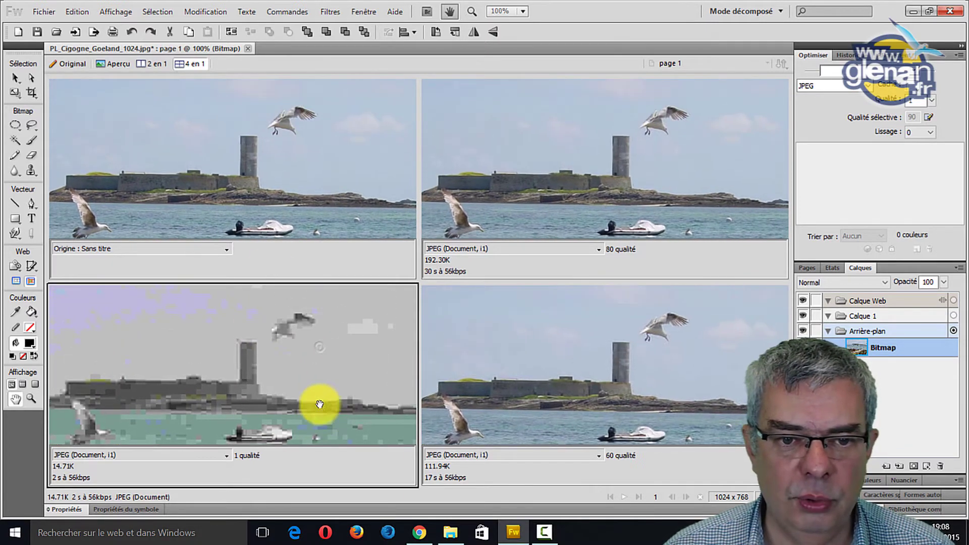
drag(290, 351, 272, 389)
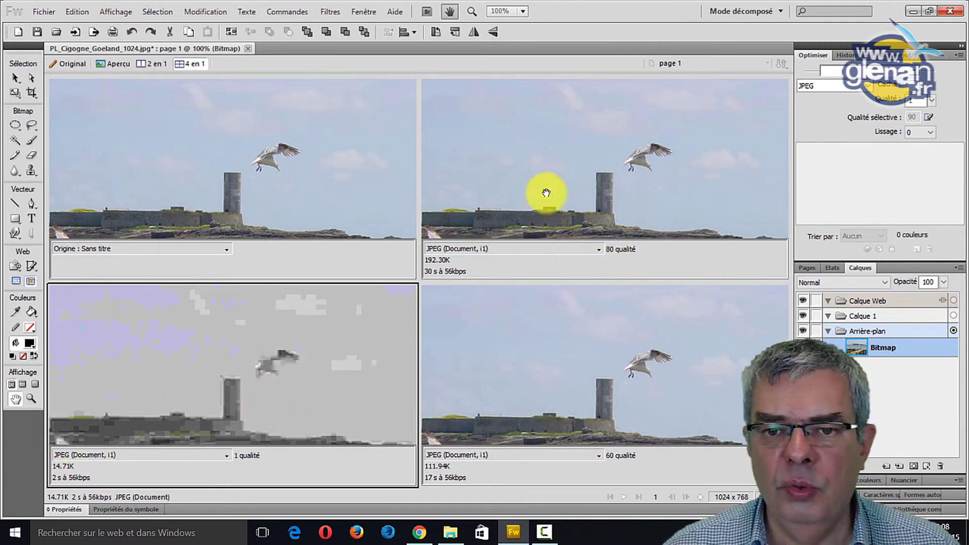
drag(583, 211, 652, 175)
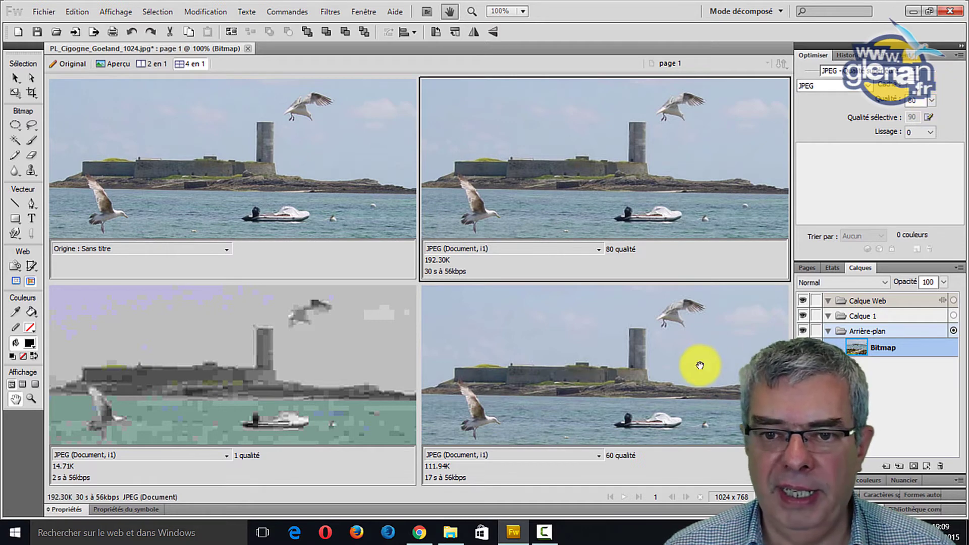
Set the JPEG quality of the third preview to 95, and make the 60-quality preview the active one
click(697, 339)
click(337, 371)
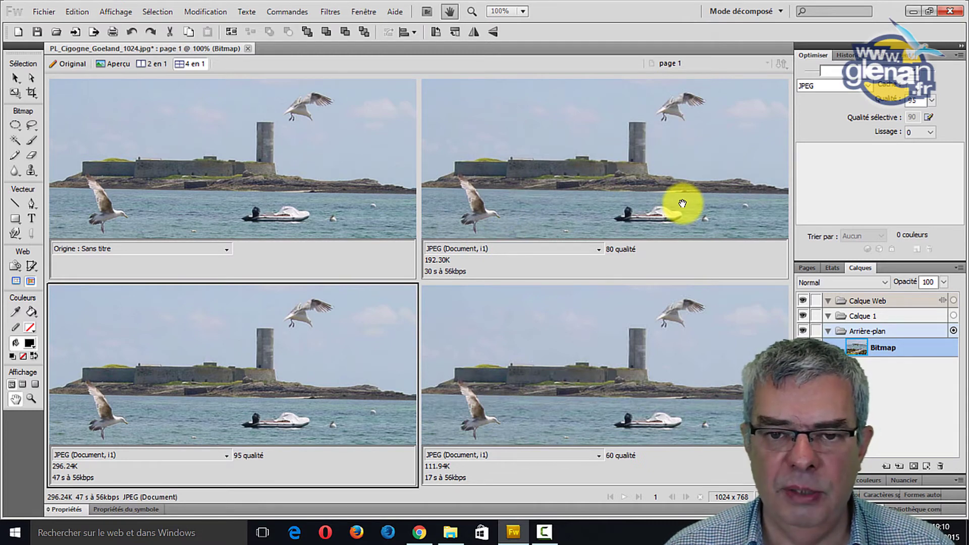
click(699, 329)
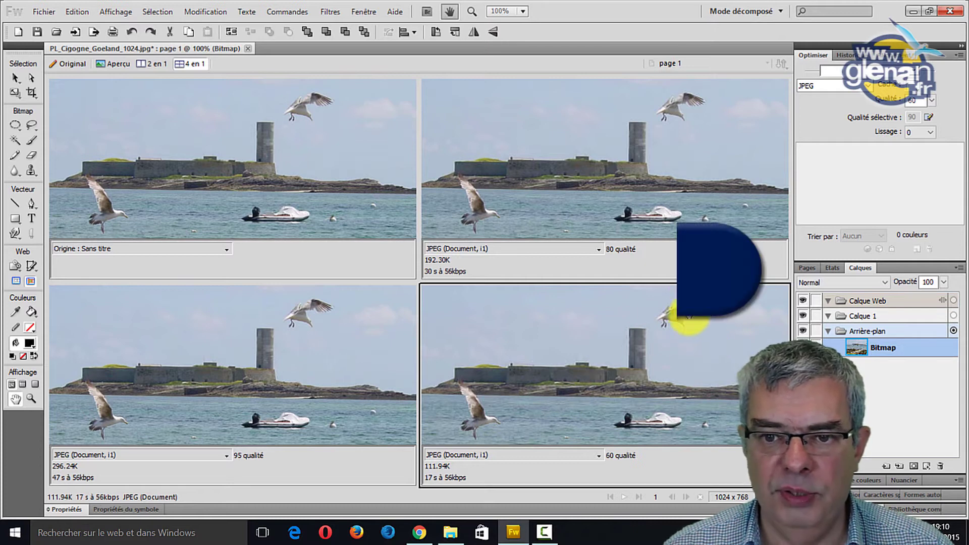
Change the 95-quality JPEG preview to GIF format and examine its sky at up to 200%
click(404, 366)
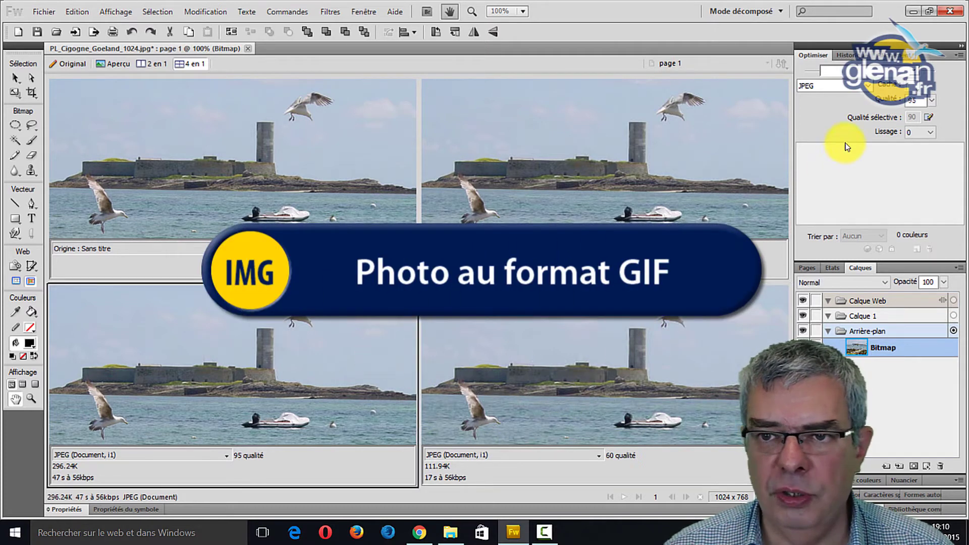
click(869, 86)
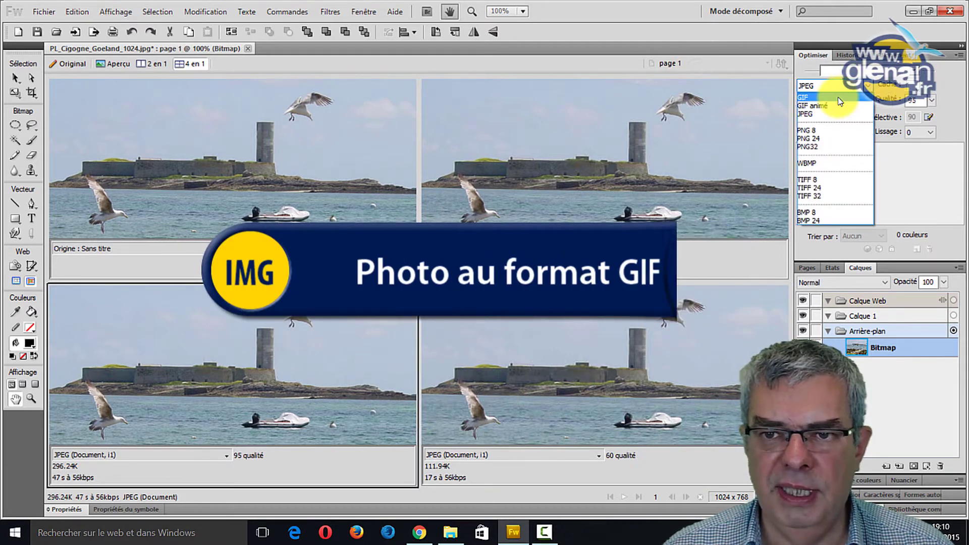
click(813, 95)
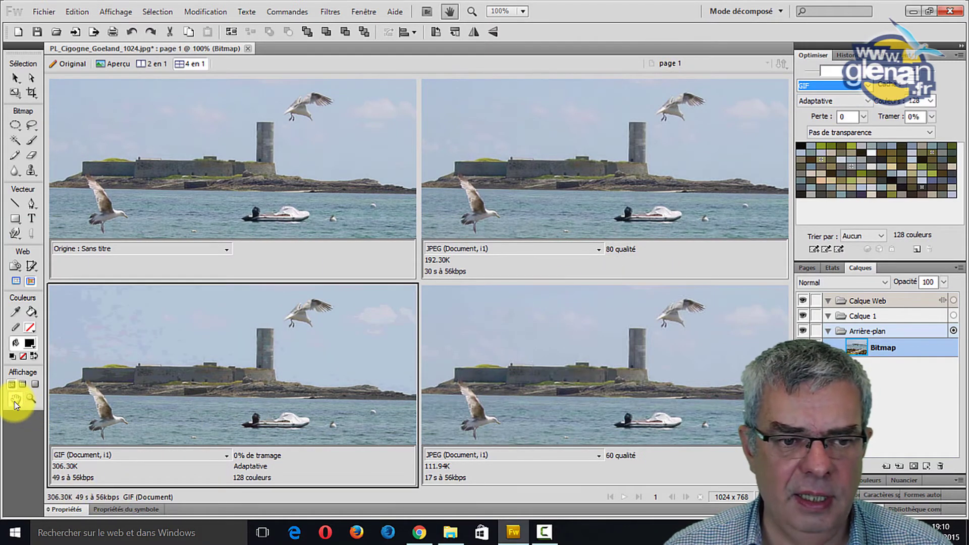
click(30, 398)
click(137, 344)
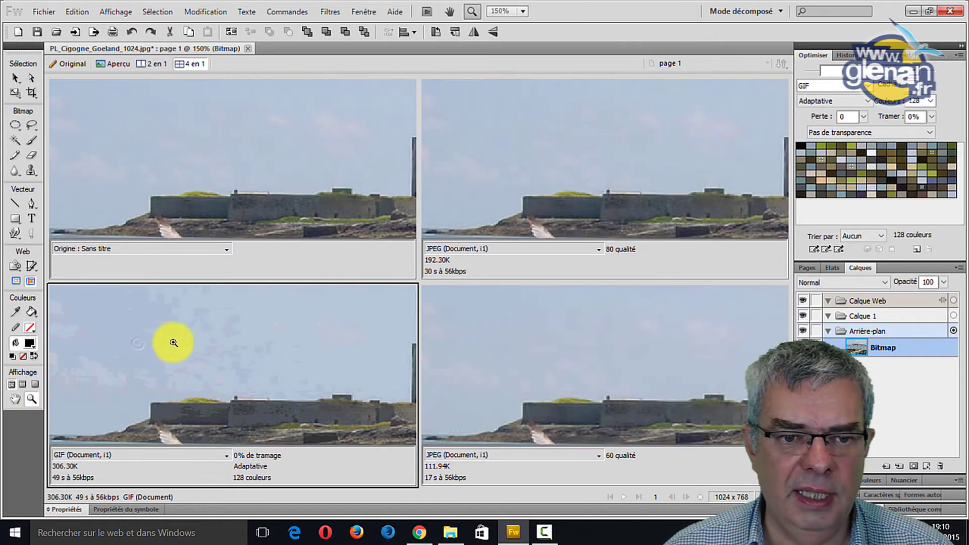
click(173, 343)
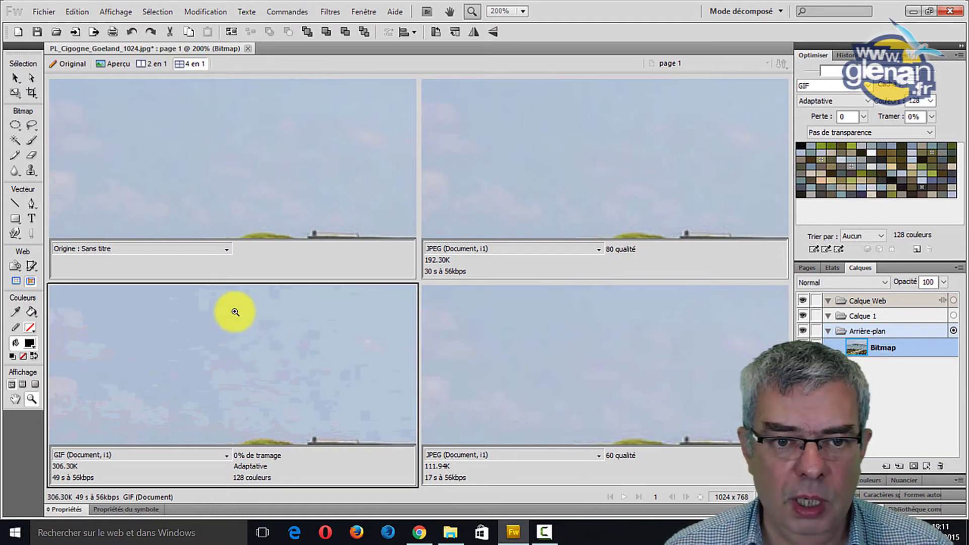
double_click(31, 399)
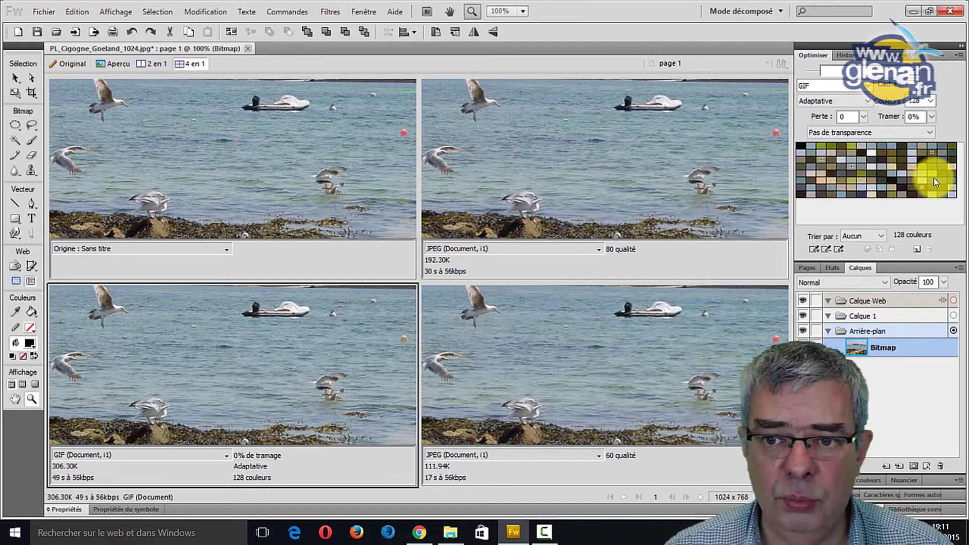
Raise the GIF preview's maximum number of colours to 256 and compare its sky with the JPEG previews
double_click(894, 267)
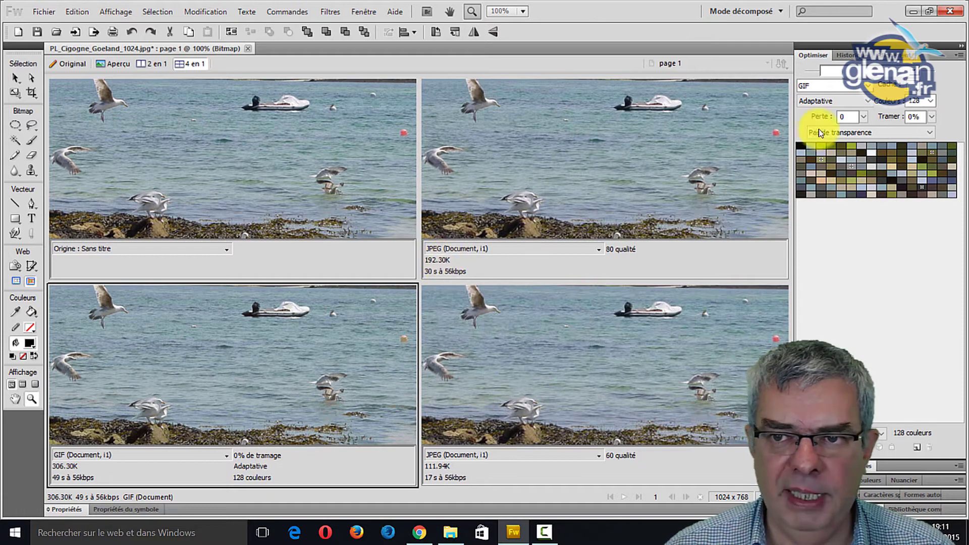
click(933, 101)
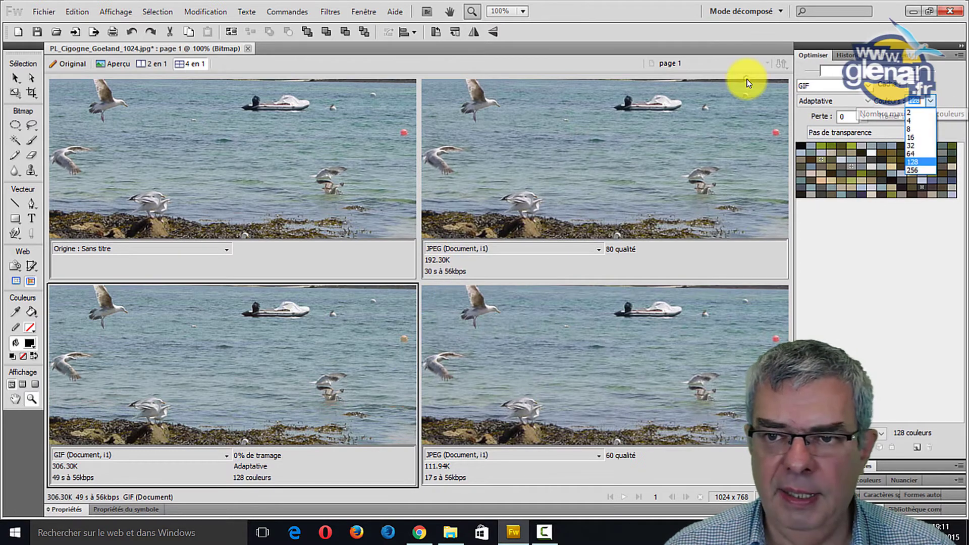
click(920, 174)
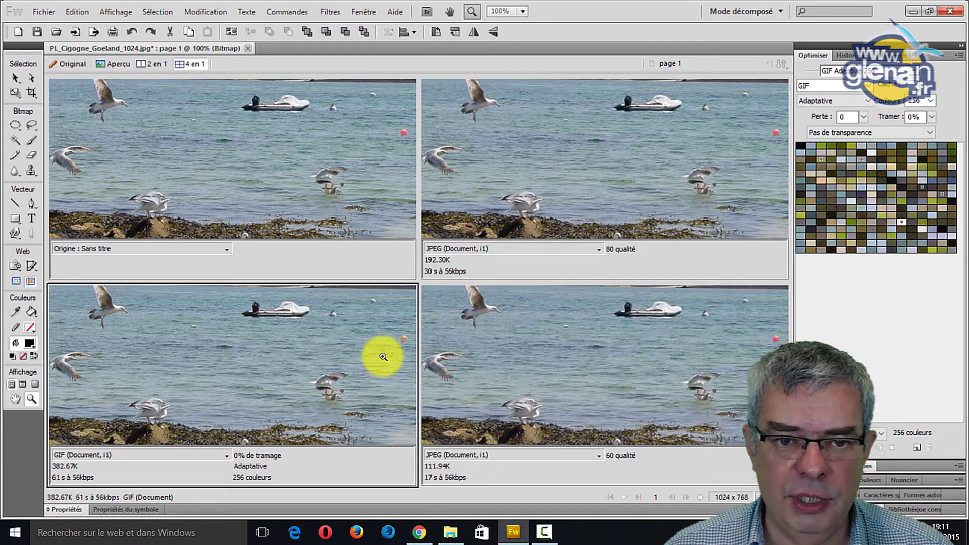
click(15, 399)
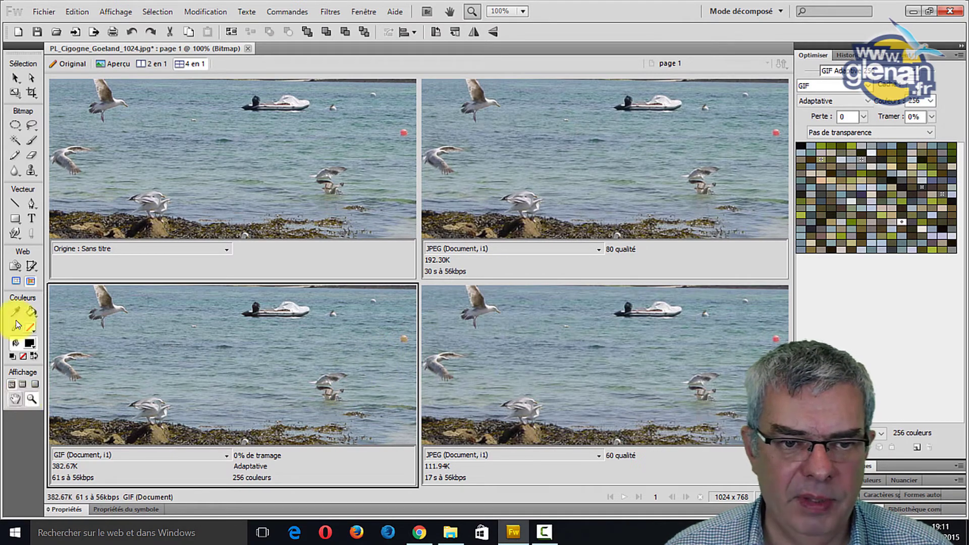
drag(285, 322, 326, 401)
drag(255, 342, 306, 374)
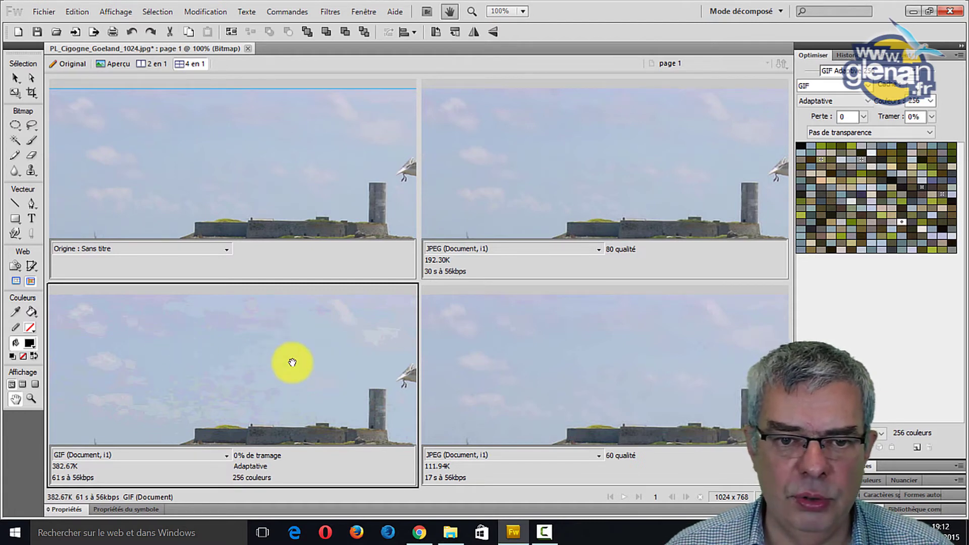
drag(342, 350, 196, 340)
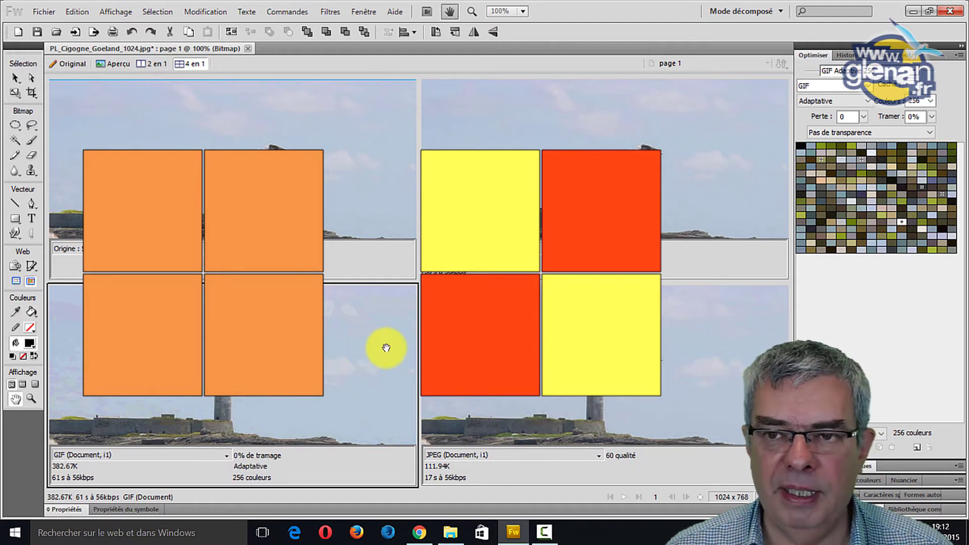
Set the GIF preview's dithering to 100%
click(930, 101)
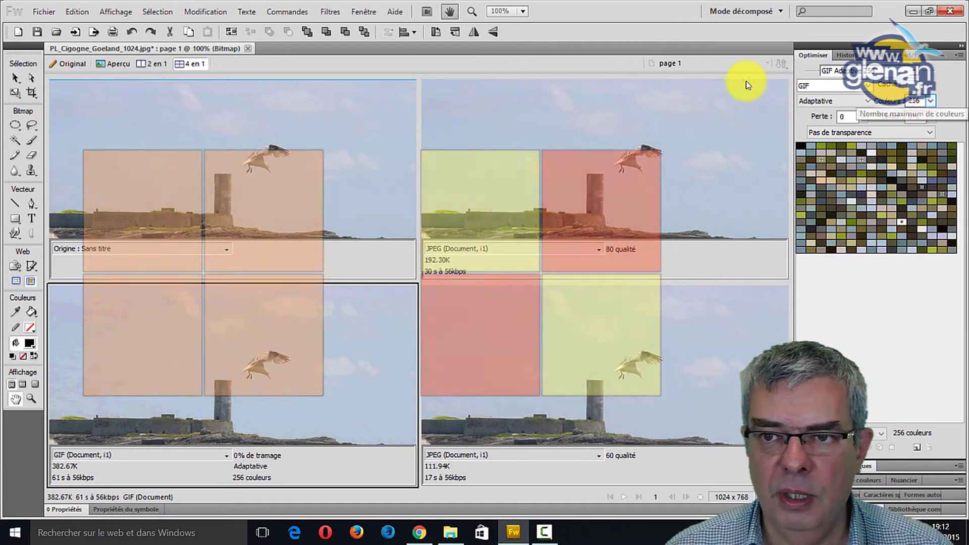
click(941, 95)
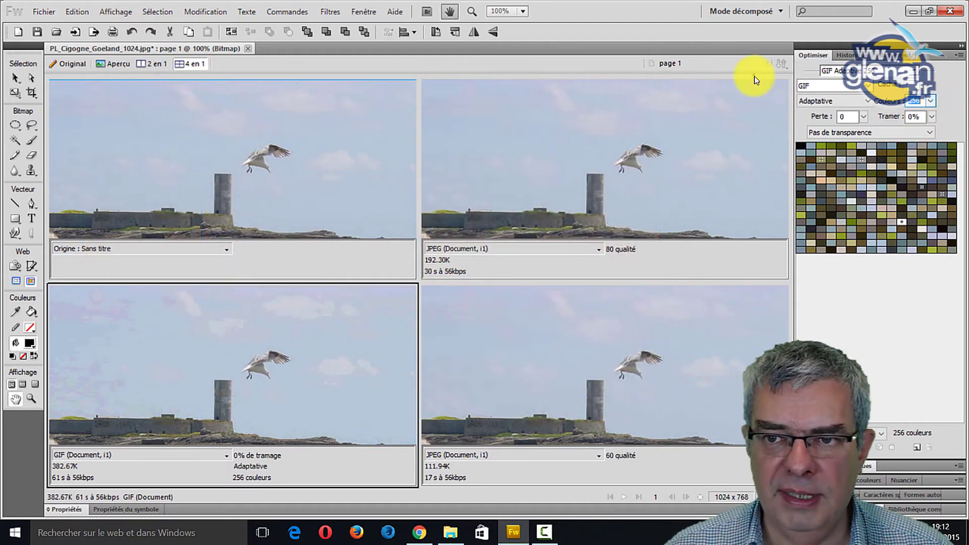
click(930, 117)
drag(935, 136, 752, 7)
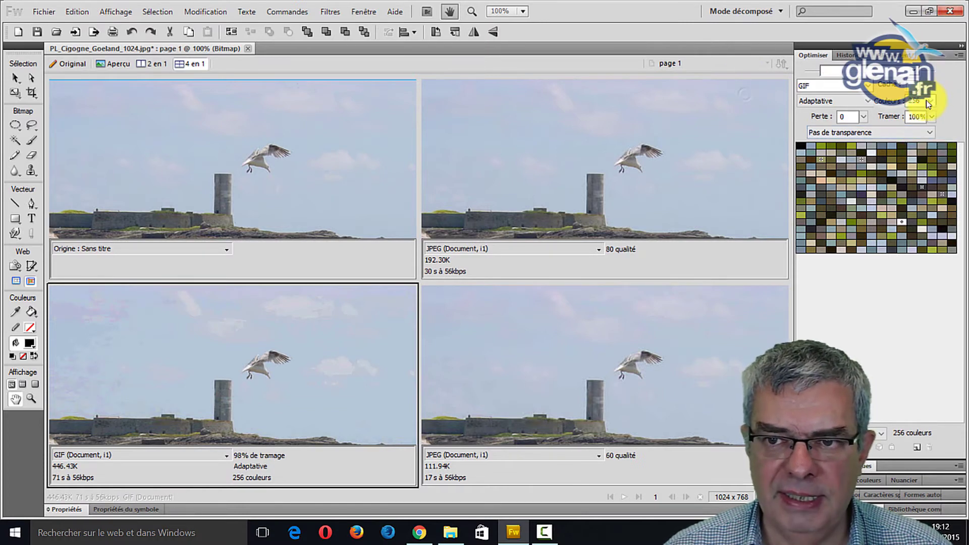
Examine the dithered GIF sky around the gull and clouds at up to 400%, and return to 100%
click(31, 399)
click(303, 343)
click(314, 340)
click(214, 298)
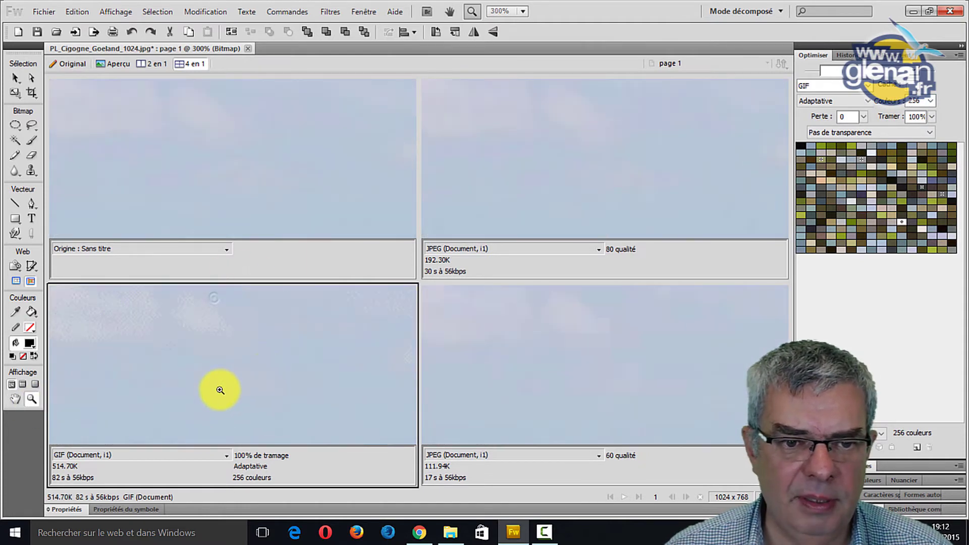
click(220, 390)
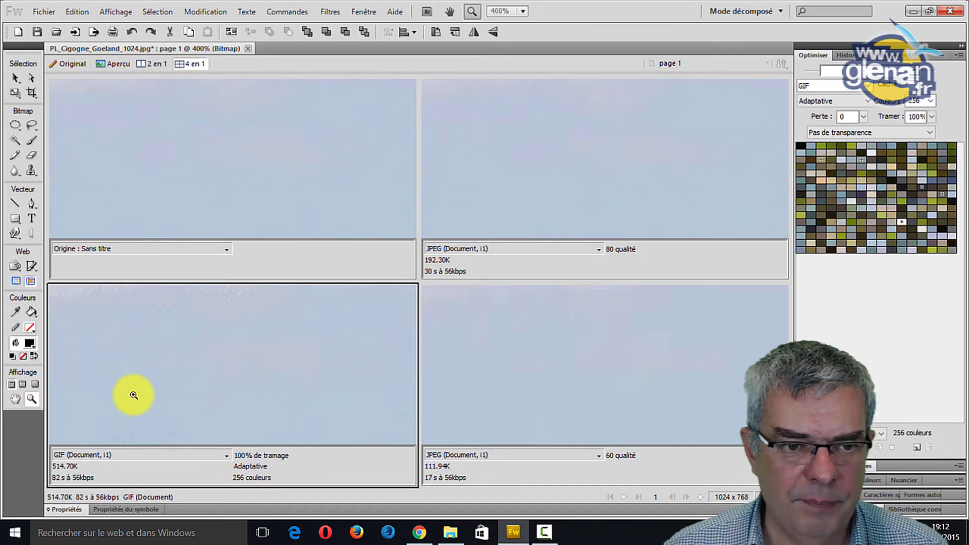
alt+click(179, 372)
alt+click(144, 299)
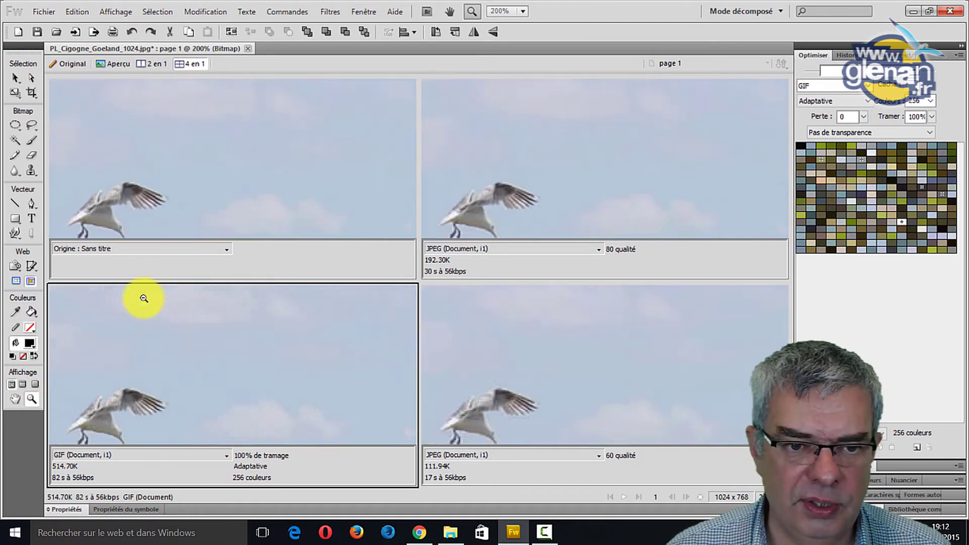
alt+click(141, 298)
alt+click(143, 299)
alt+click(125, 375)
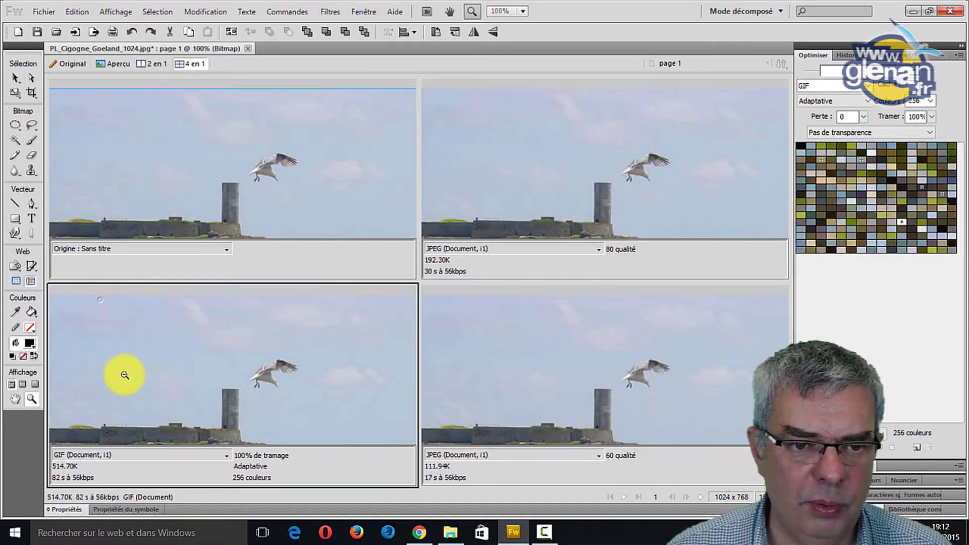
Examine the dither pattern in the upper sky at 400%, and return to the fort and sea at 100%
click(112, 342)
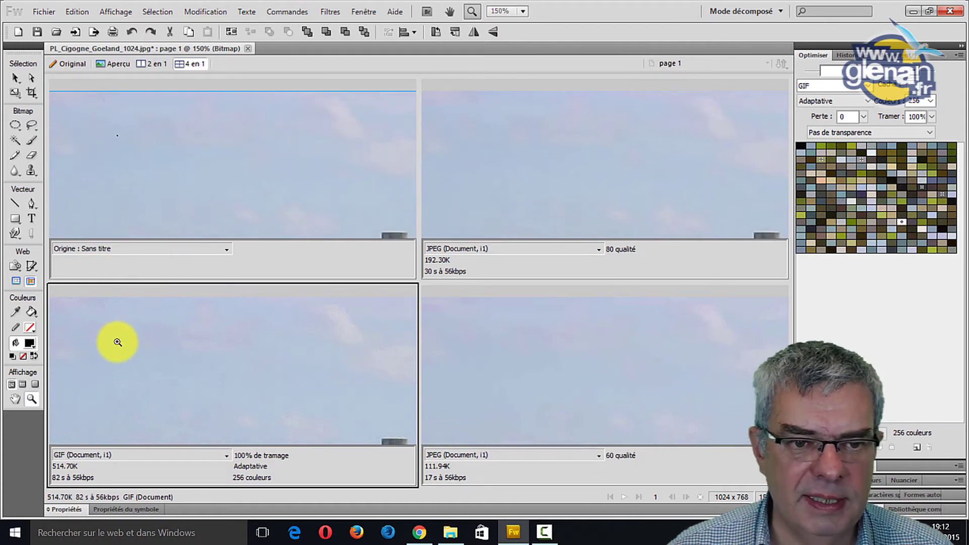
click(117, 342)
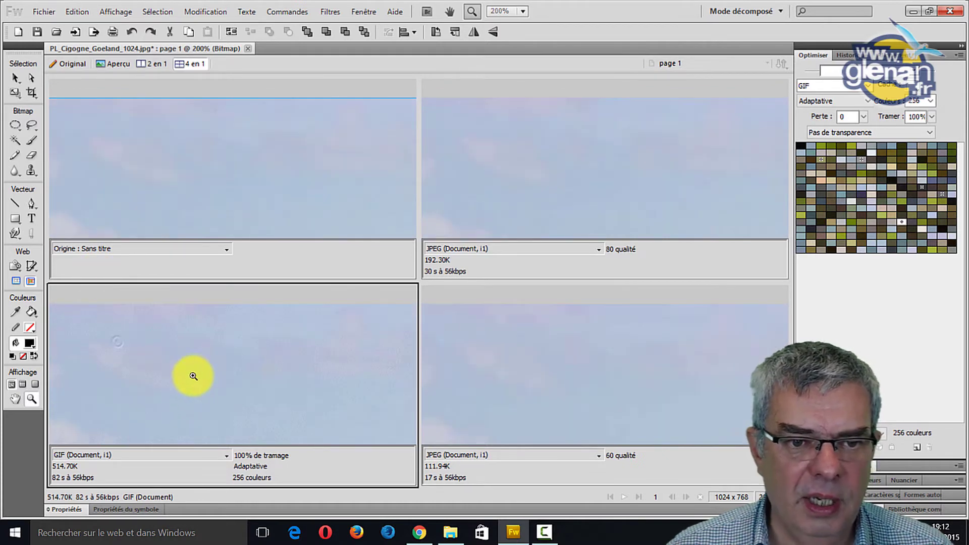
click(365, 349)
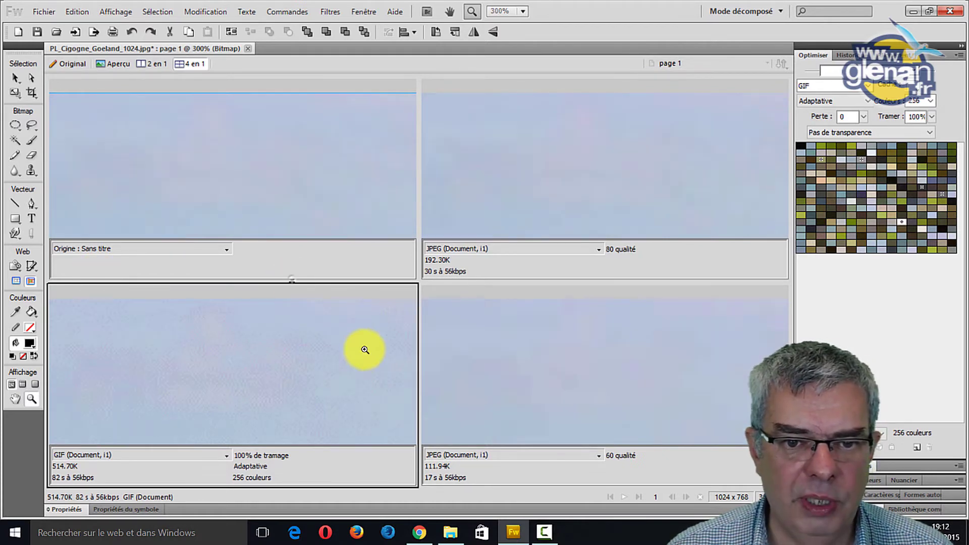
click(291, 377)
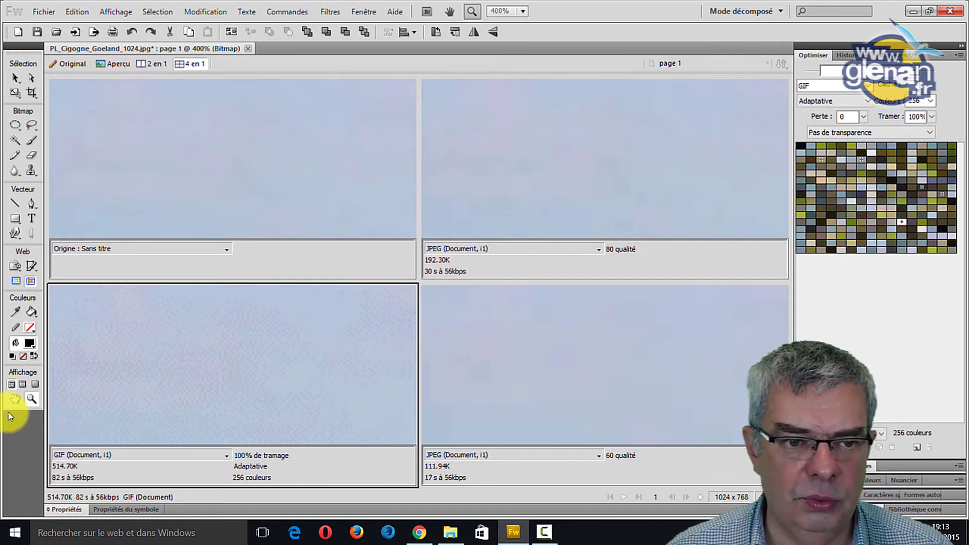
double_click(30, 400)
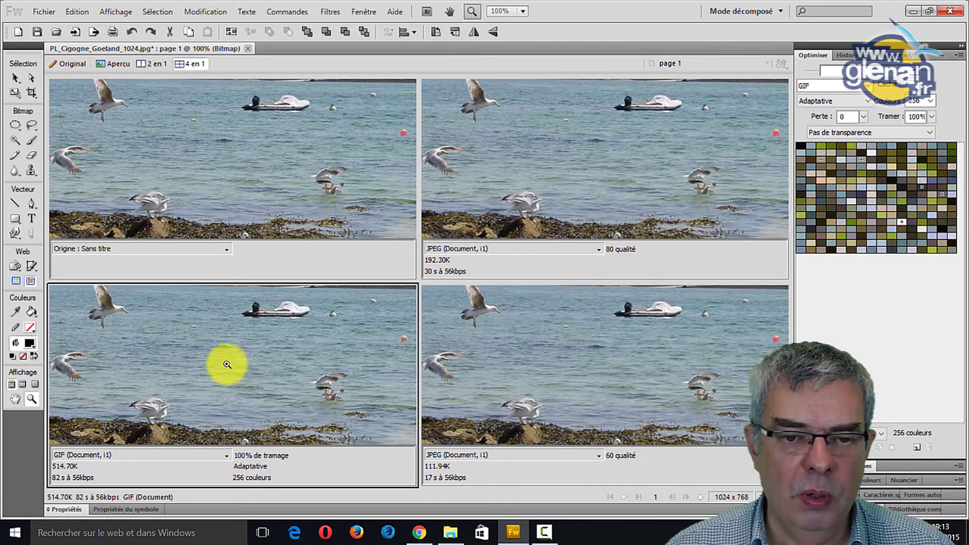
click(16, 399)
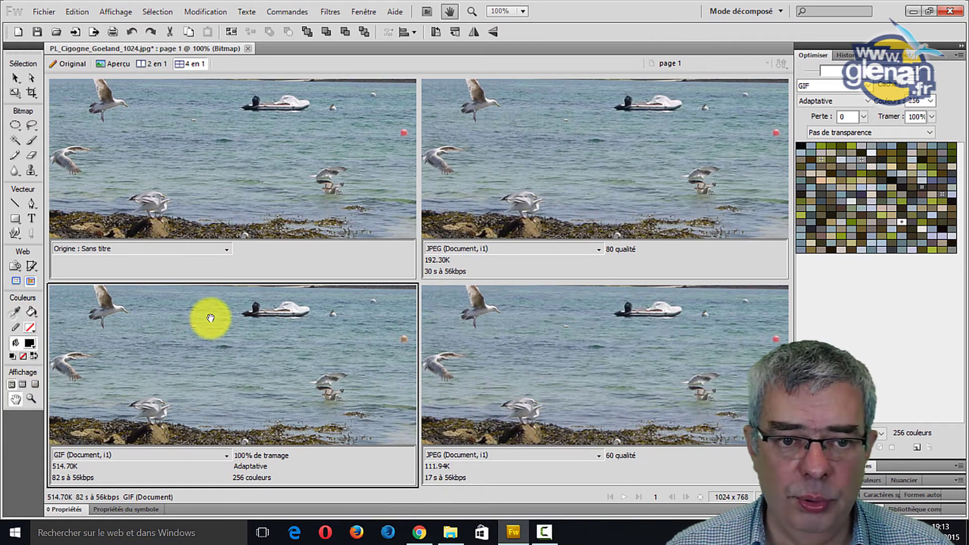
drag(210, 318, 233, 414)
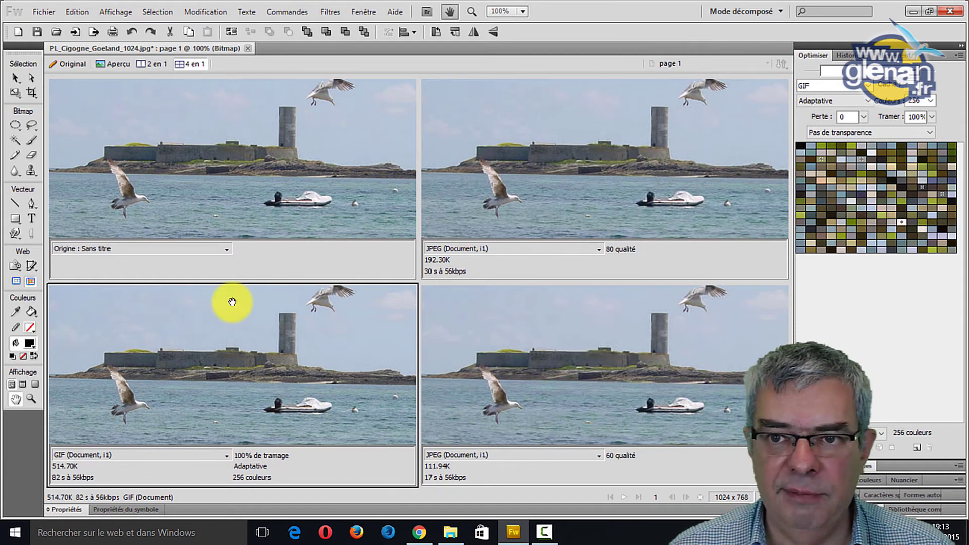
Change the GIF preview's export format to PNG 24
click(868, 86)
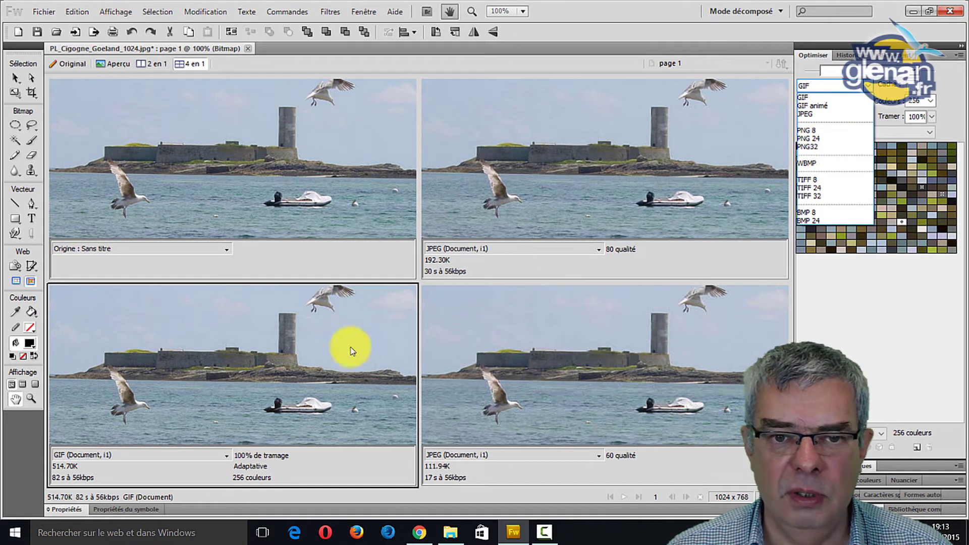
click(808, 138)
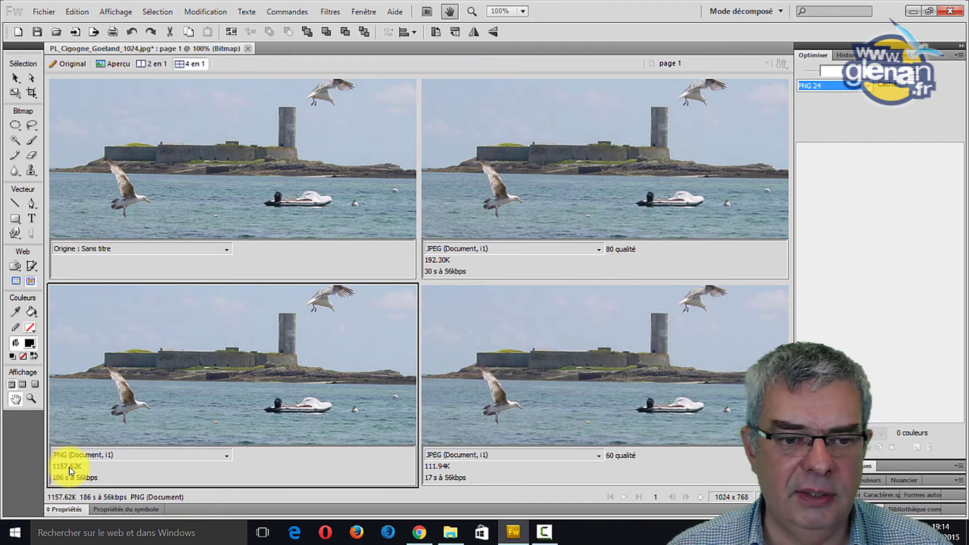
Compare the gull in the PNG 24 and JPEG previews at up to 800%, and return to the fort at 100%
click(32, 400)
click(328, 302)
click(195, 304)
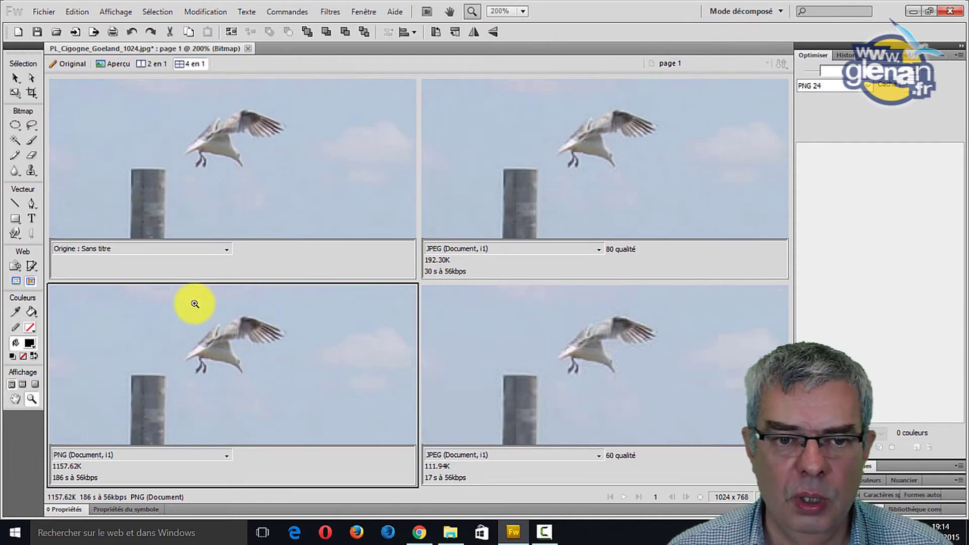
click(243, 368)
click(218, 357)
click(223, 368)
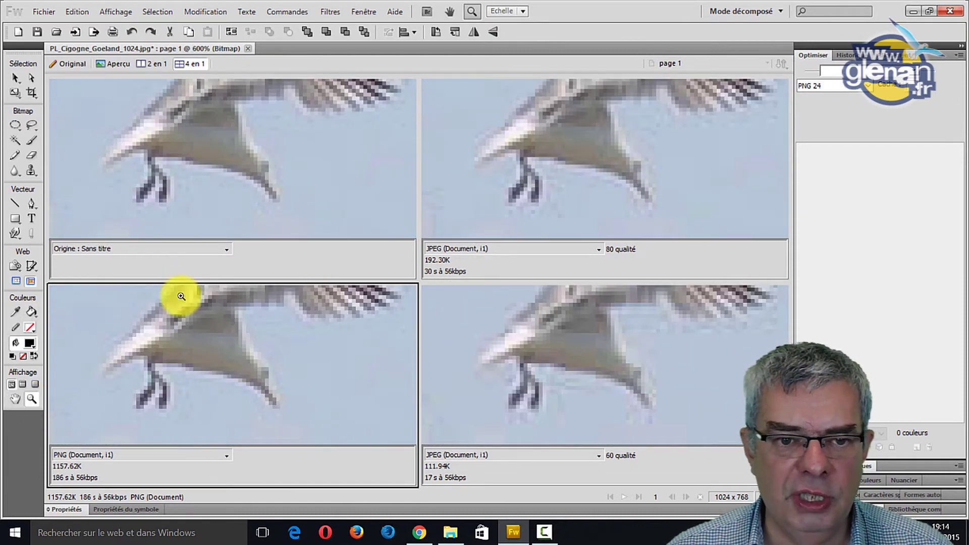
click(182, 296)
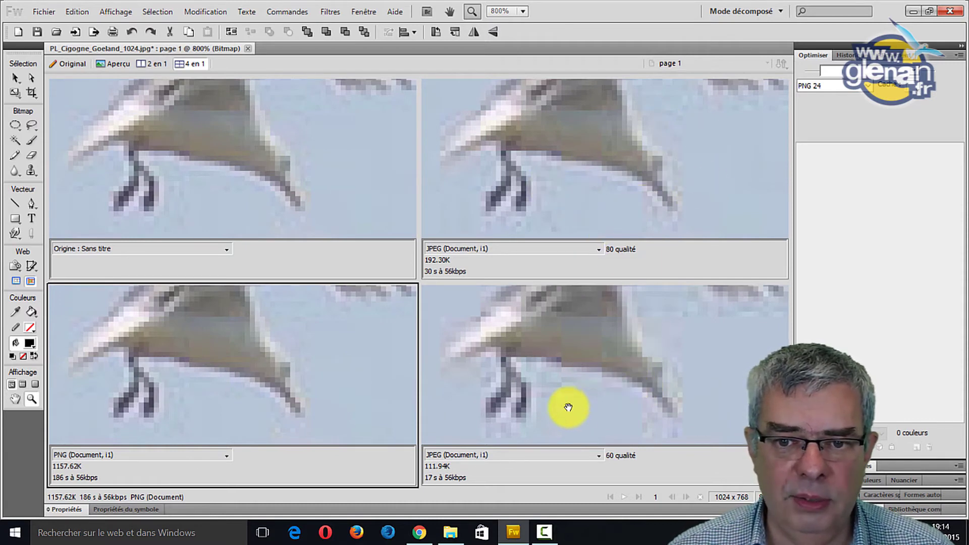
double_click(14, 400)
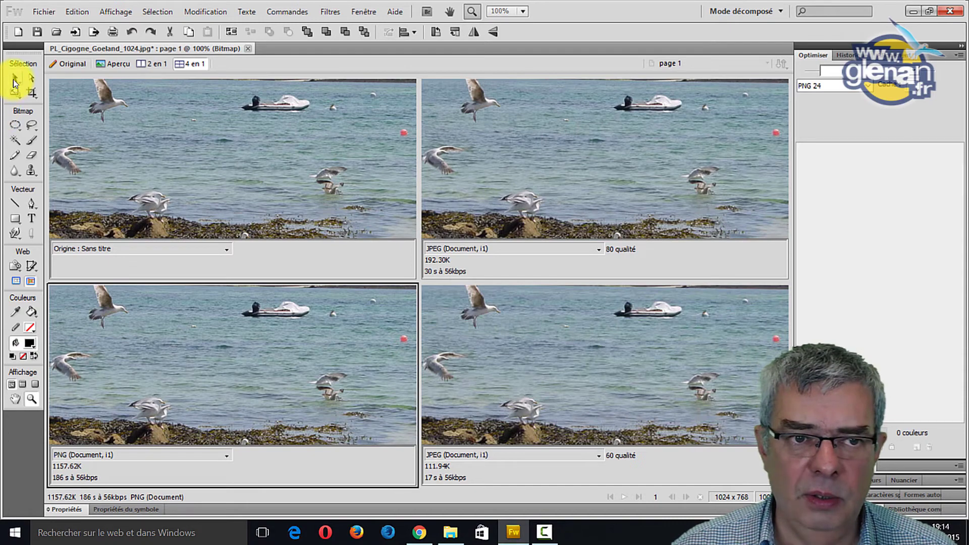
click(15, 399)
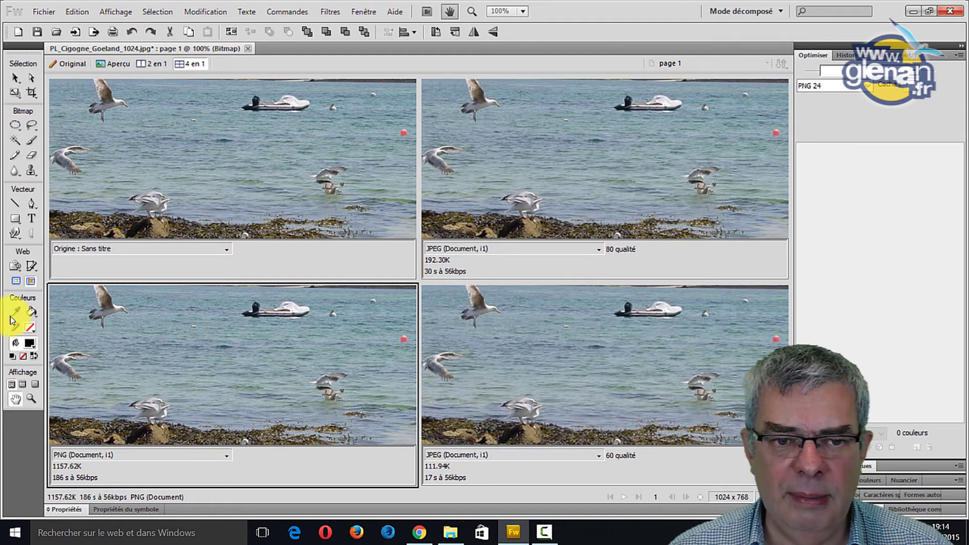
drag(268, 359, 264, 411)
drag(264, 373, 282, 411)
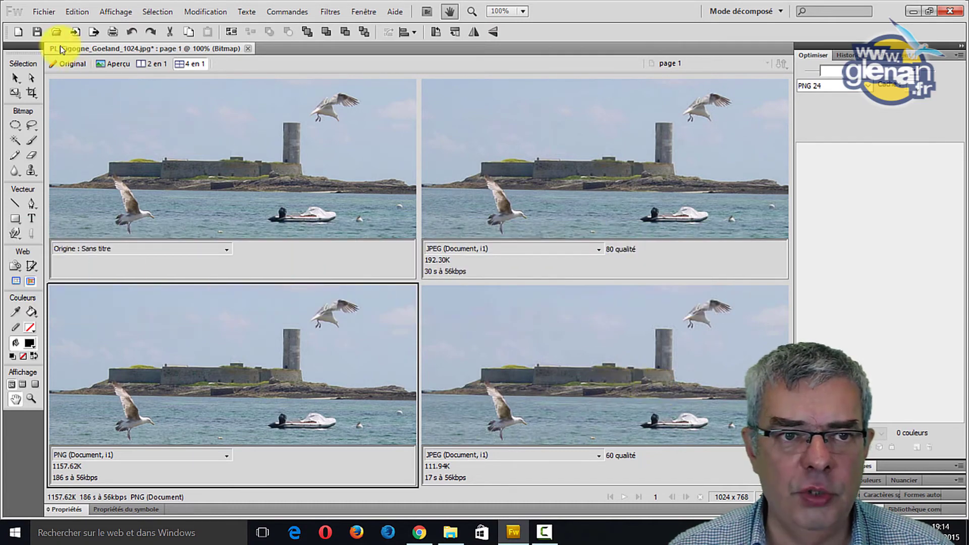
Open PL_Goeland_Penfret_1024.jpg from the fond-ecran-glenan folder and display its export preview
click(56, 31)
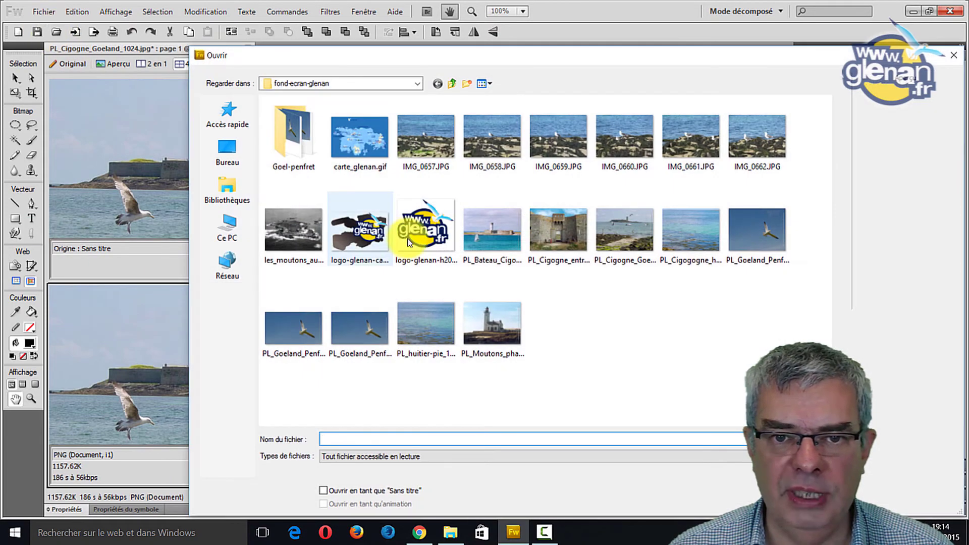
double_click(750, 228)
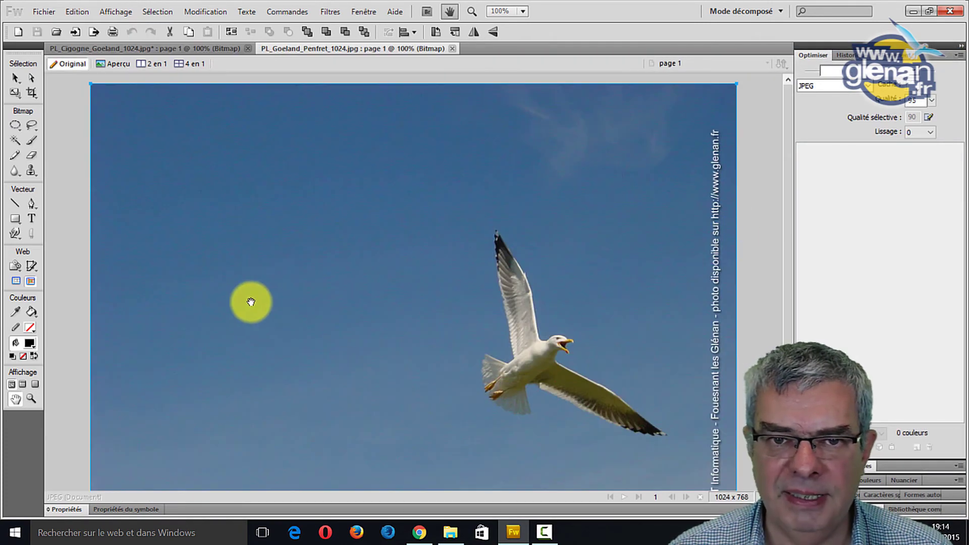
click(192, 64)
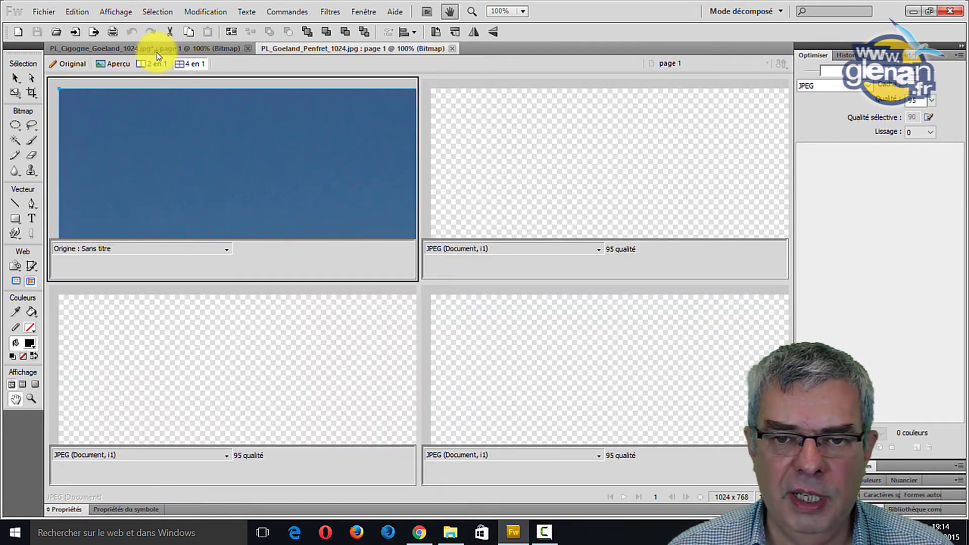
click(120, 65)
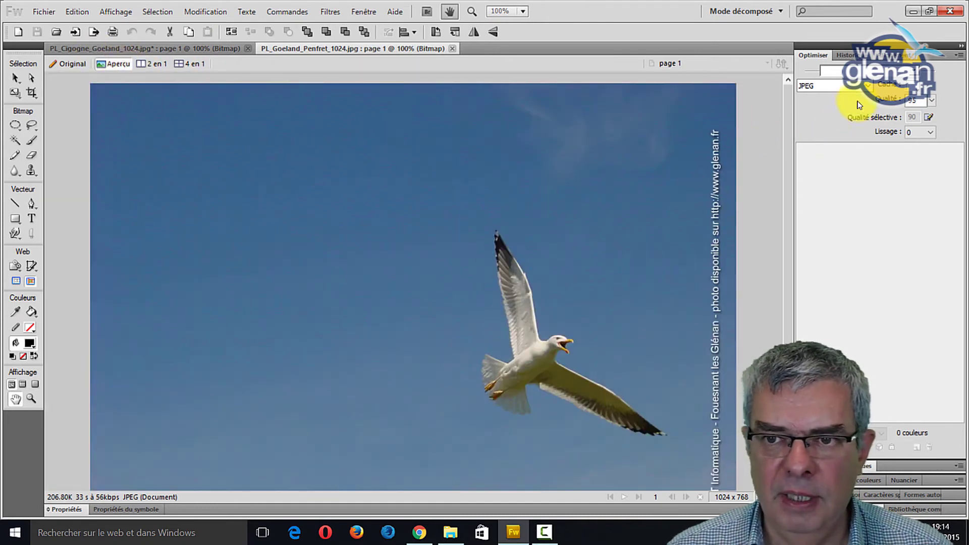
Set the flying gull photo's JPEG quality to 80 and compare its file size with the fort photo's previews
click(933, 99)
drag(932, 109, 934, 117)
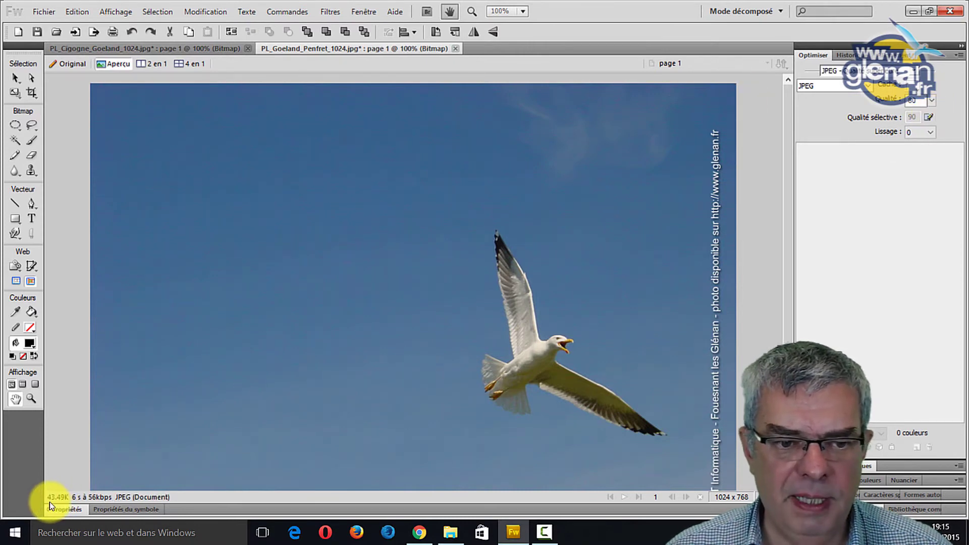
click(162, 48)
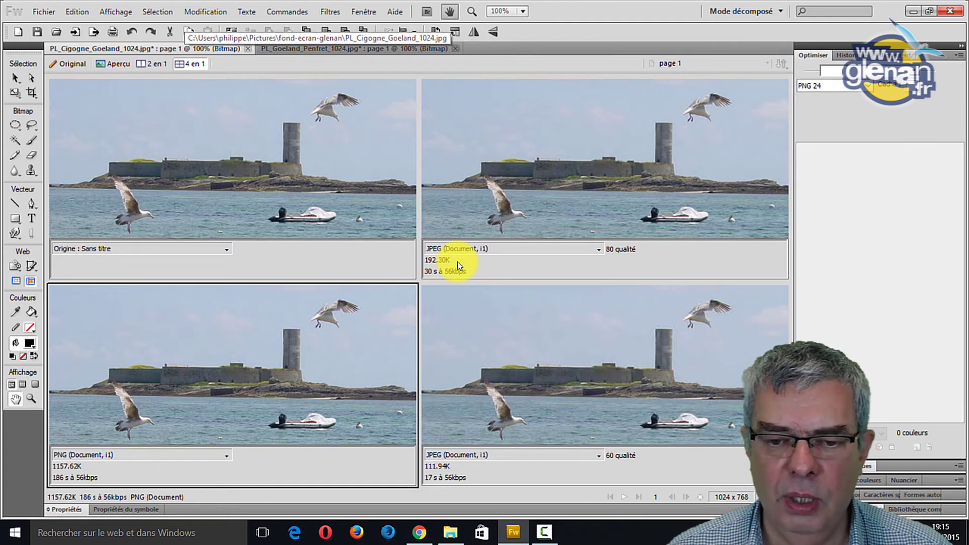
click(316, 49)
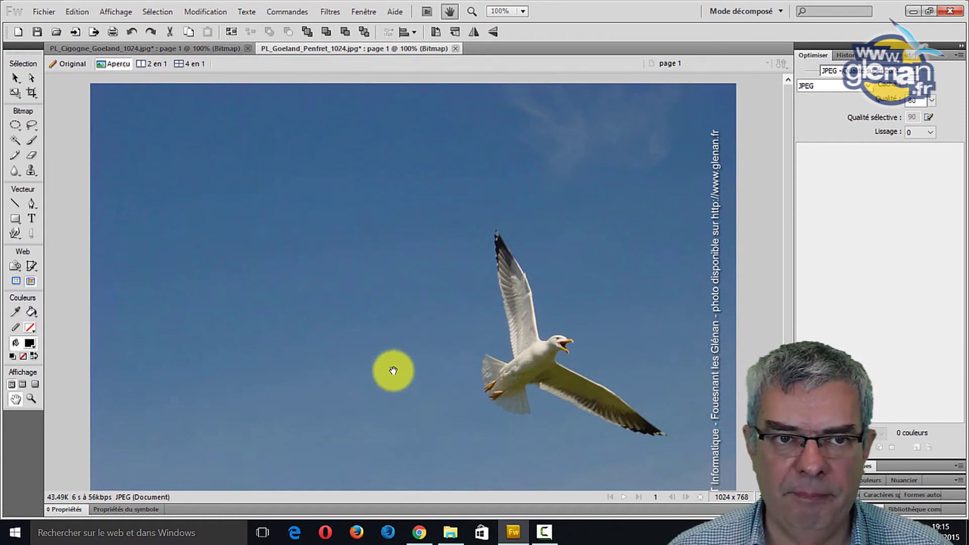
Open the logo goeland_glenan_GIF.gif from the media folder inside Images
click(54, 33)
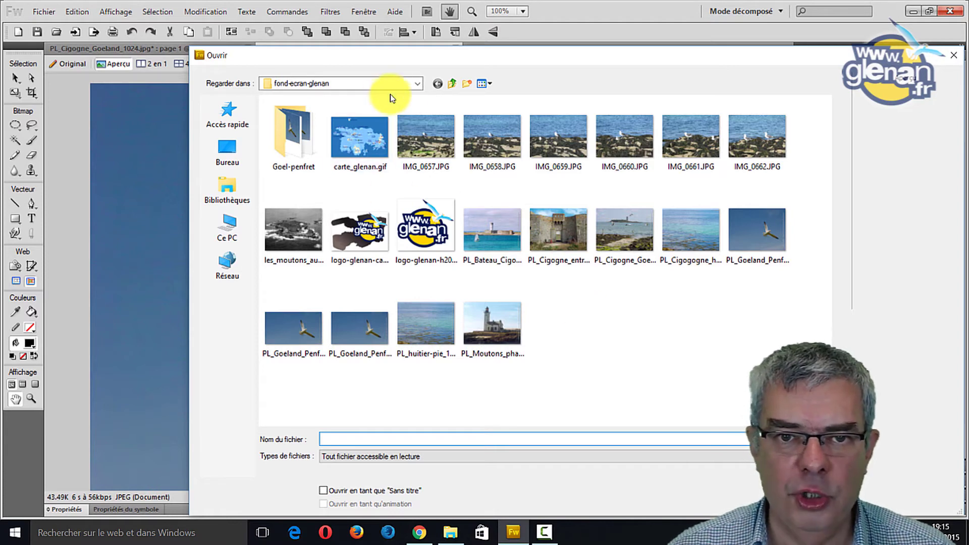
click(452, 84)
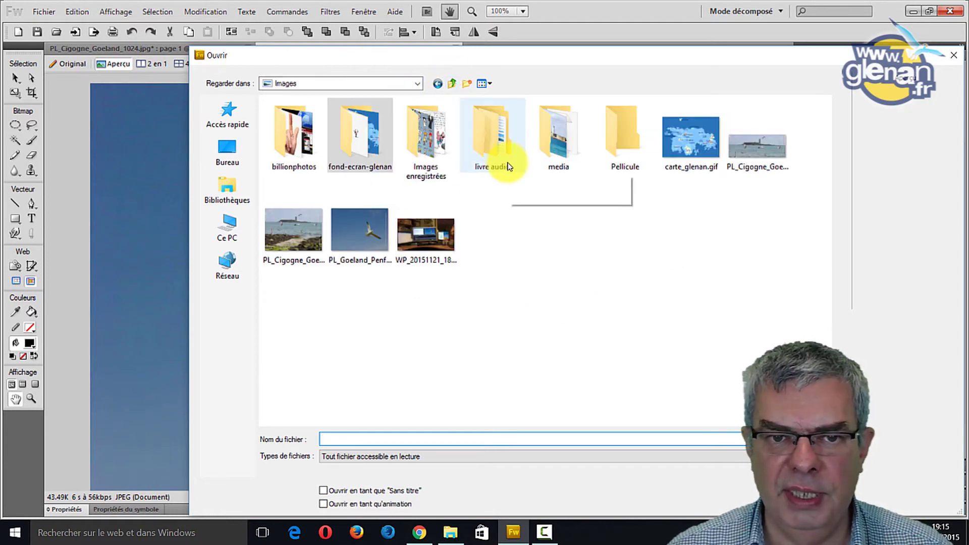
double_click(563, 135)
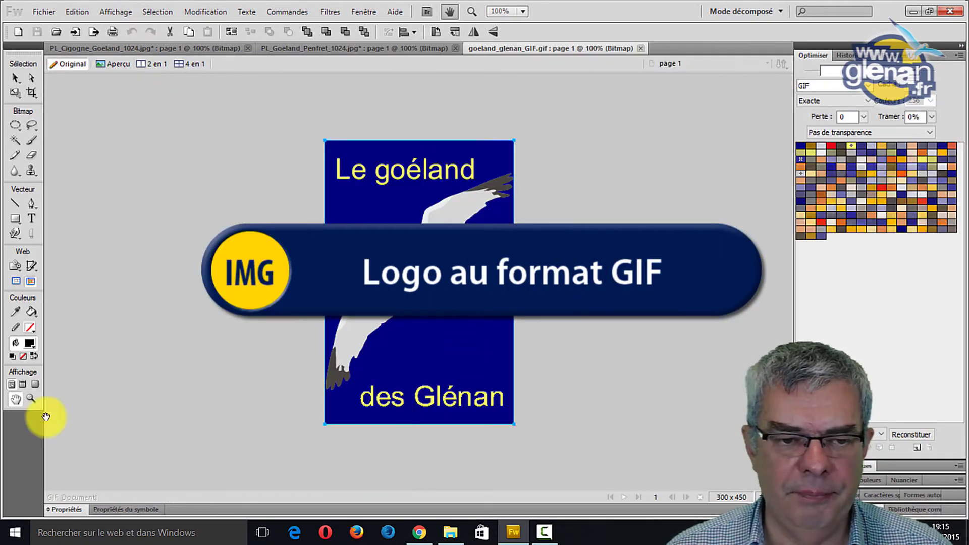
Examine the edges of the "des Glénan" lettering at up to 600%, and return to 100%
click(32, 398)
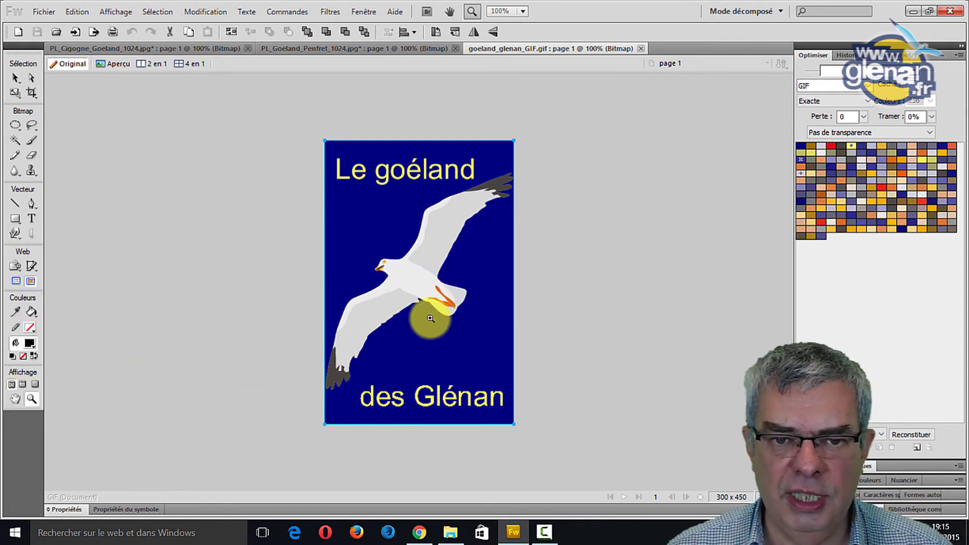
click(423, 399)
click(329, 350)
click(411, 417)
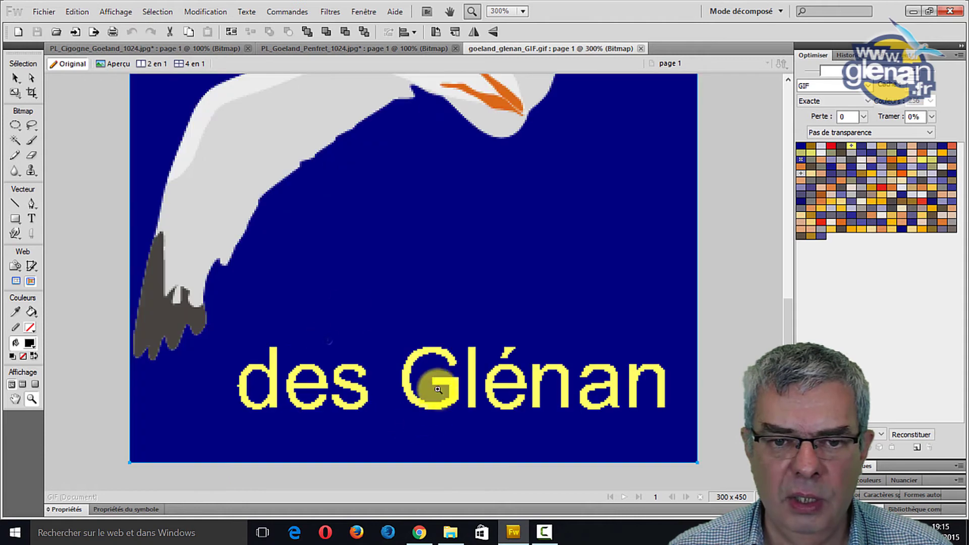
click(437, 389)
click(333, 284)
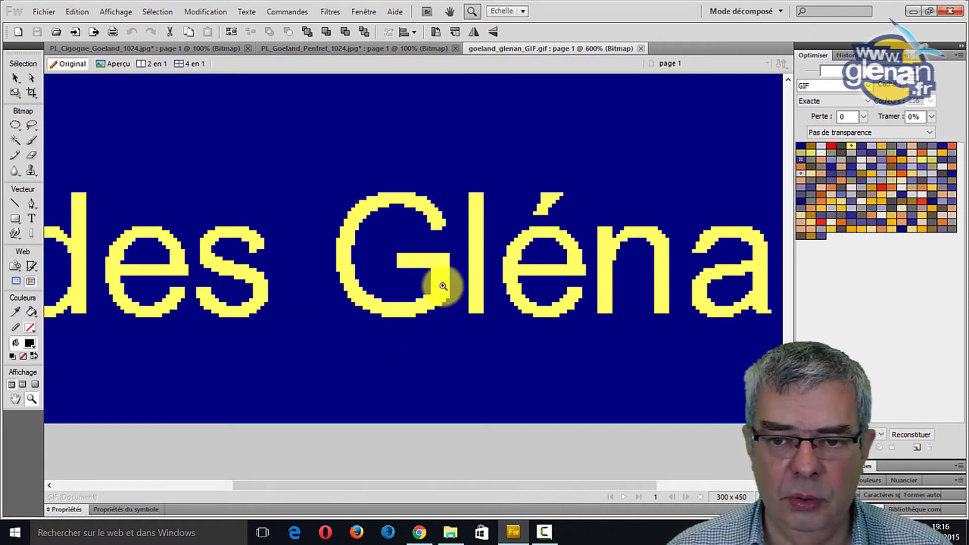
double_click(16, 399)
double_click(30, 399)
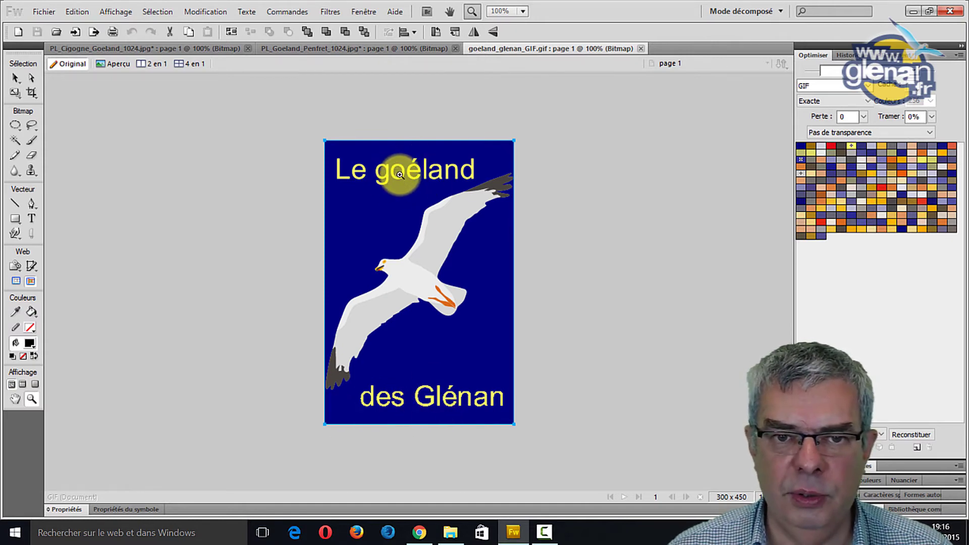
Examine the edge pixels of the "Le goéland" lettering at up to 1600%, and fit the whole logo in view
click(321, 142)
click(390, 135)
click(311, 123)
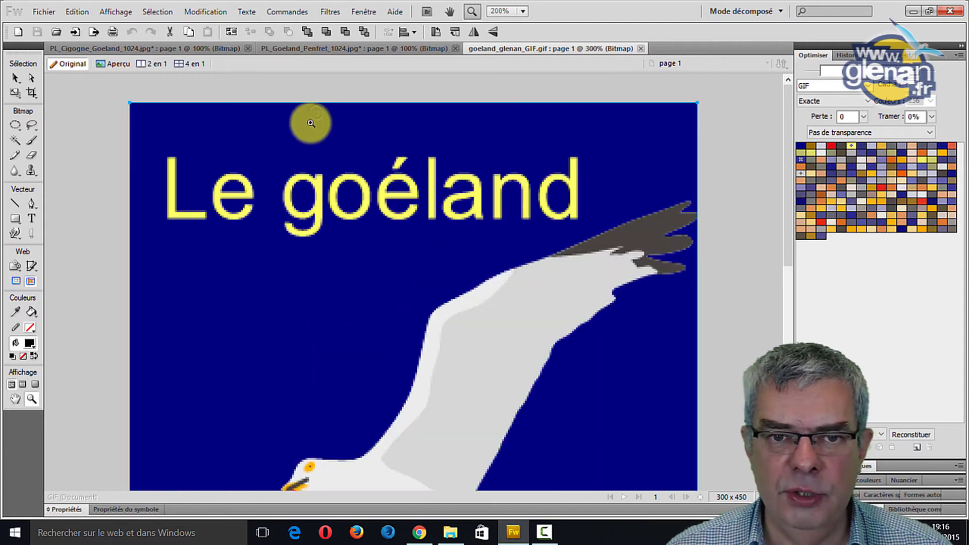
click(407, 197)
click(389, 238)
click(415, 273)
click(438, 286)
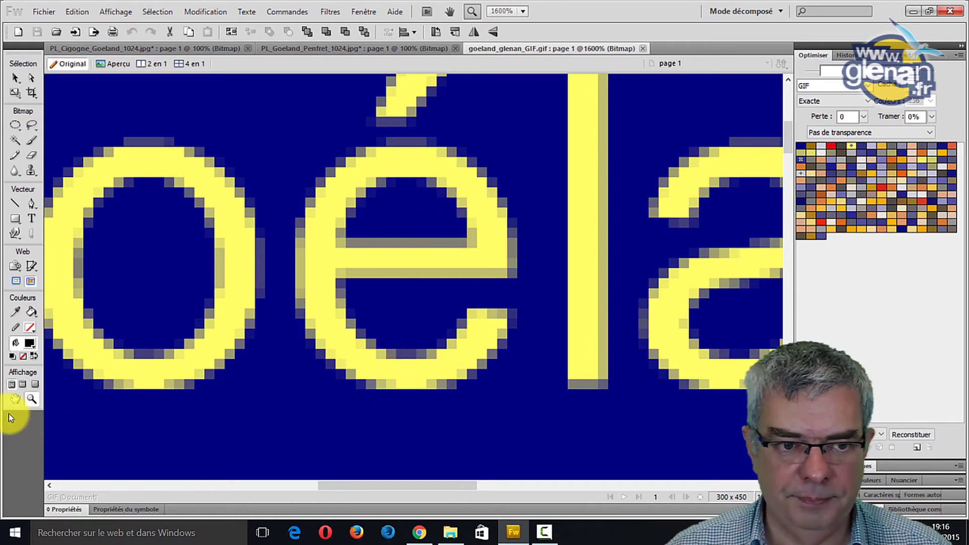
double_click(14, 401)
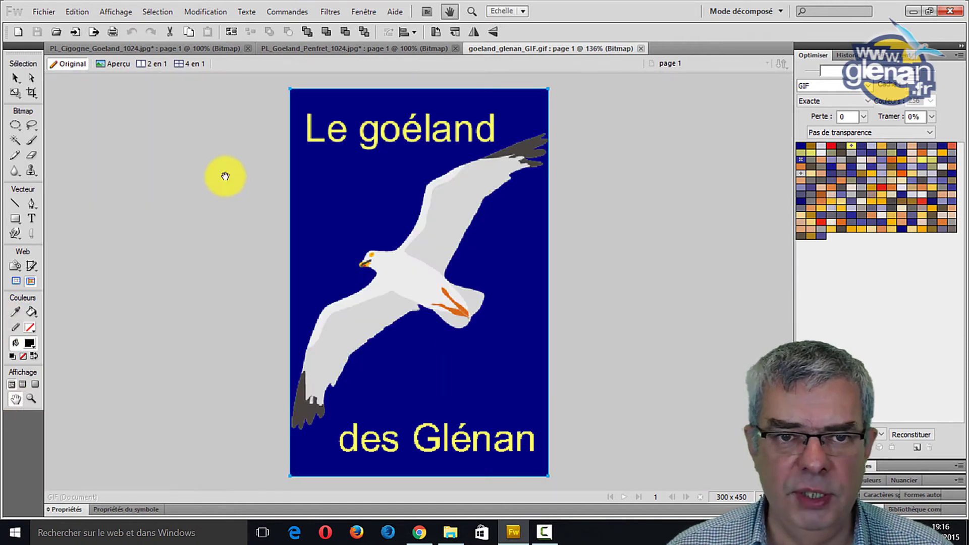
Show the logo in four side-by-side previews, make the first GIF preview active, and fit the whole logo in each
click(187, 63)
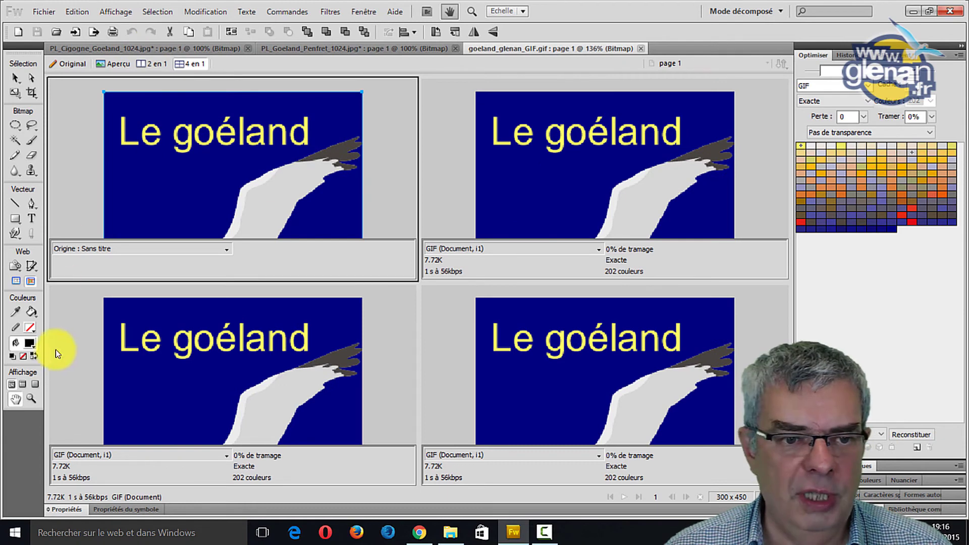
click(550, 208)
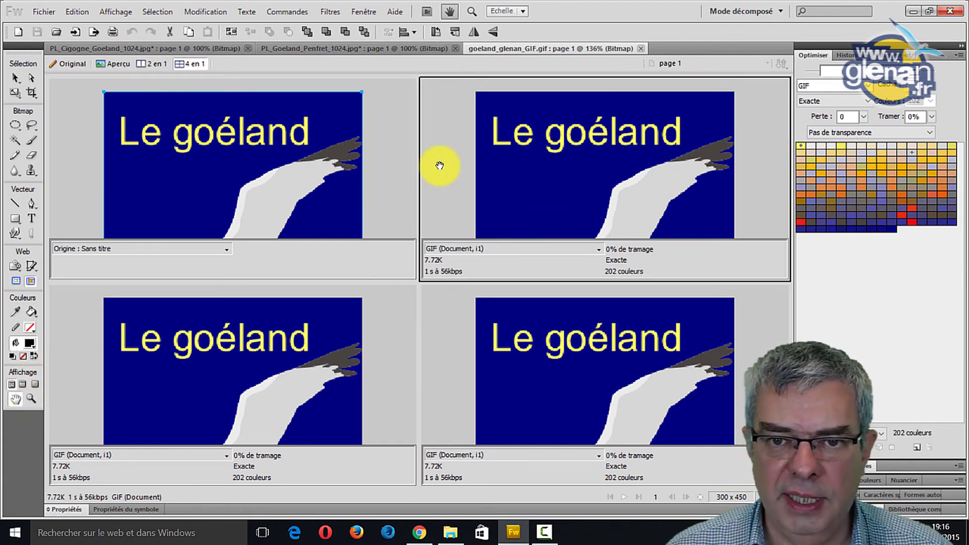
drag(552, 206, 559, 176)
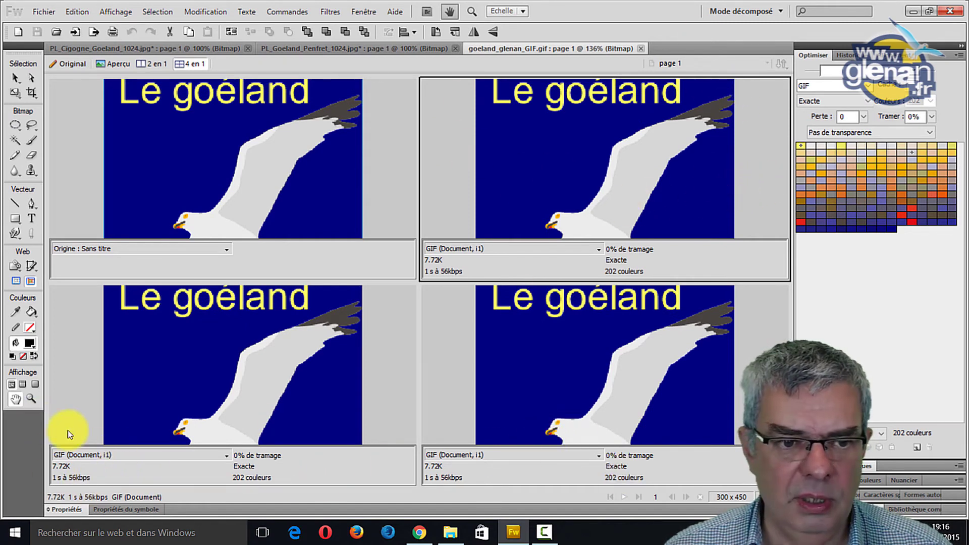
key(ctrl+0)
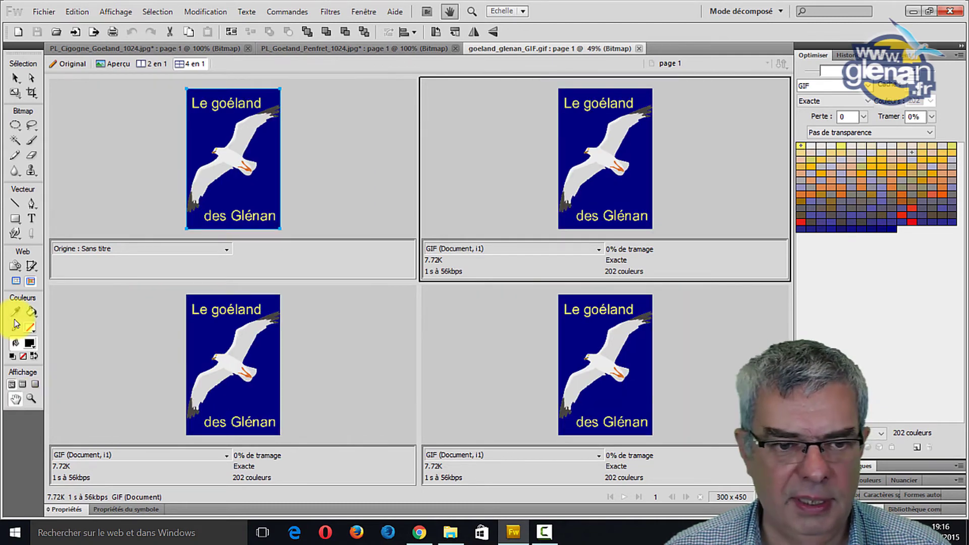
Inspect the gull in the GIF previews at 150%, and return to the title and head at 100%
double_click(30, 400)
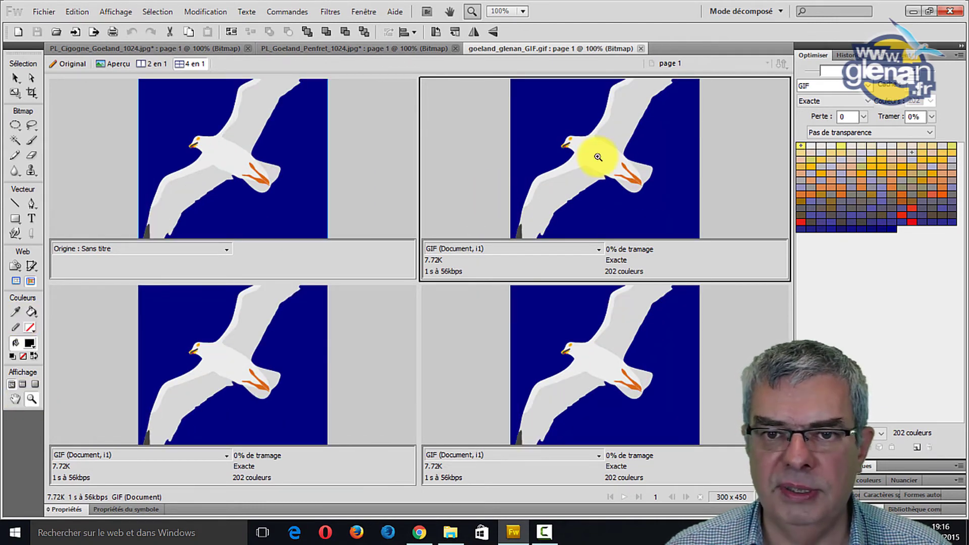
click(595, 191)
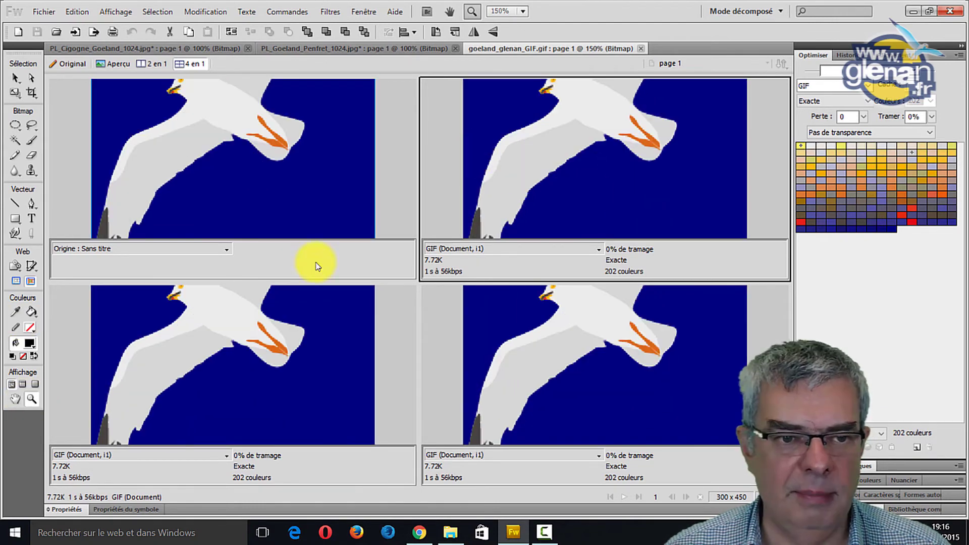
click(15, 397)
drag(656, 130, 648, 181)
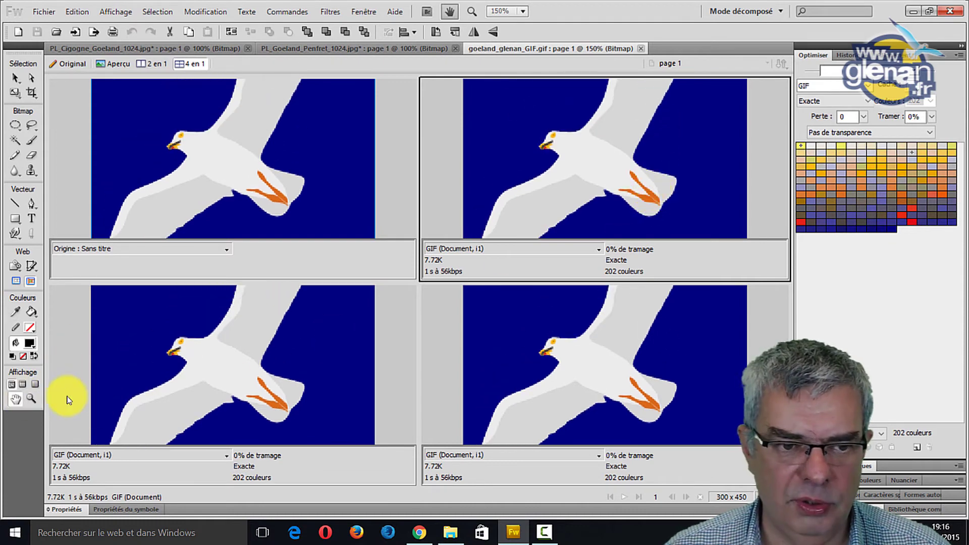
alt+click(632, 206)
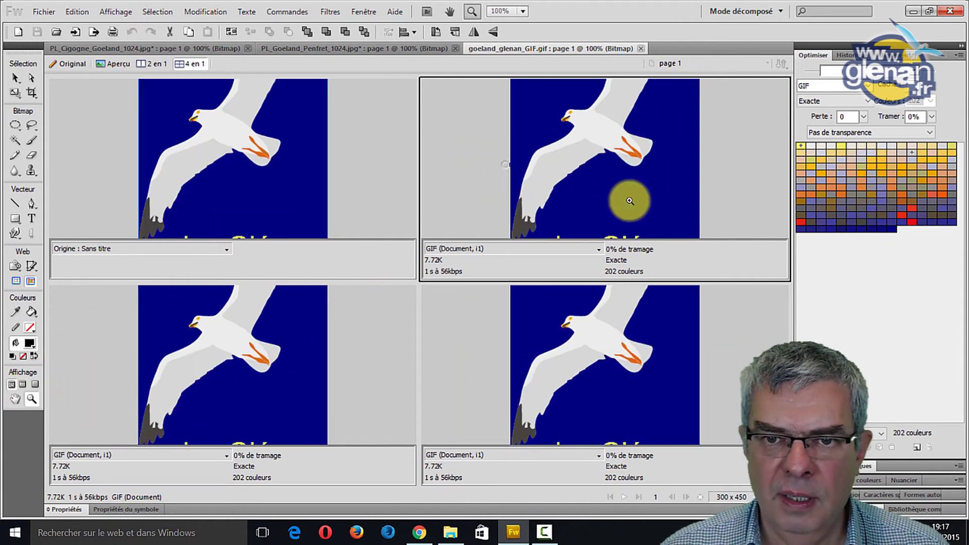
click(15, 399)
drag(620, 173, 620, 224)
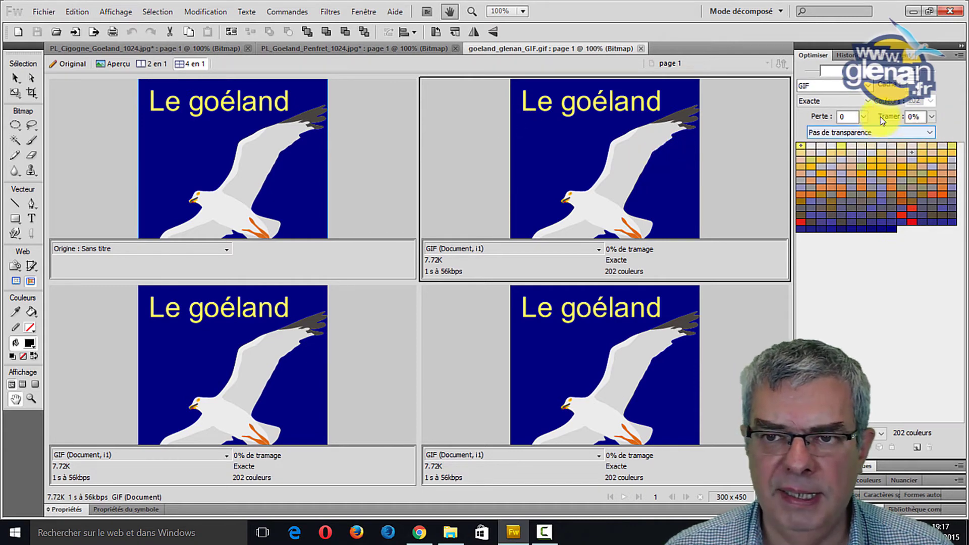
Set the active GIF preview to the Adaptative palette with 16 colours
click(872, 89)
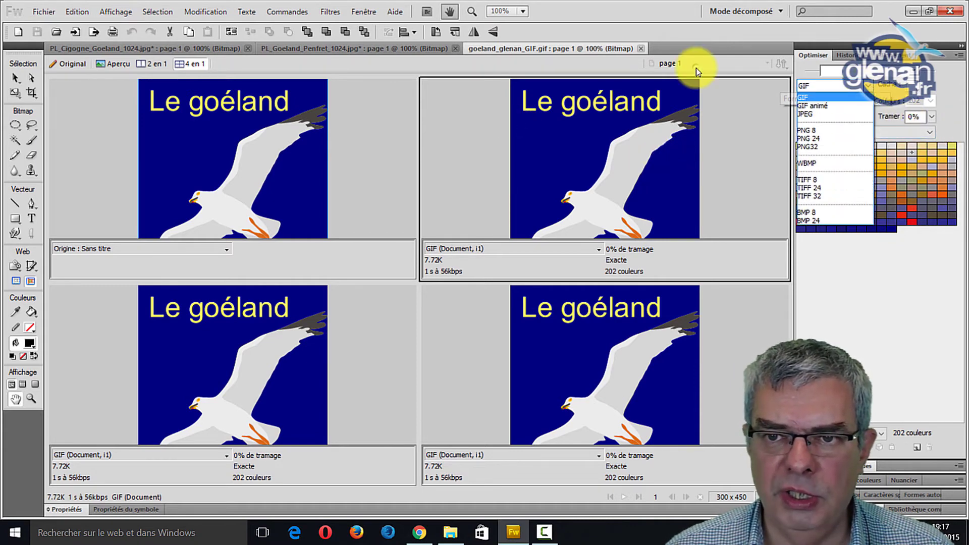
click(695, 67)
click(872, 102)
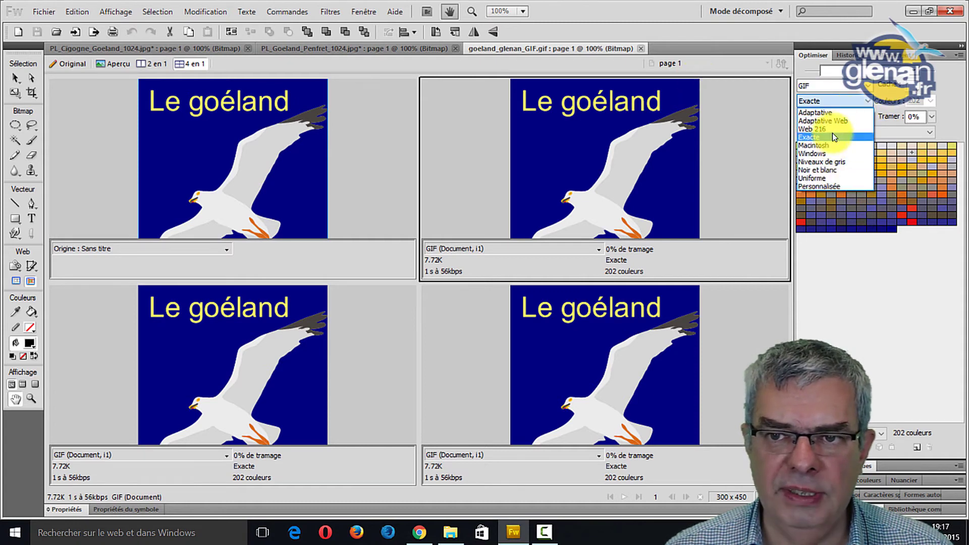
click(671, 91)
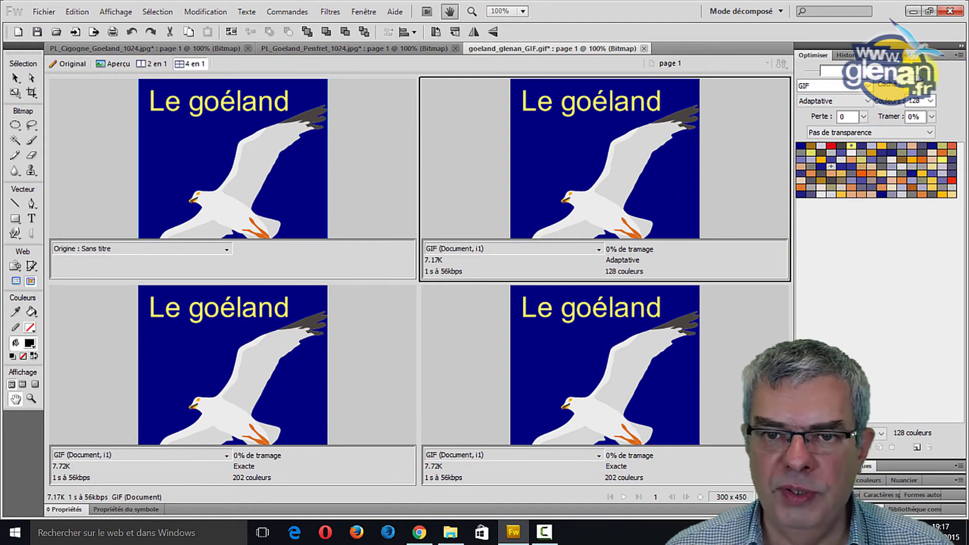
click(930, 101)
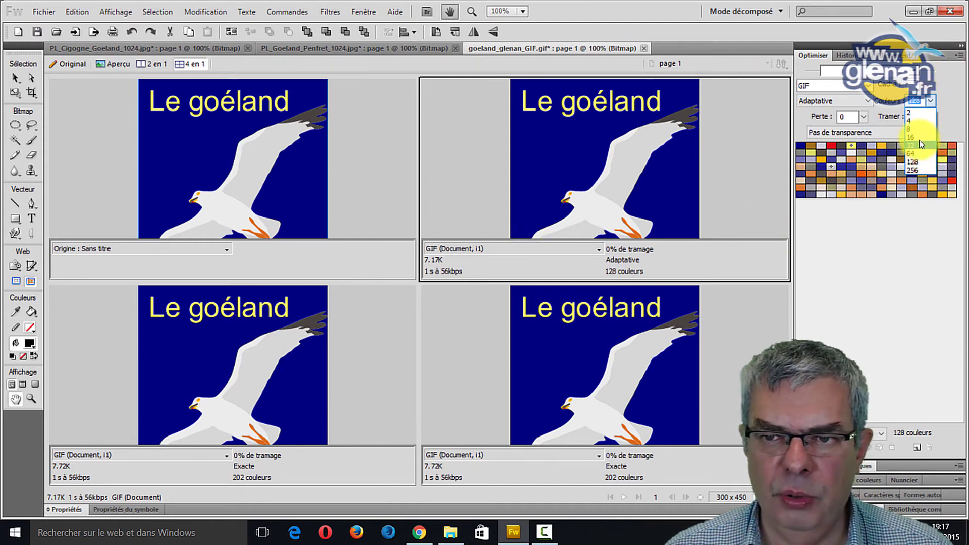
click(920, 139)
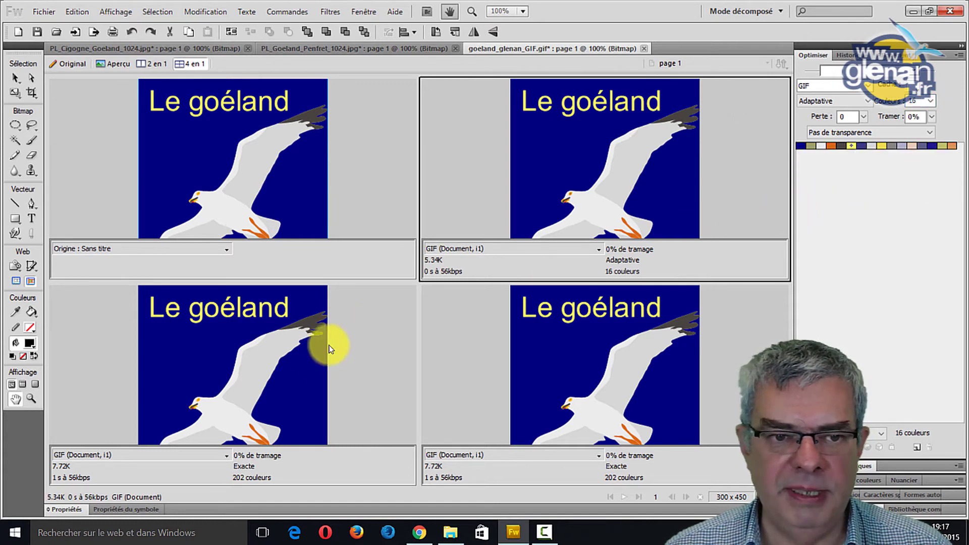
Compare the gull's eye and beak across the previews at 600%, and set the active GIF preview to 32 colours
click(576, 187)
click(558, 151)
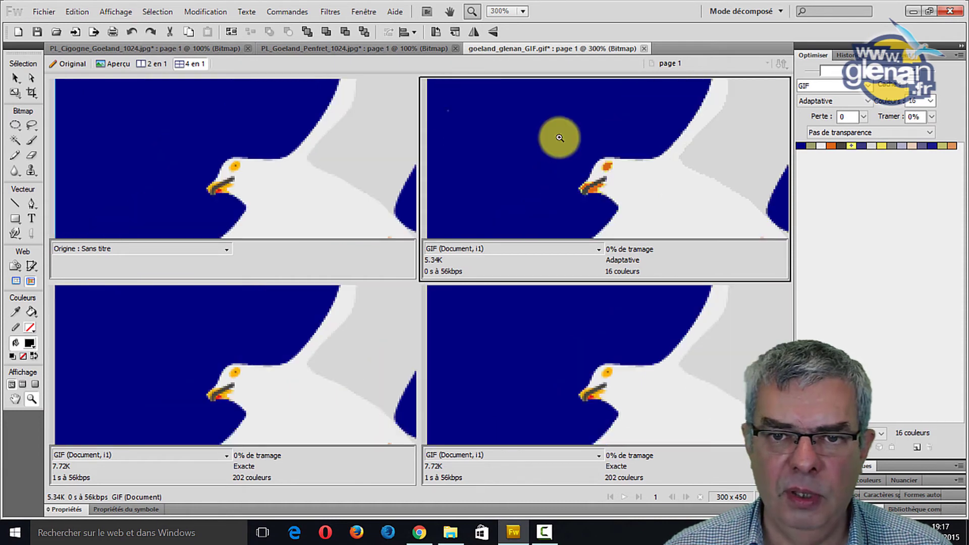
click(480, 134)
click(508, 143)
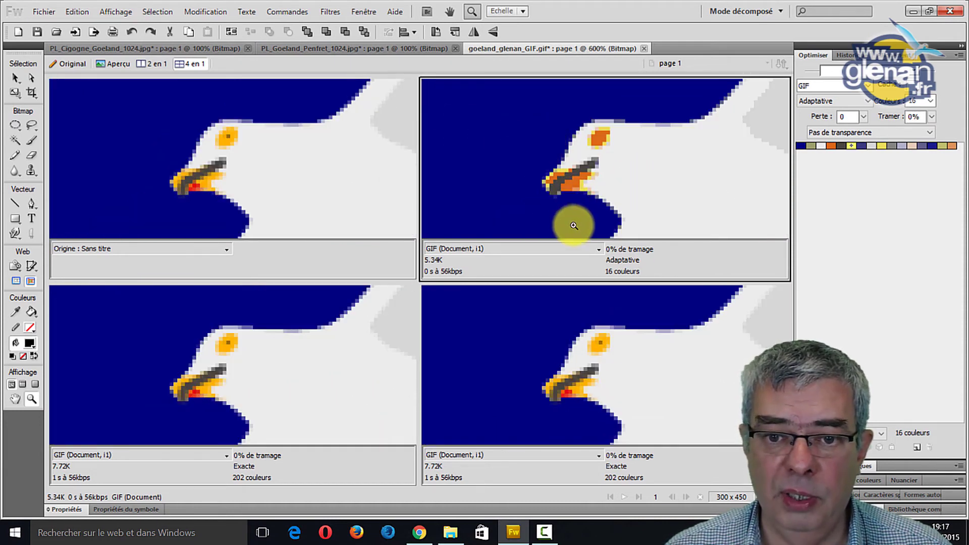
click(932, 101)
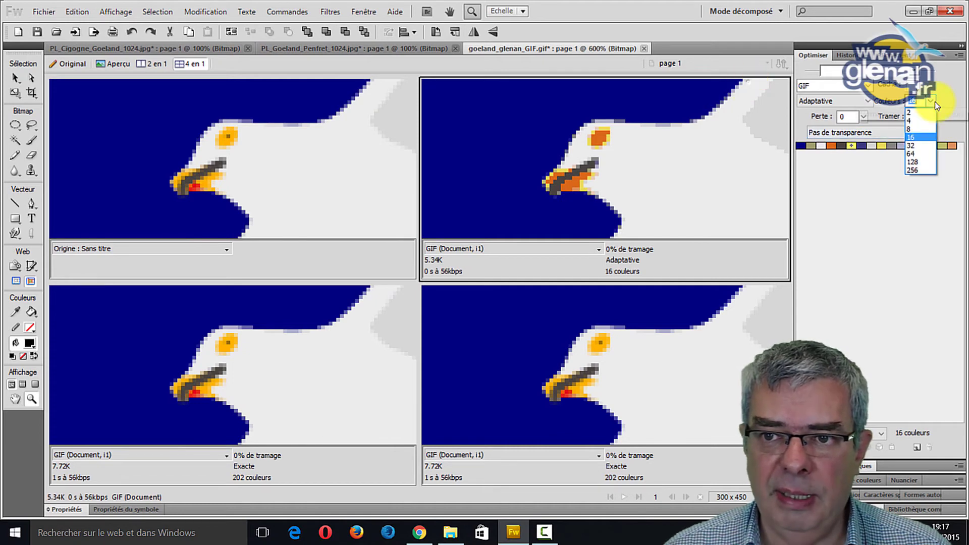
click(922, 145)
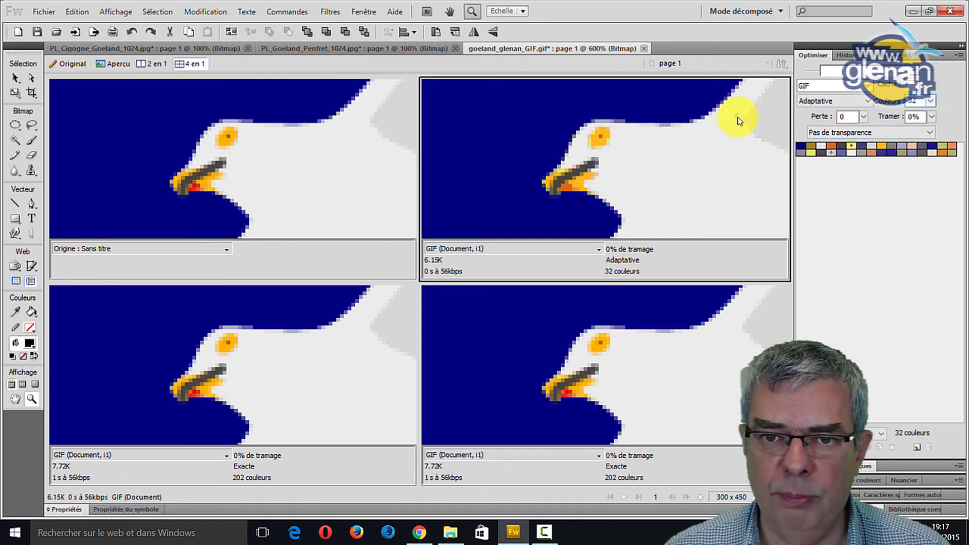
Set the active GIF preview to 64 colours and return to the logo's title and head at 100%
click(935, 100)
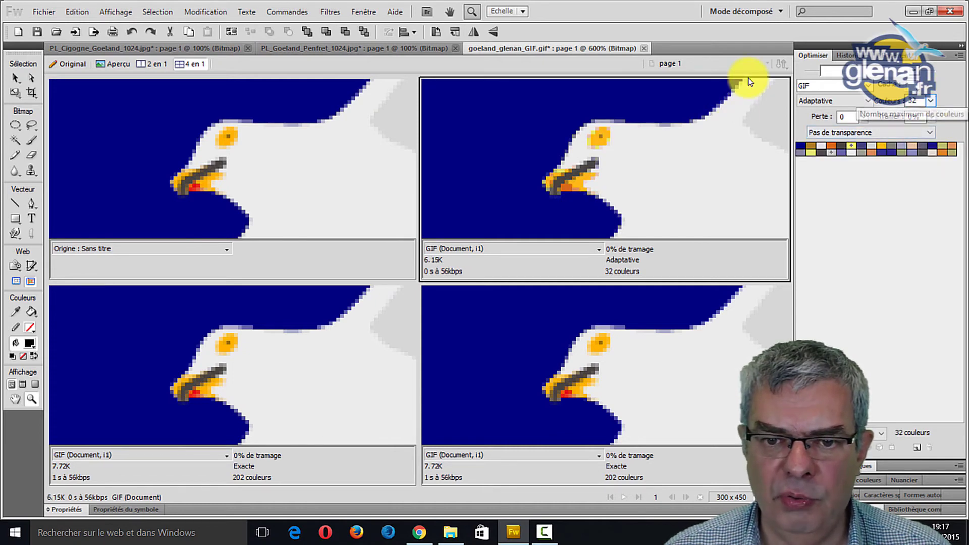
click(734, 126)
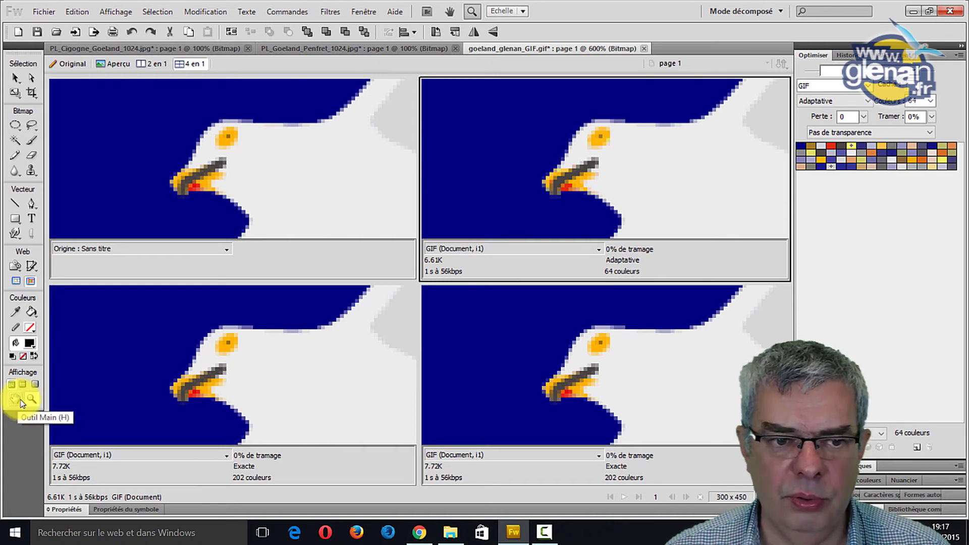
key(ctrl+1)
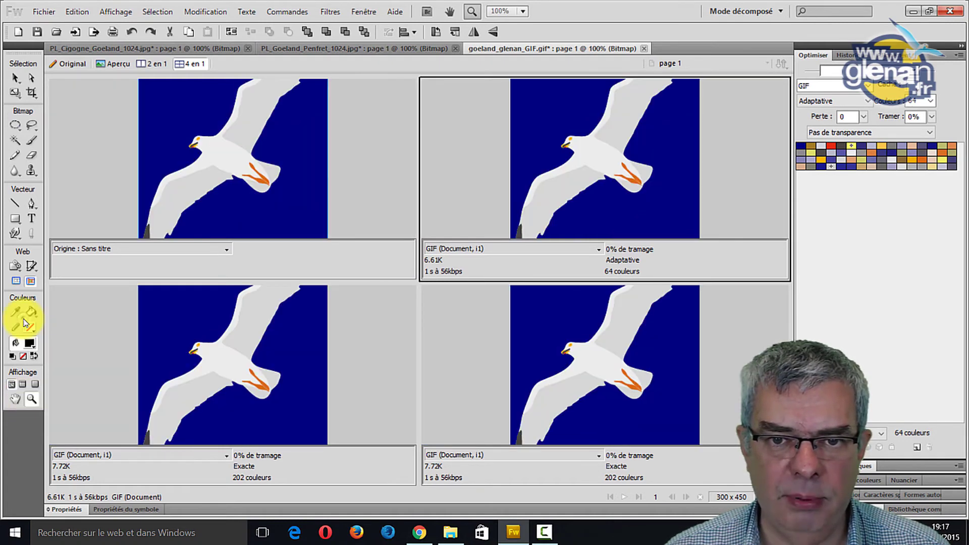
click(14, 402)
drag(559, 145, 545, 188)
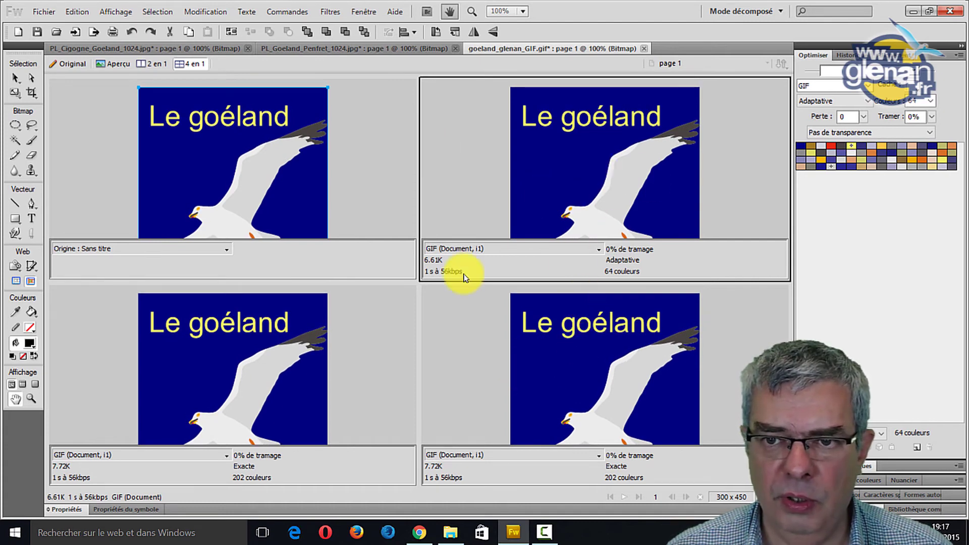
Make the GIF preview below the 64-colour one active and change its format to JPEG
click(578, 341)
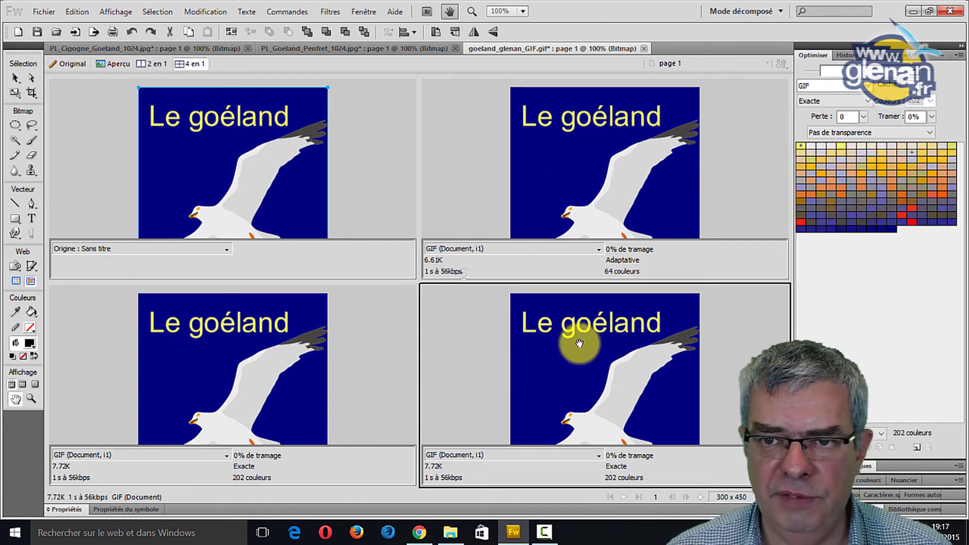
click(866, 86)
click(840, 113)
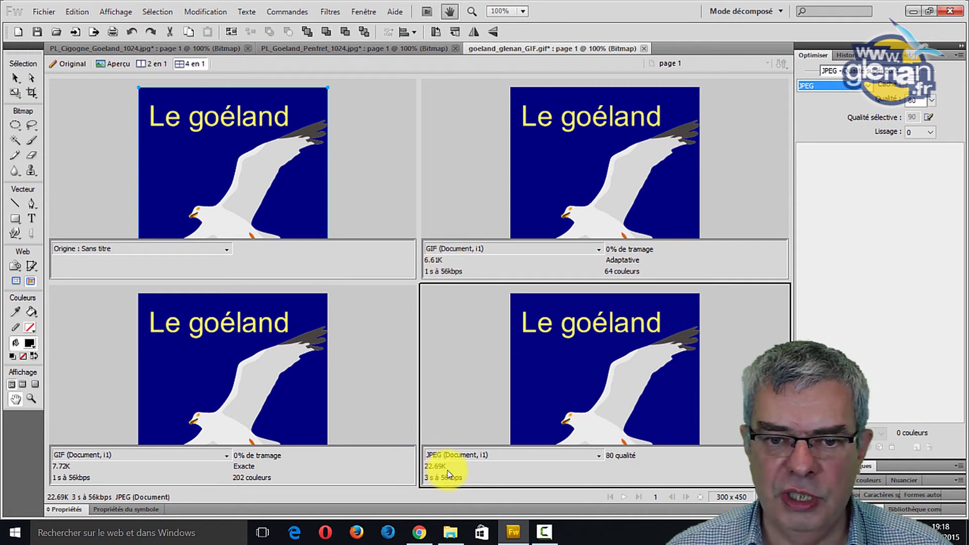
click(621, 348)
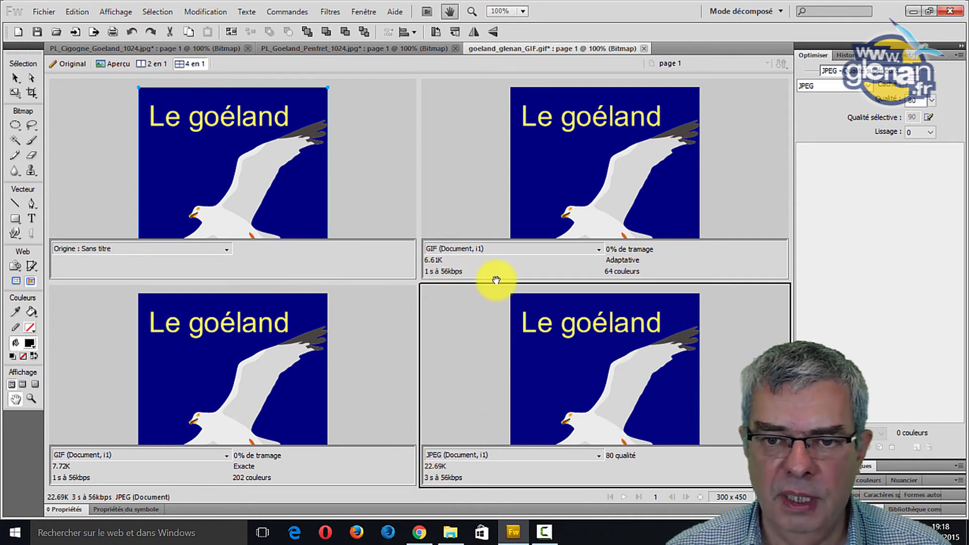
Lower the JPEG preview's quality to 31 and further to 29 to bring its file size near the GIF's
click(934, 102)
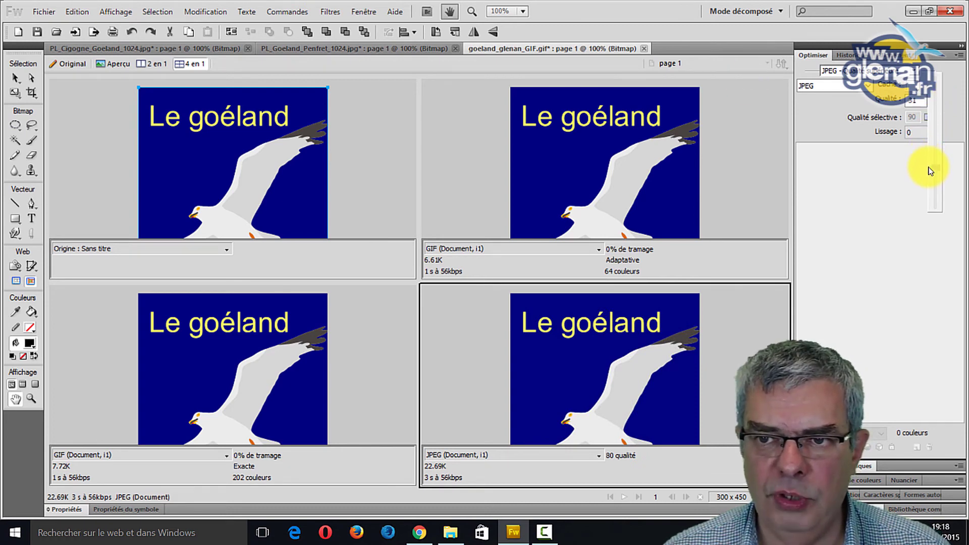
click(742, 135)
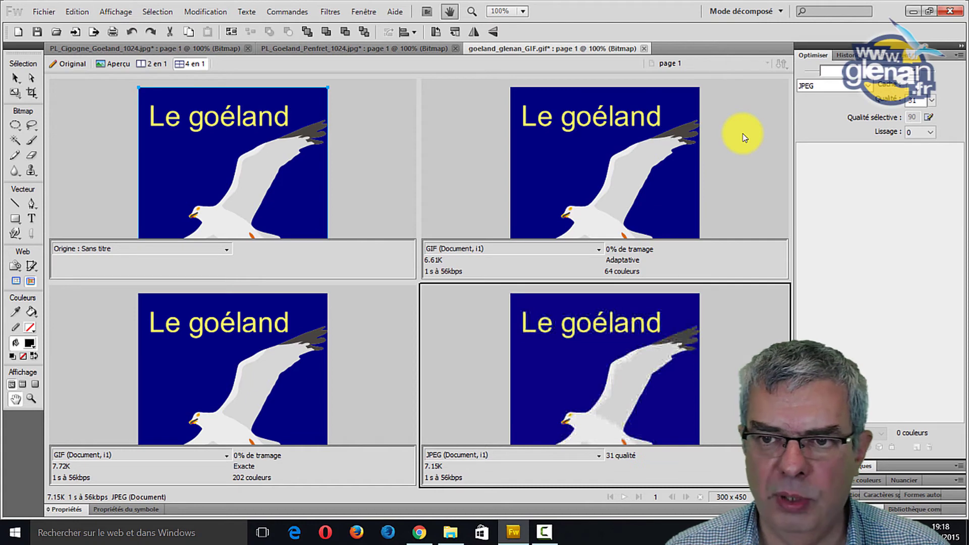
click(932, 103)
drag(932, 103, 932, 107)
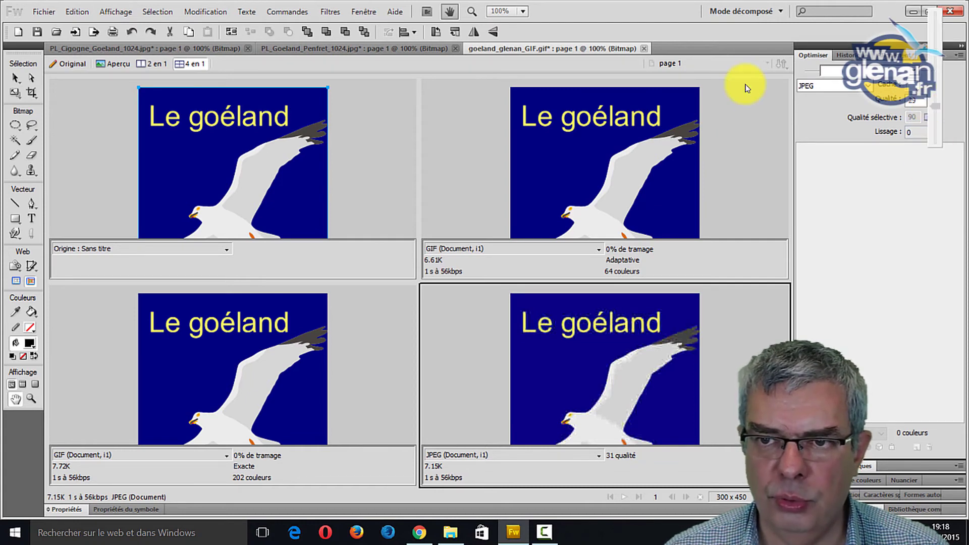
click(746, 85)
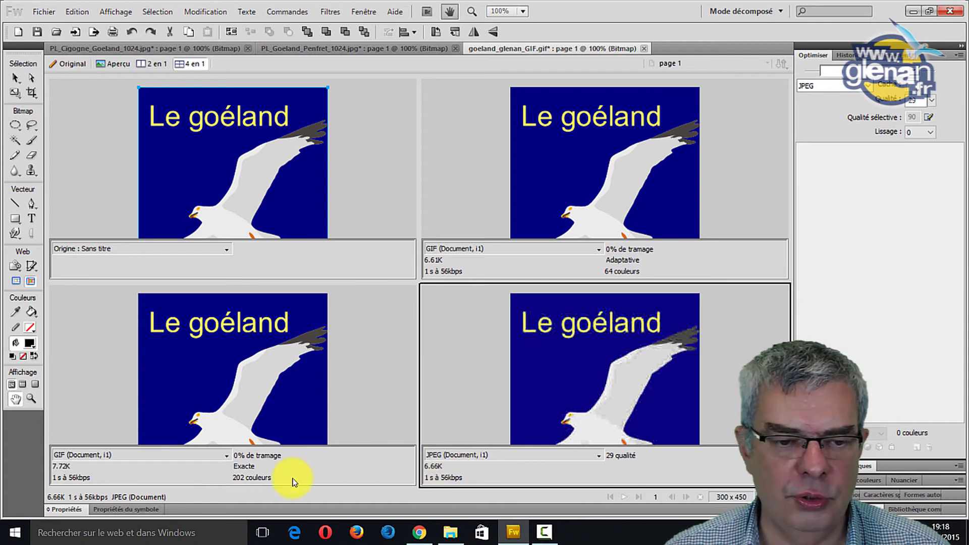
Compare the wing and title in the JPEG and GIF previews at up to 200%, and return to 100%
click(32, 398)
click(649, 385)
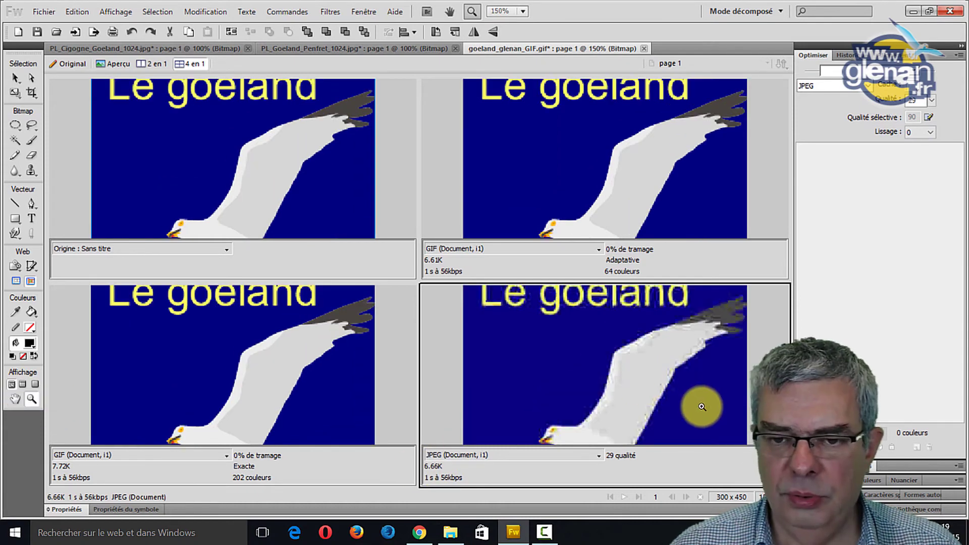
click(656, 386)
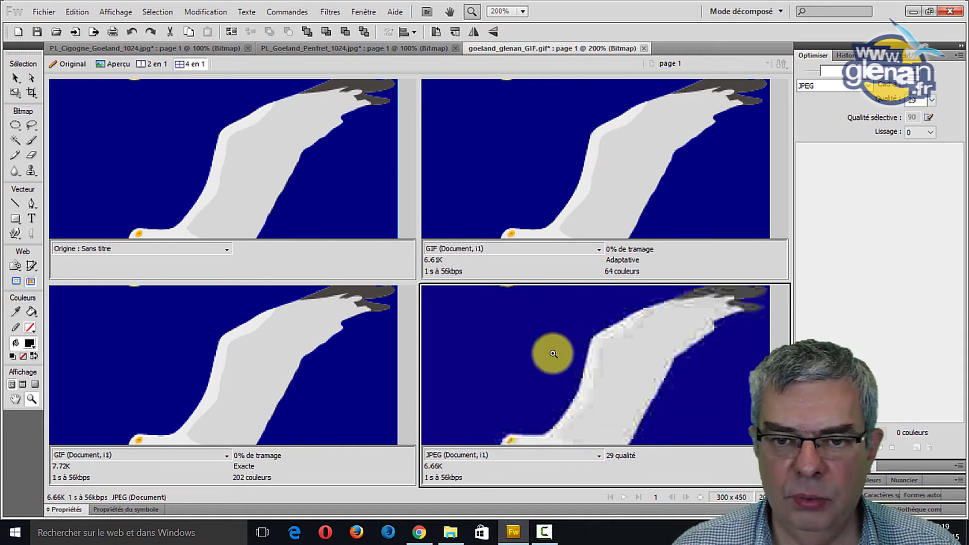
click(15, 401)
drag(513, 372, 547, 389)
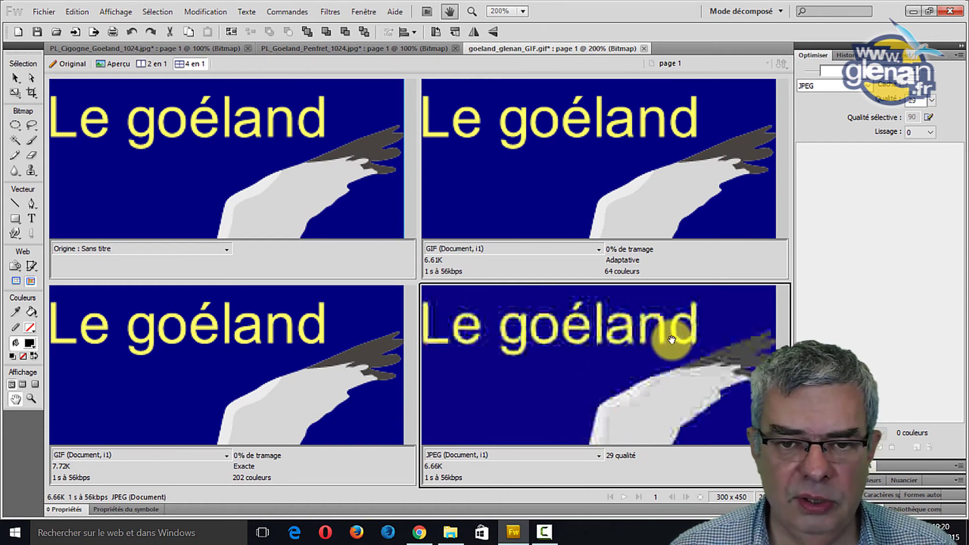
double_click(31, 400)
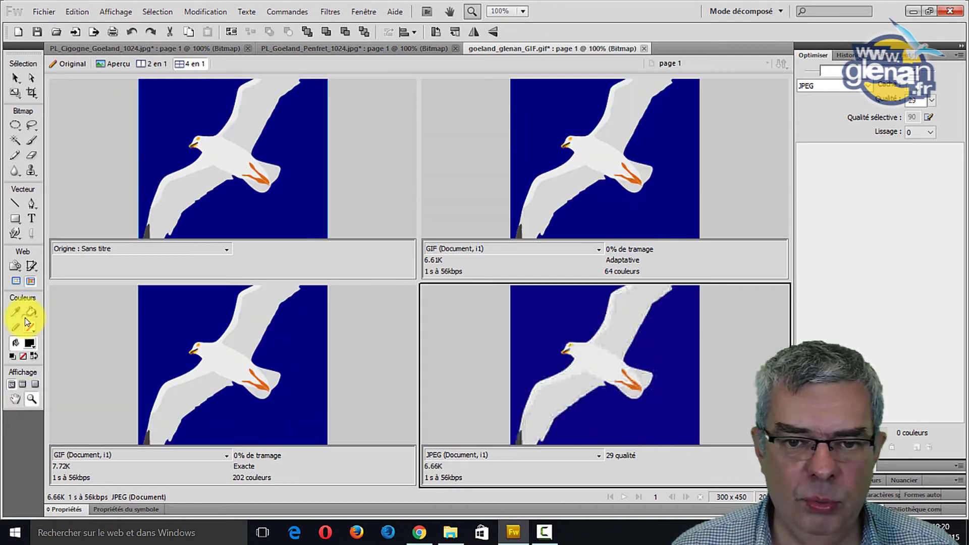
click(15, 399)
drag(530, 346, 547, 389)
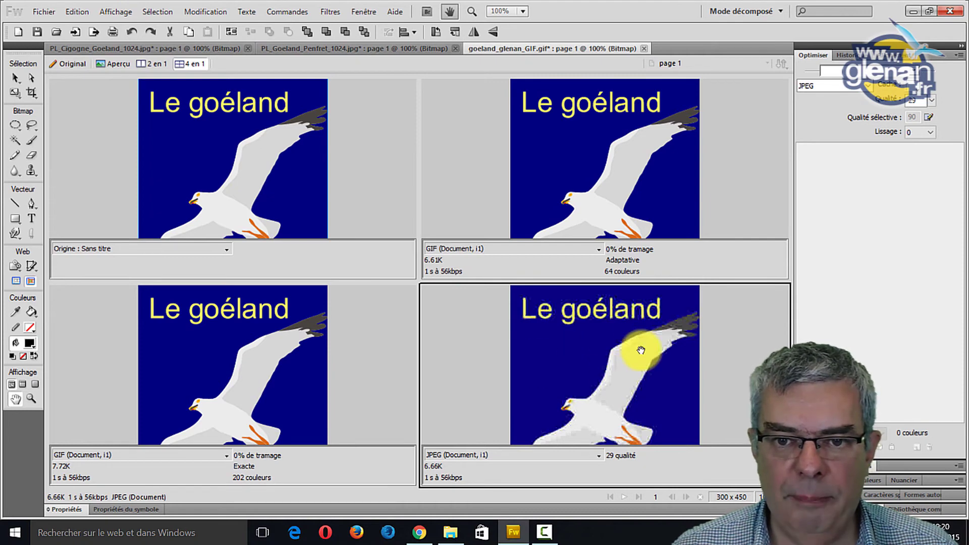
Make the remaining Exacte-palette GIF preview active and change its format to PNG 8
click(169, 287)
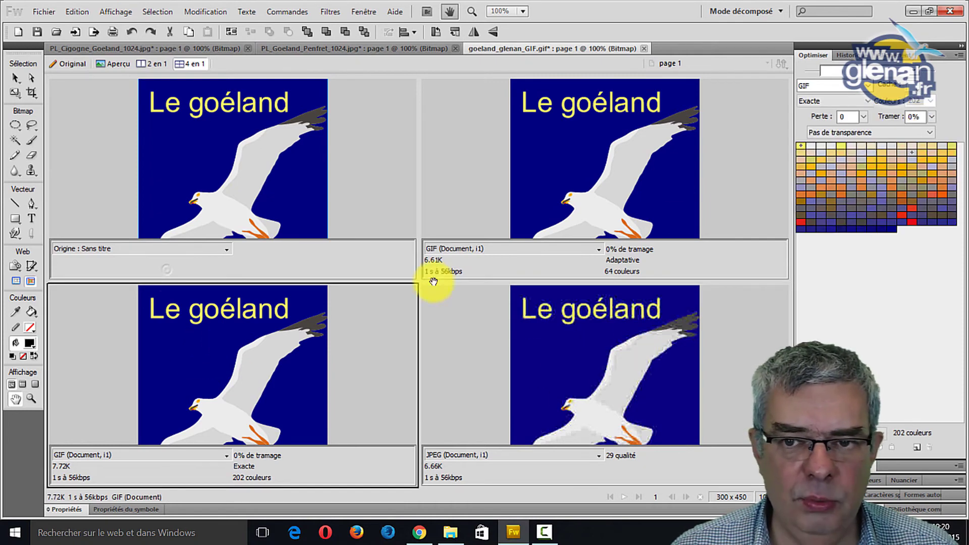
click(868, 85)
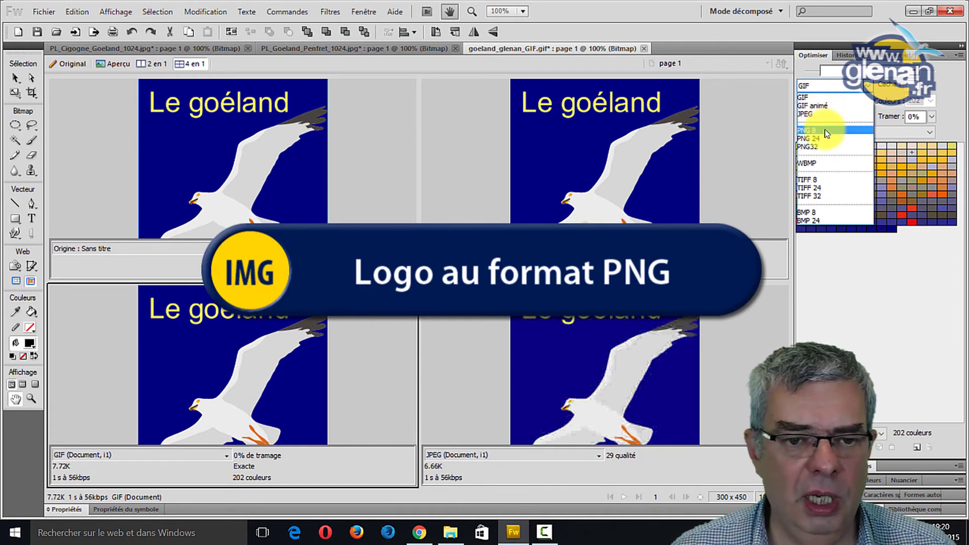
click(824, 130)
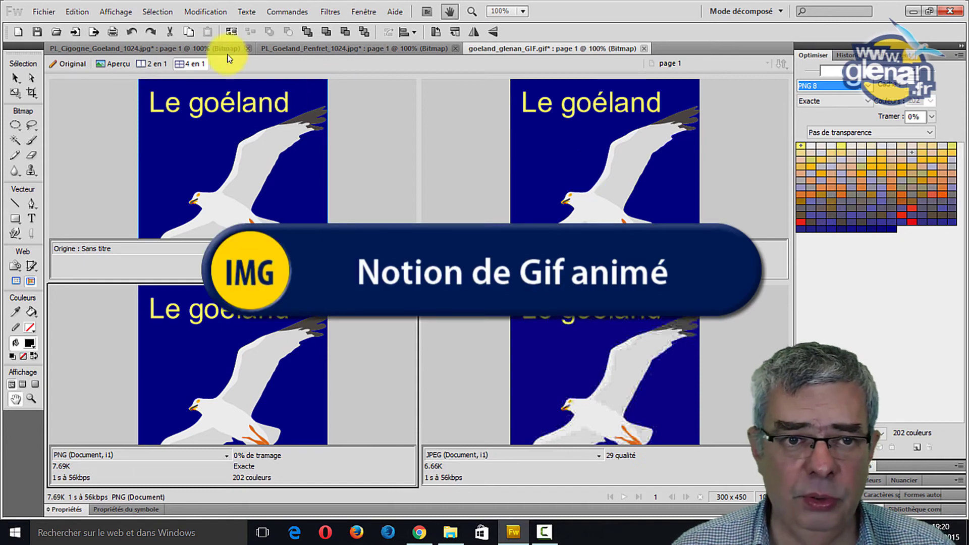
Open goeland_vol_anim.gif, go through its frames one by one and play the animation
click(55, 32)
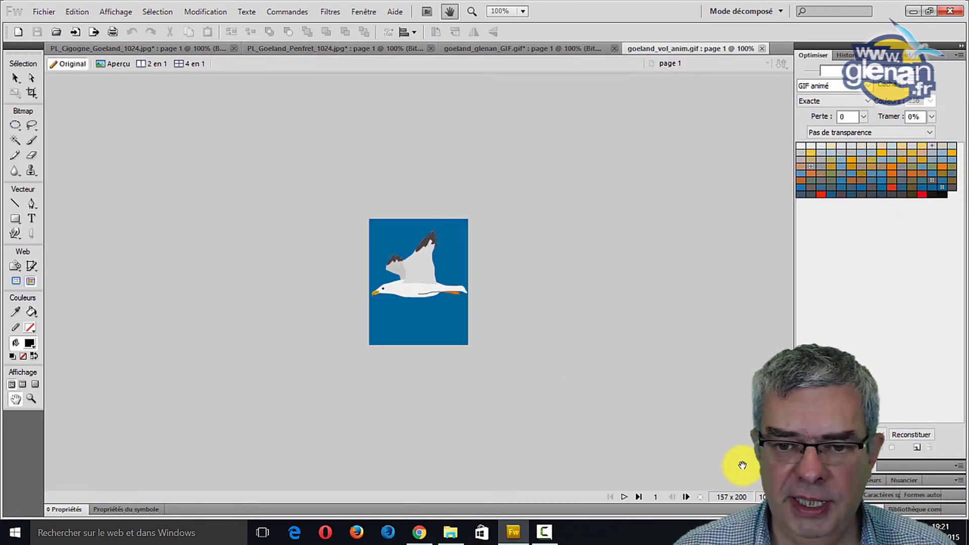
double_click(686, 496)
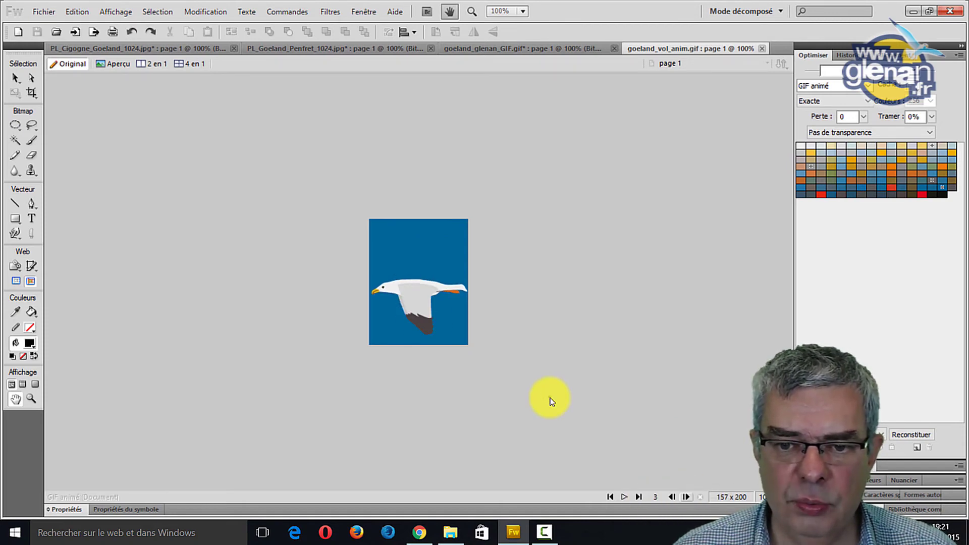
click(687, 497)
click(686, 496)
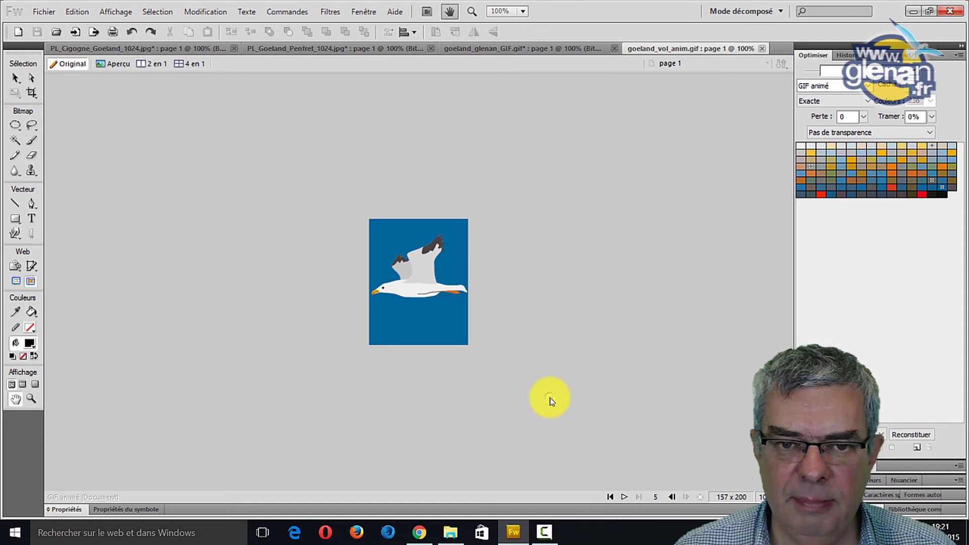
click(624, 497)
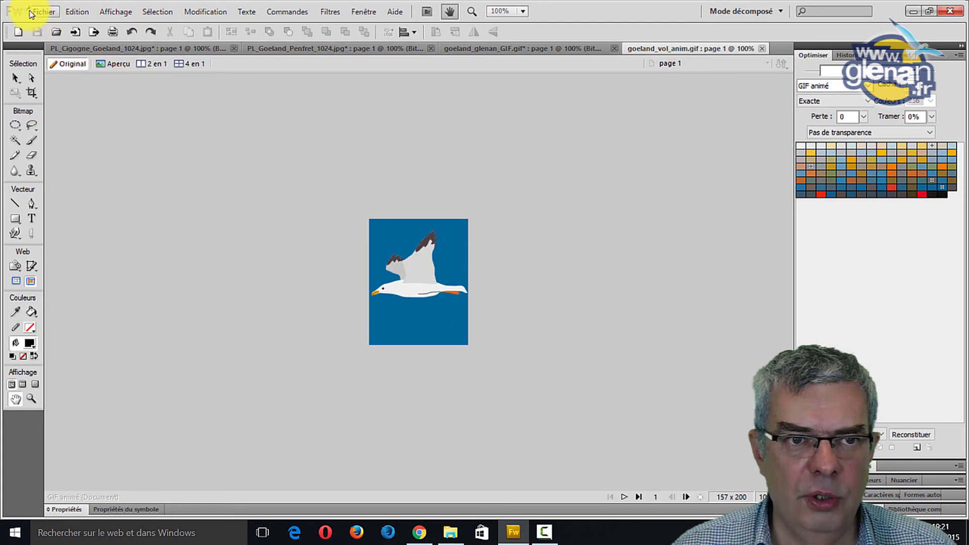
Open Dauphins_anim.gif from the media folder, go to its last frame and play the animation
click(56, 31)
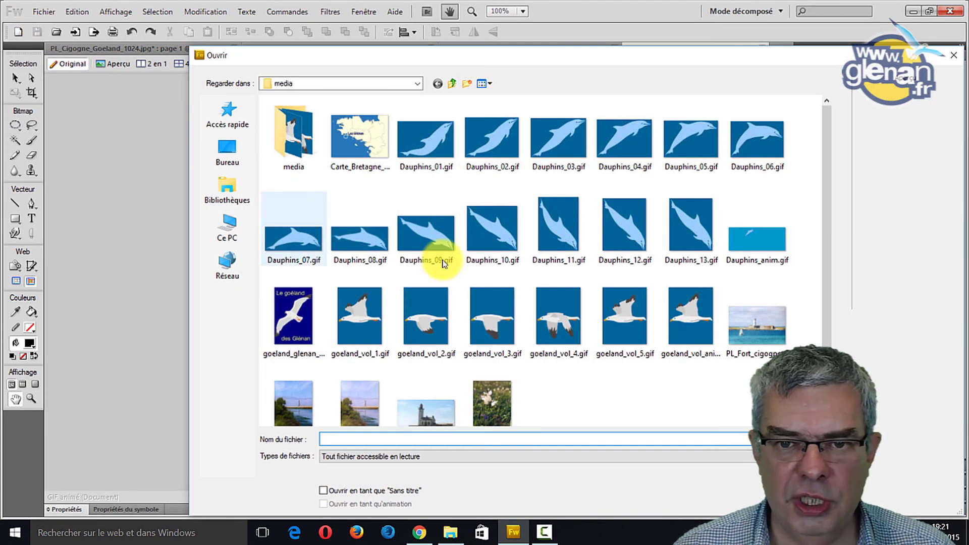
double_click(750, 237)
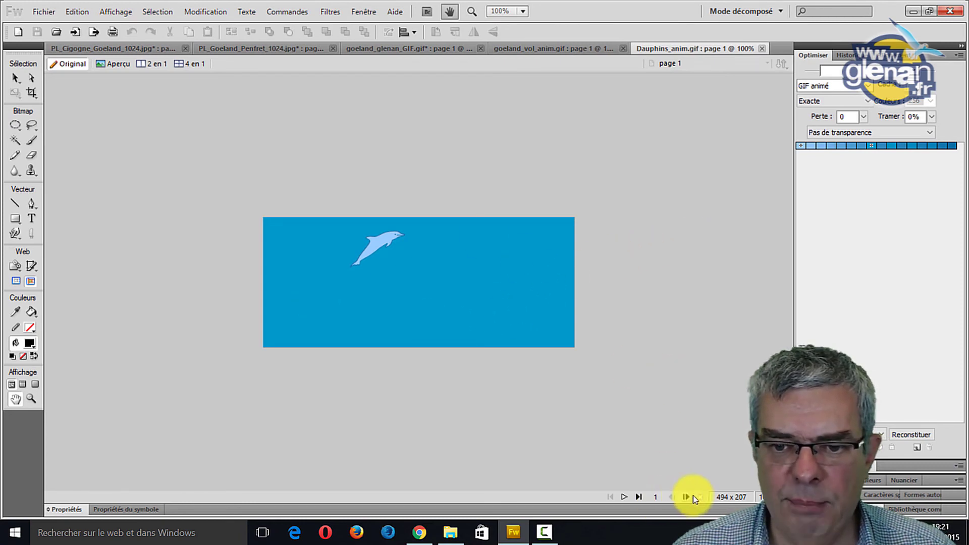
click(638, 497)
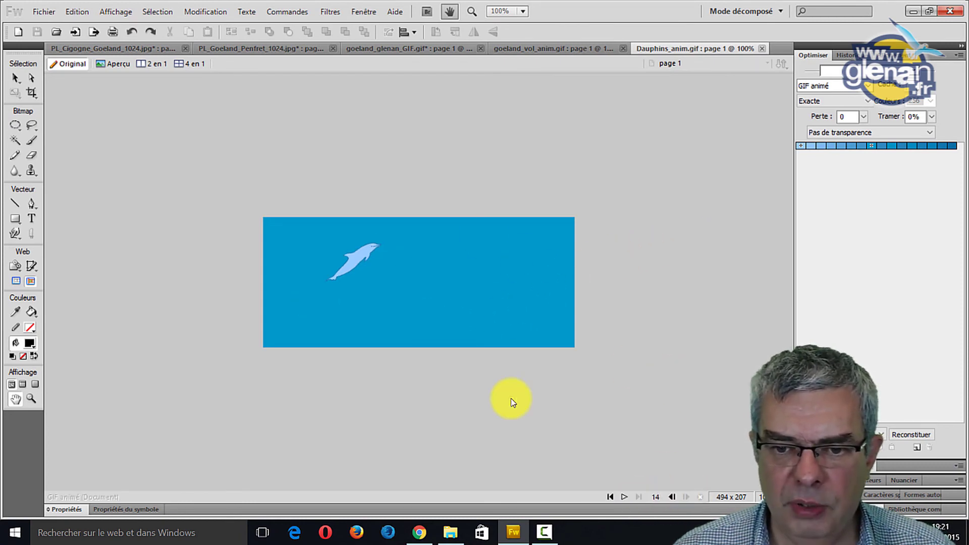
click(624, 497)
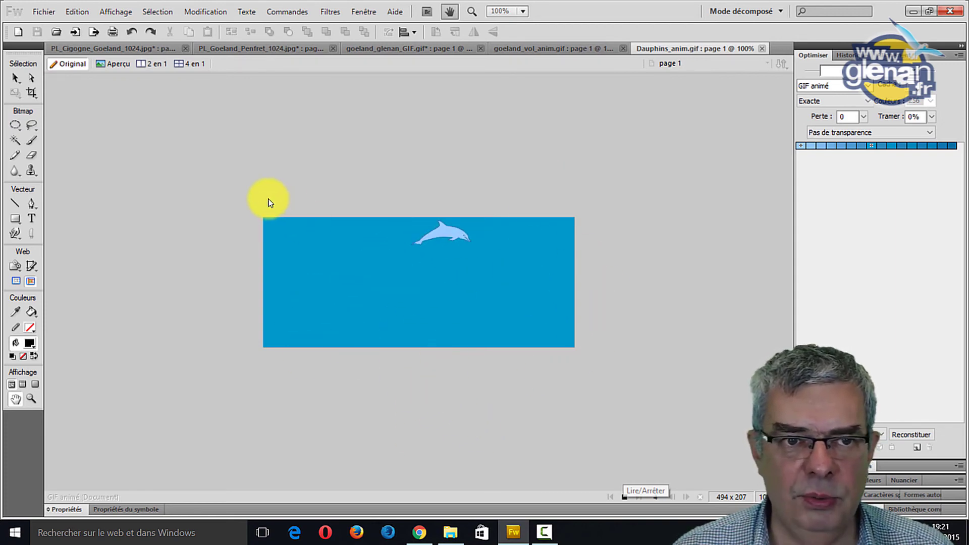
Open the photo PL_Cigogne_Goeland_1024.jpg from the fond-ecran-glenan folder
click(56, 31)
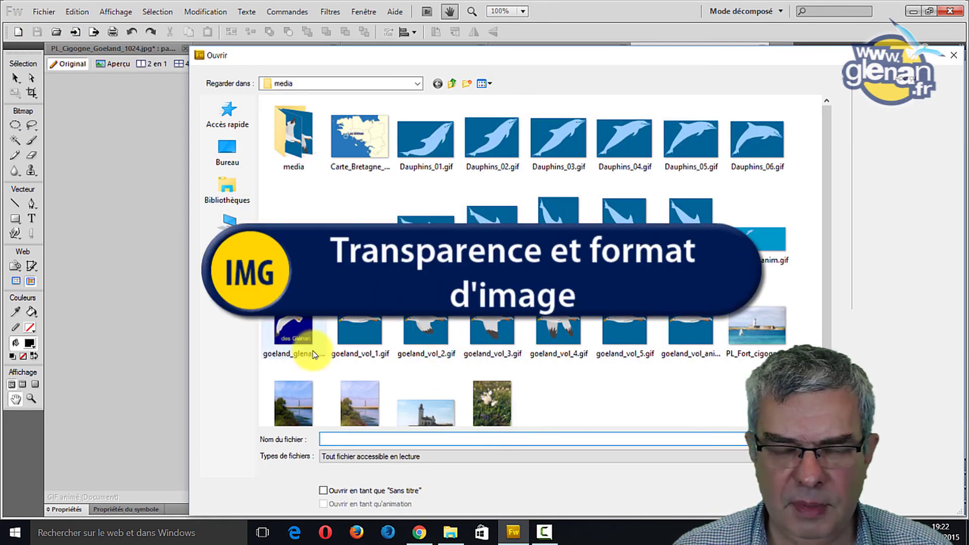
click(453, 84)
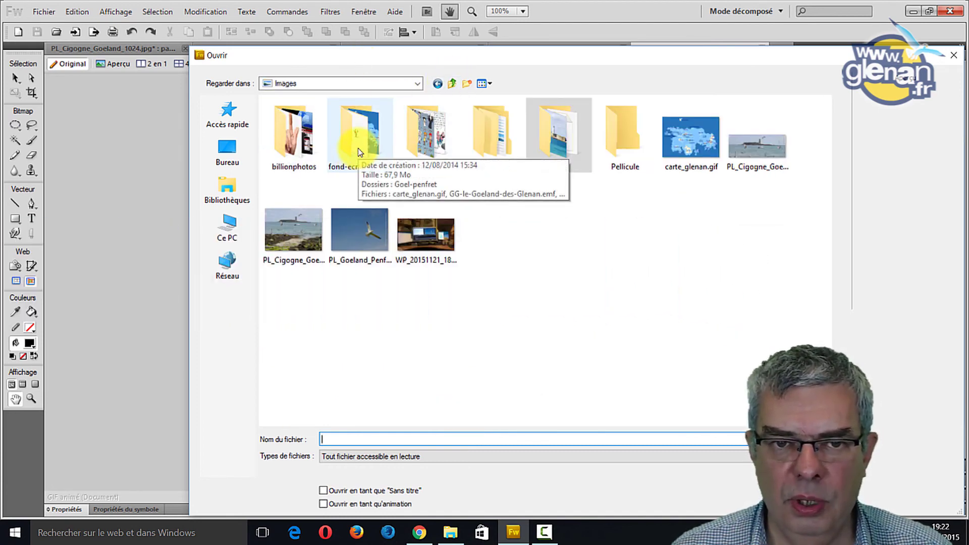
double_click(359, 151)
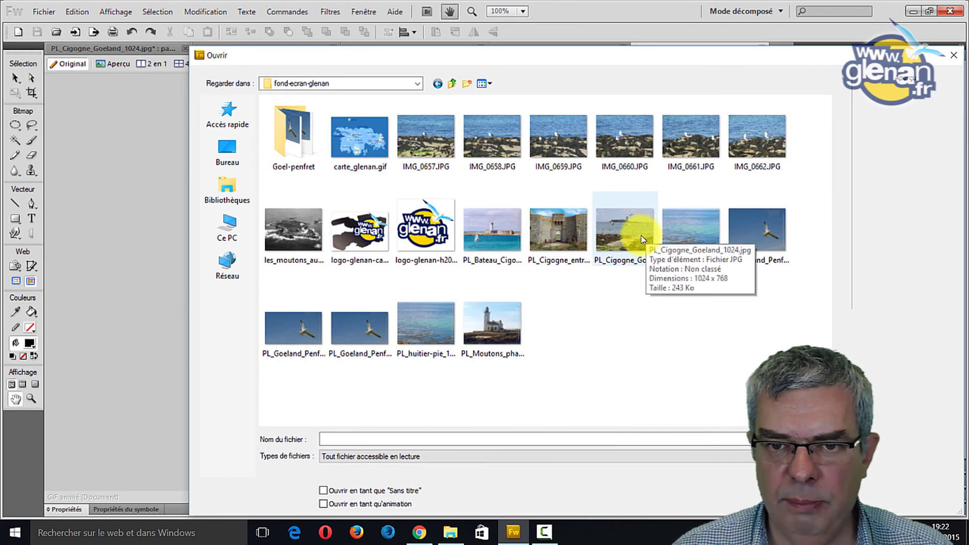
double_click(642, 239)
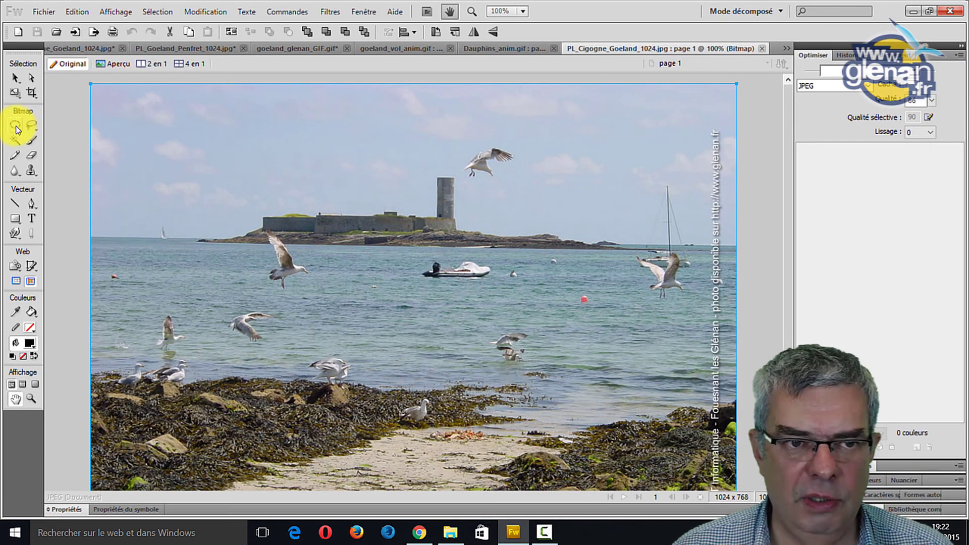
Choose the oval marquee tool and set its edge to Diffusion with an amount of 10
drag(15, 129, 40, 152)
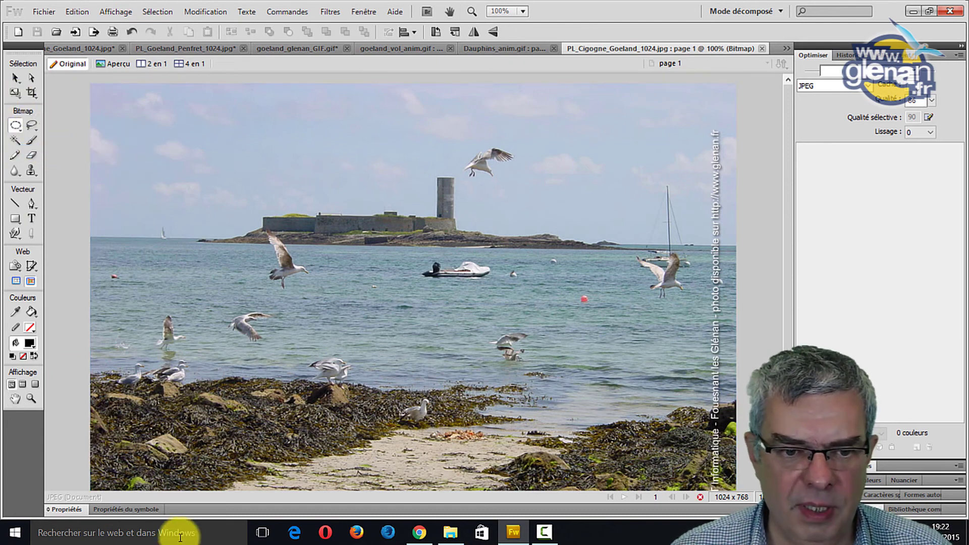
click(201, 510)
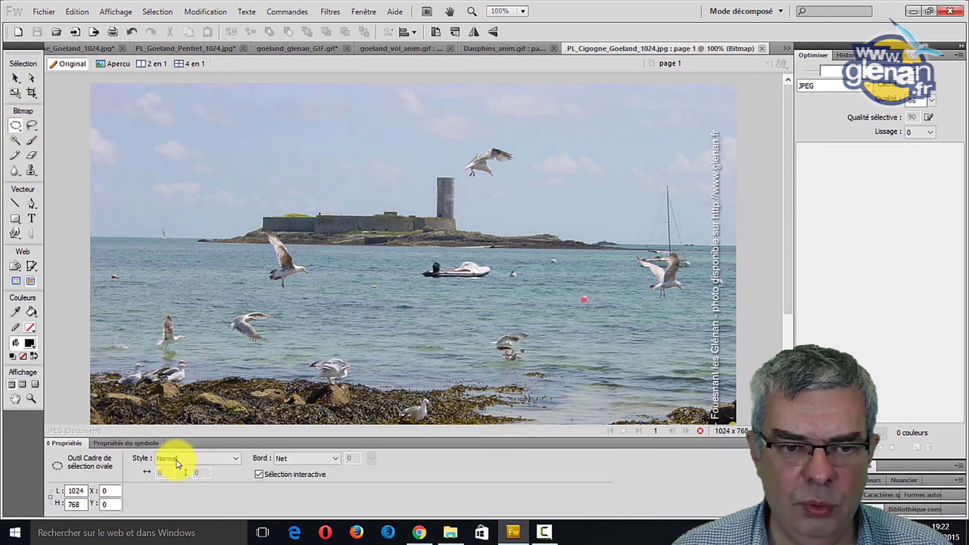
click(336, 458)
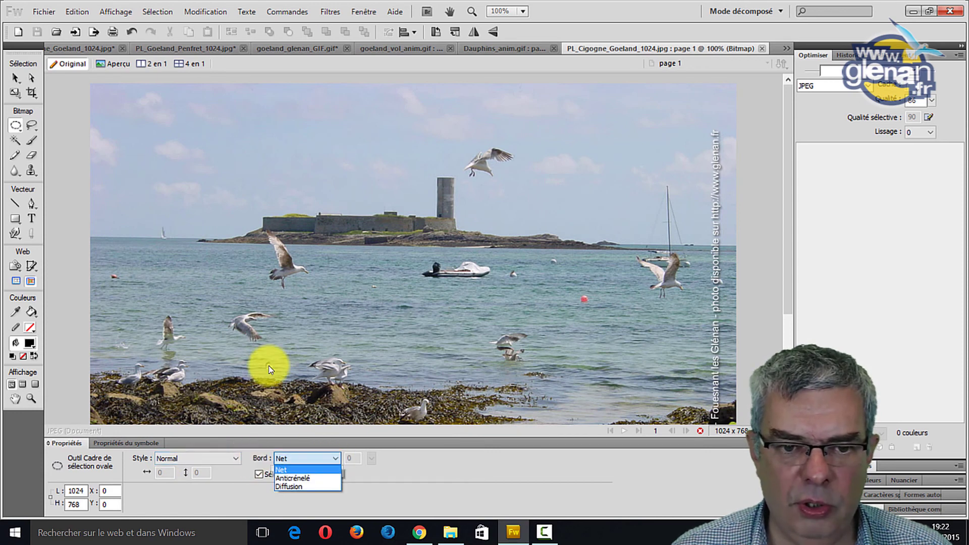
click(319, 486)
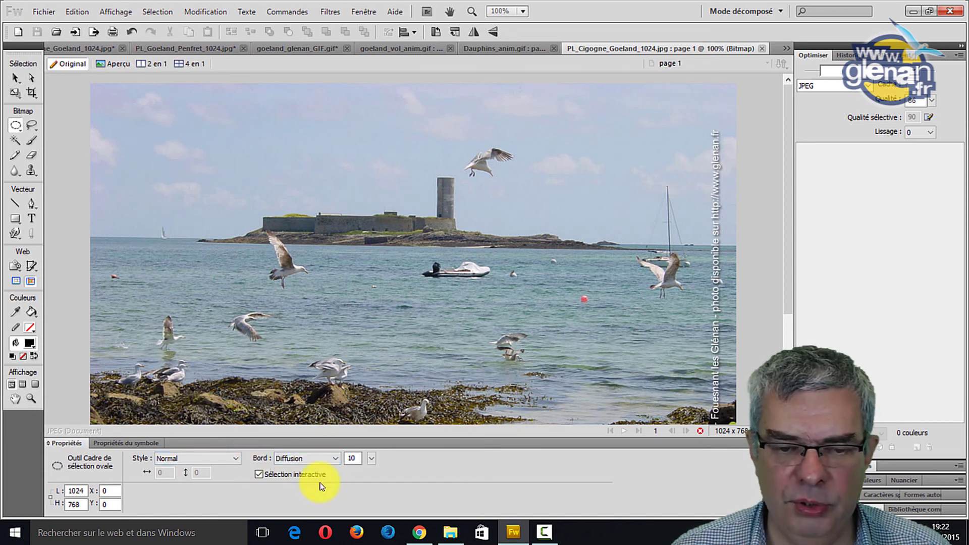
Set the marquee's edge diffusion to 20 and select the gull flying above the tower with an oval about 179 × 139 pixels
drag(359, 461, 347, 461)
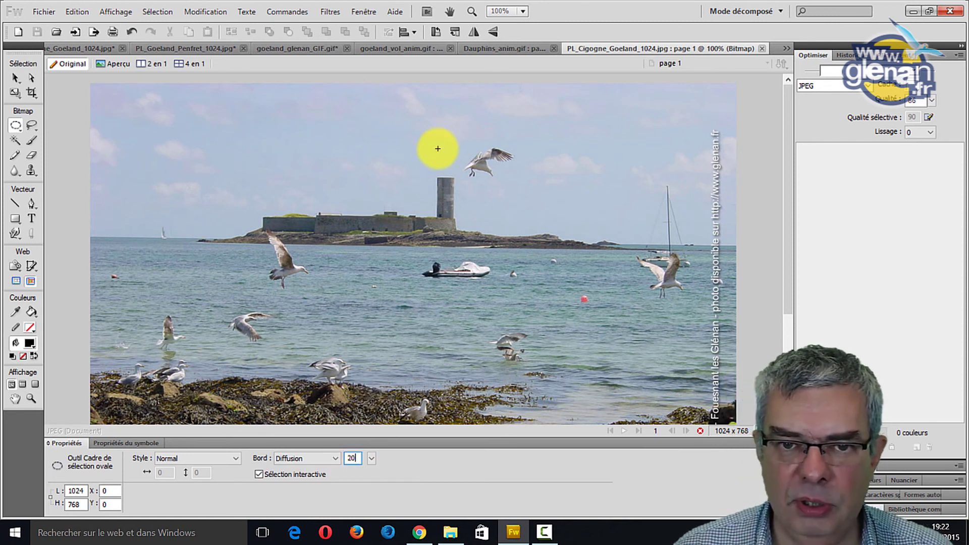
drag(438, 127, 528, 191)
drag(423, 153, 528, 191)
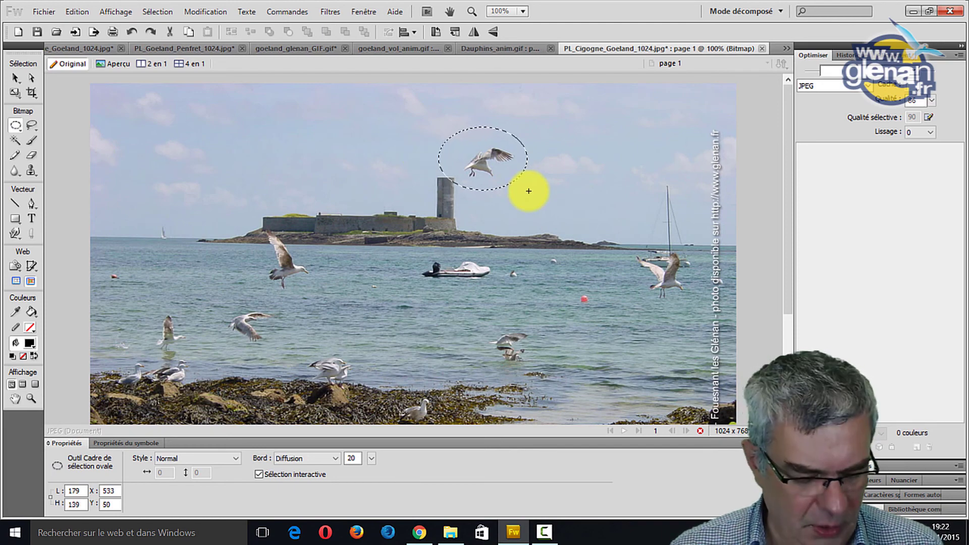
Create a new 179 × 139 pixel document with a transparent canvas and paste the copied gull selection into it
key(ctrl+n)
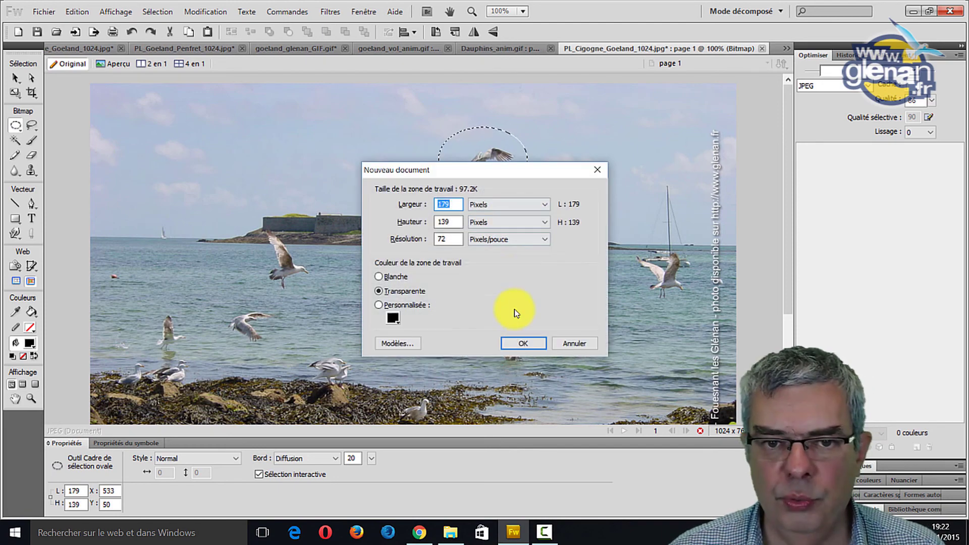
click(517, 341)
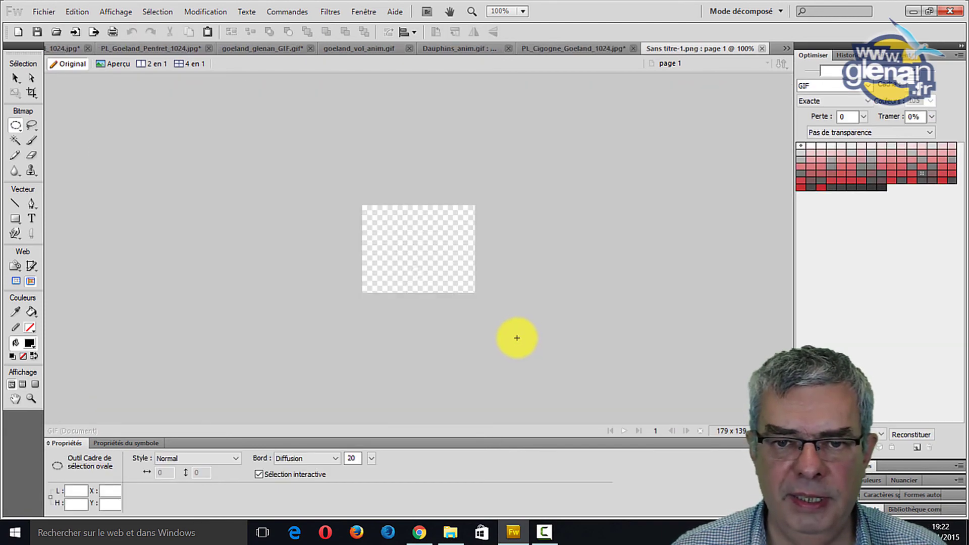
key(ctrl+v)
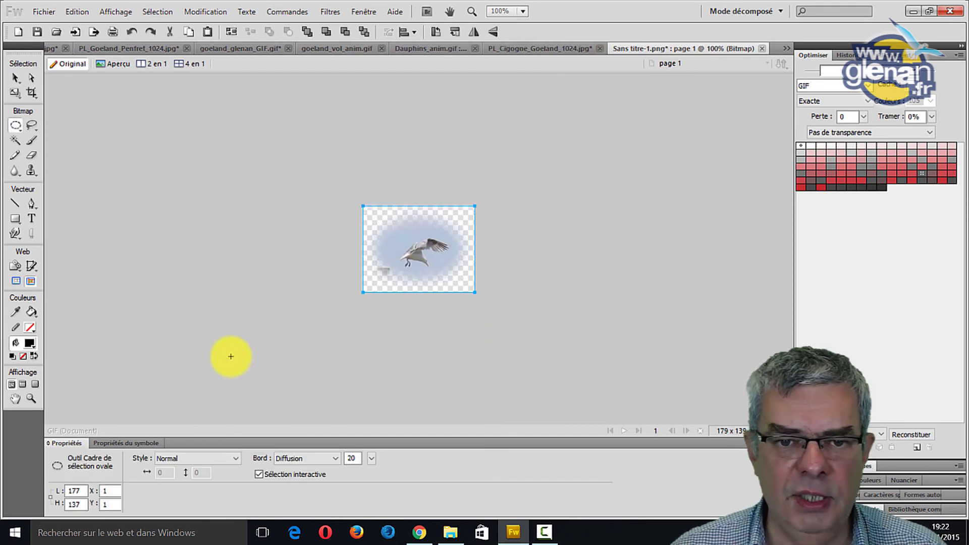
Show the gull image in four comparison previews at 300% and set the second preview's export format to JPEG
double_click(16, 399)
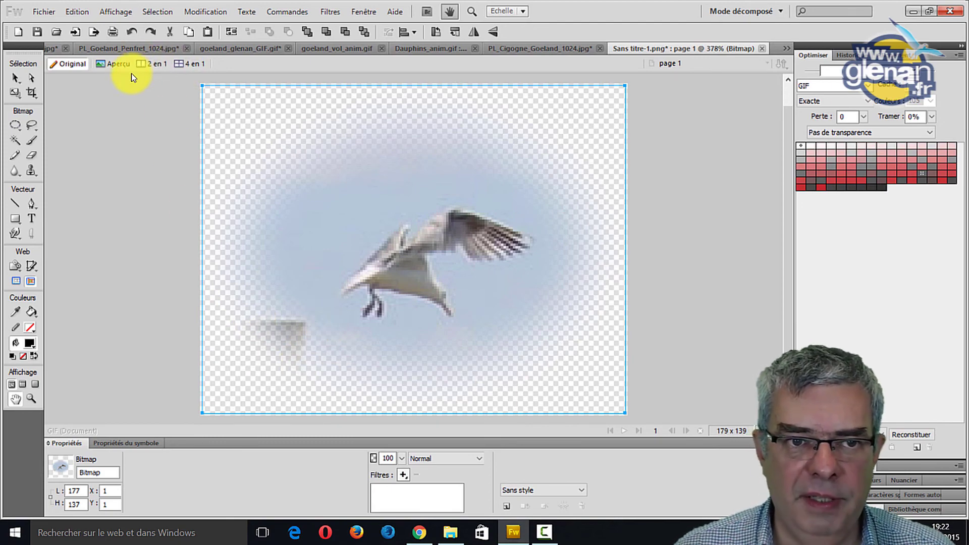
click(183, 66)
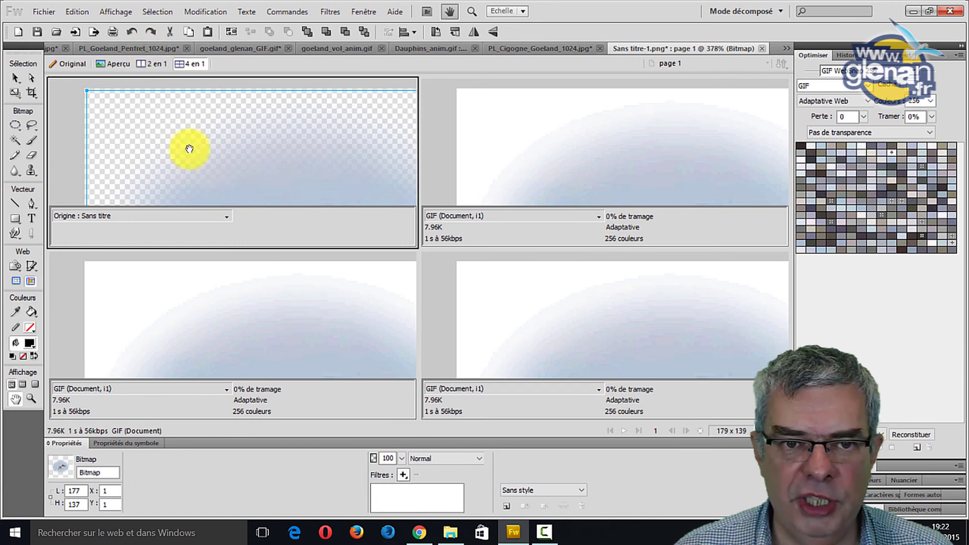
click(31, 399)
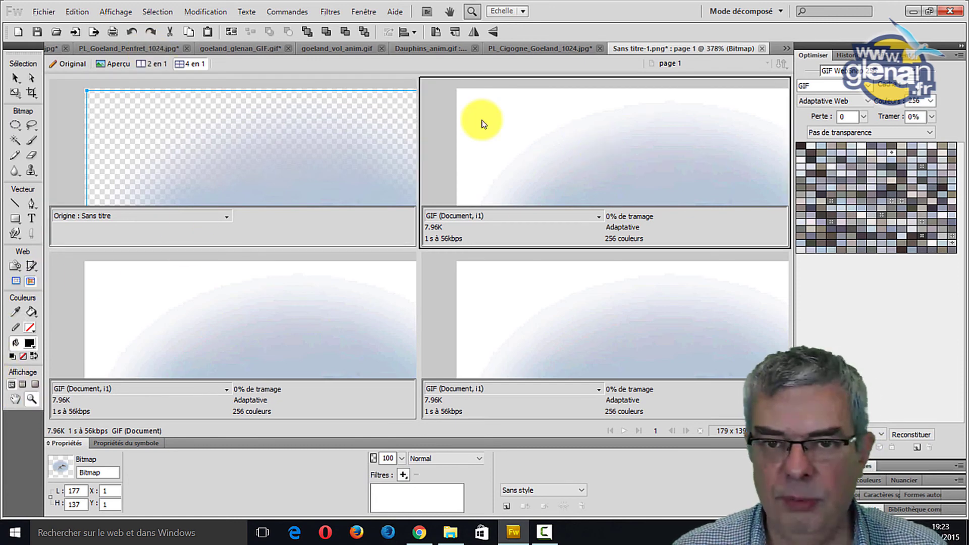
alt+click(482, 121)
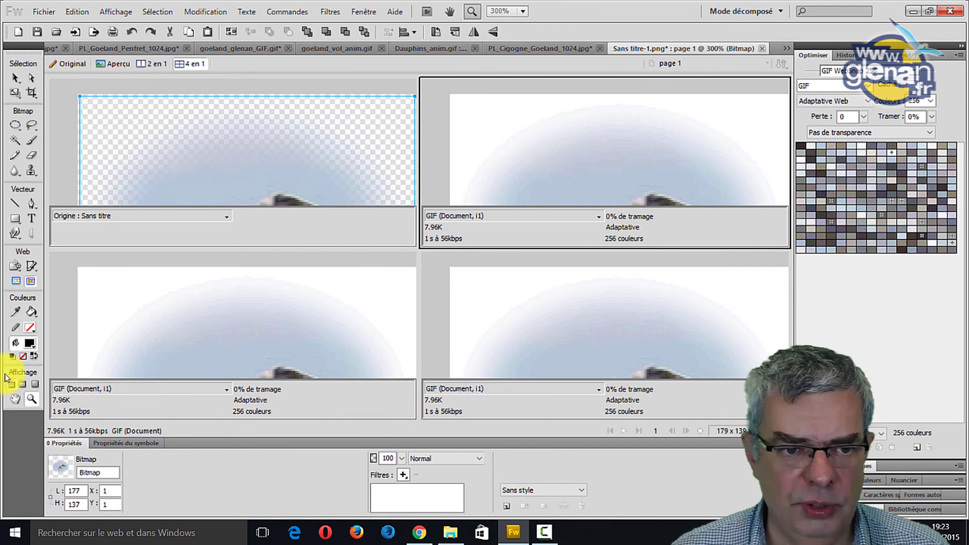
click(18, 399)
drag(602, 179, 604, 141)
drag(604, 174, 606, 91)
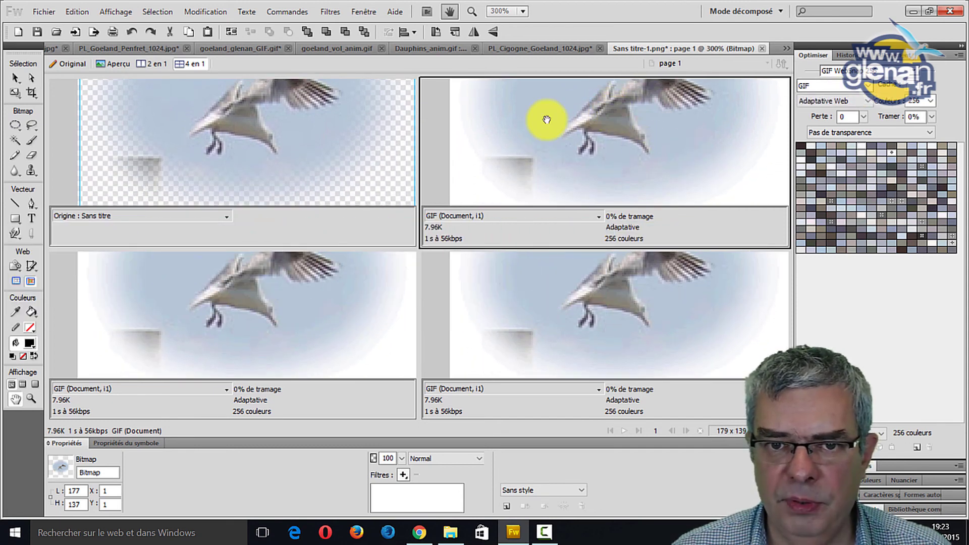
click(858, 86)
click(828, 100)
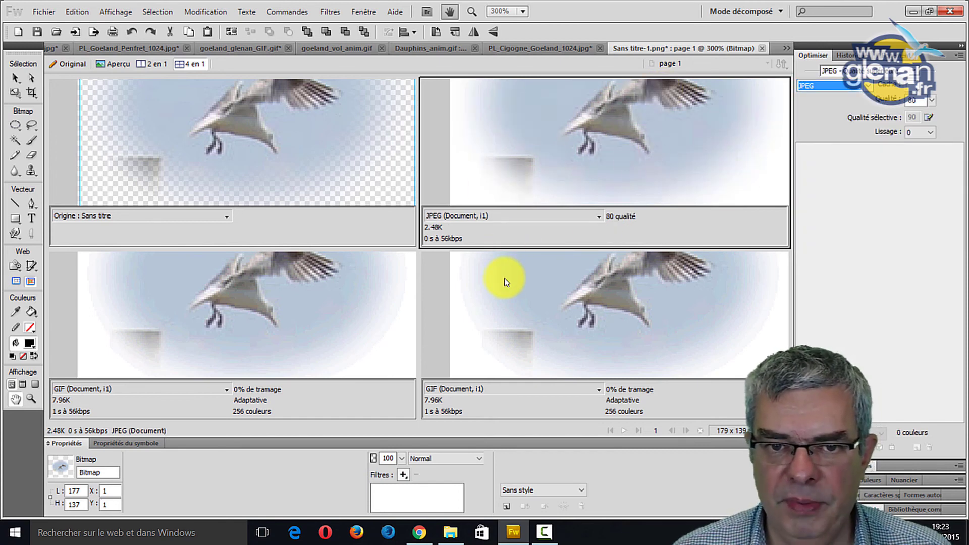
Keep the fourth preview in GIF format and set its transparency to Transparence d'index
click(656, 278)
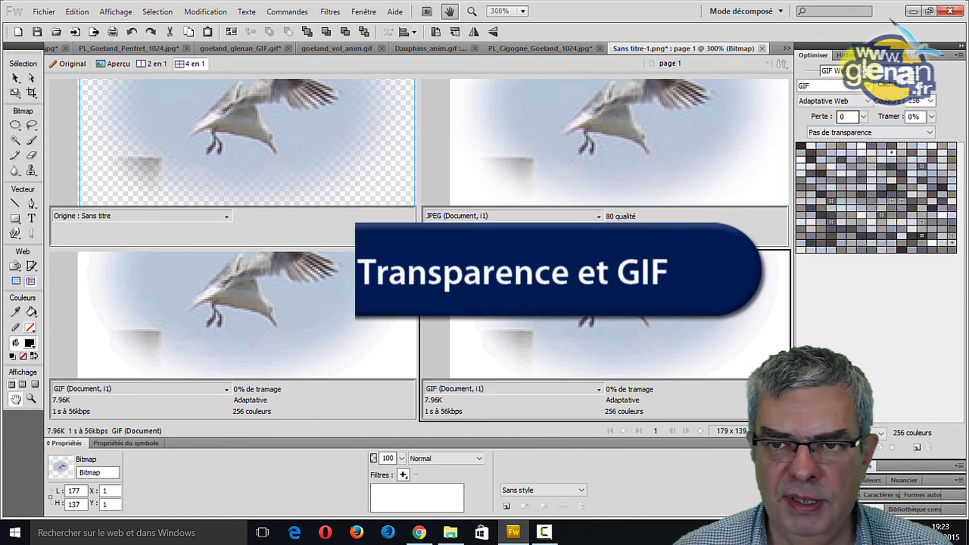
click(868, 87)
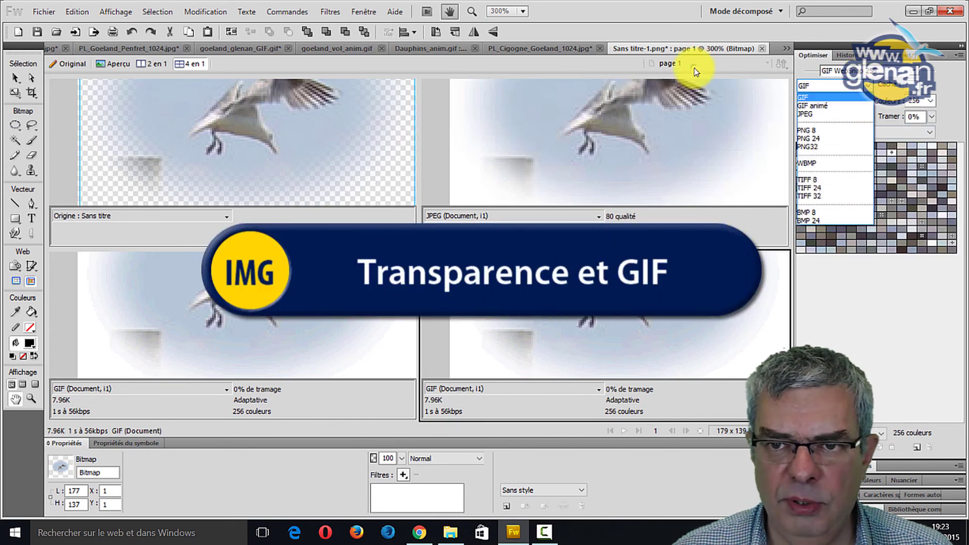
click(852, 104)
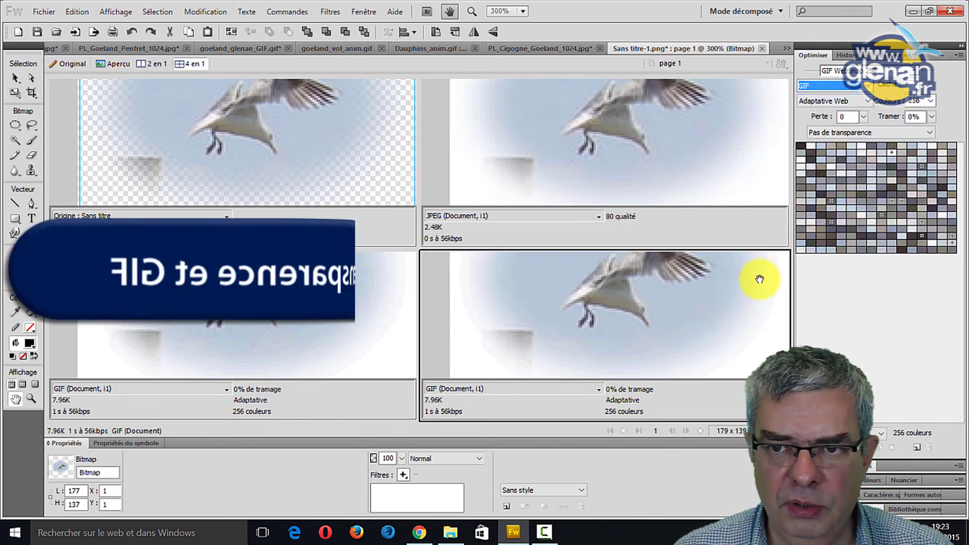
click(848, 133)
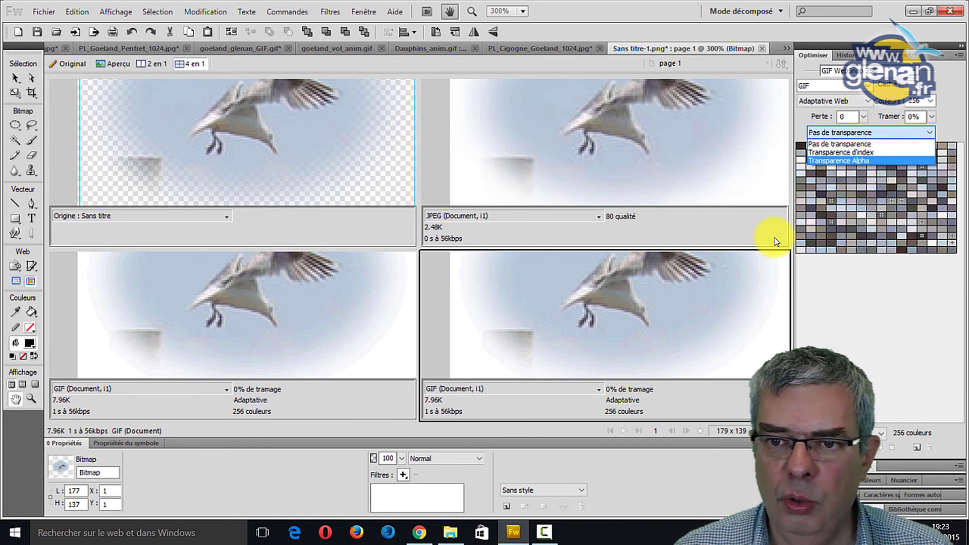
click(861, 152)
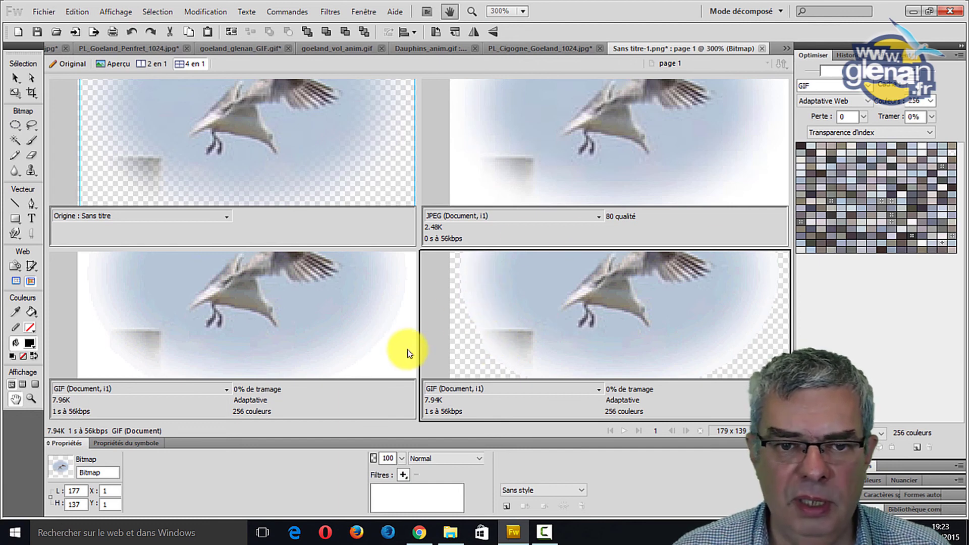
Set the third preview's export format to PNG32 to compare its transparency with the JPEG and GIF versions
click(305, 316)
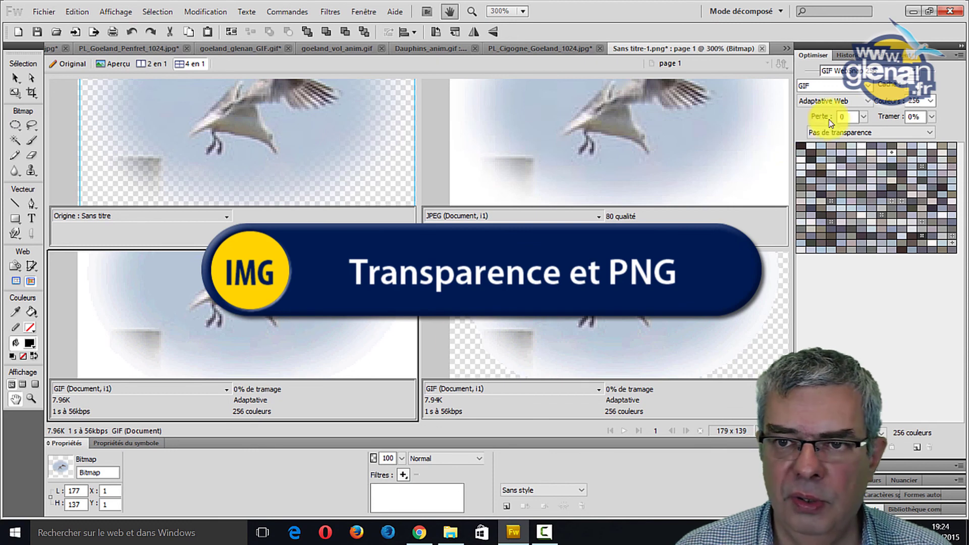
click(869, 88)
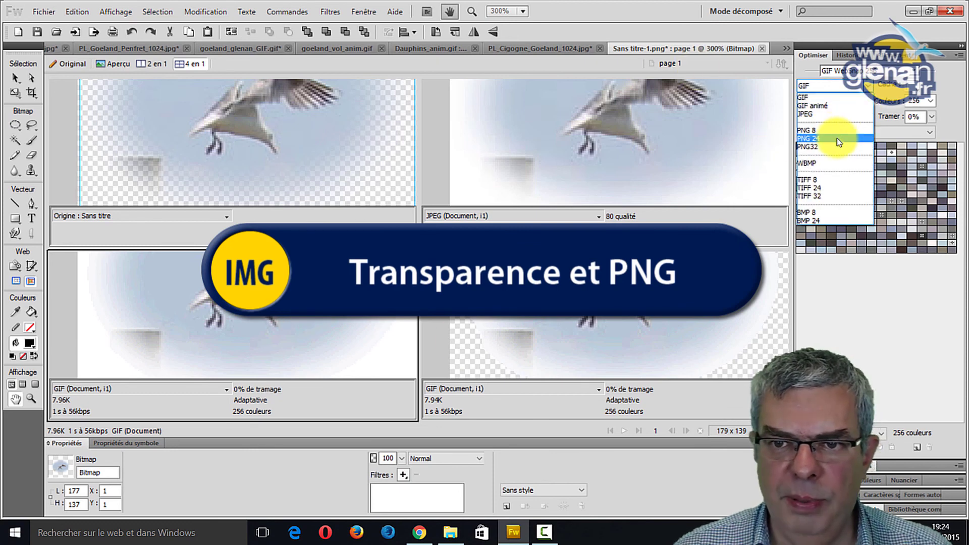
click(837, 146)
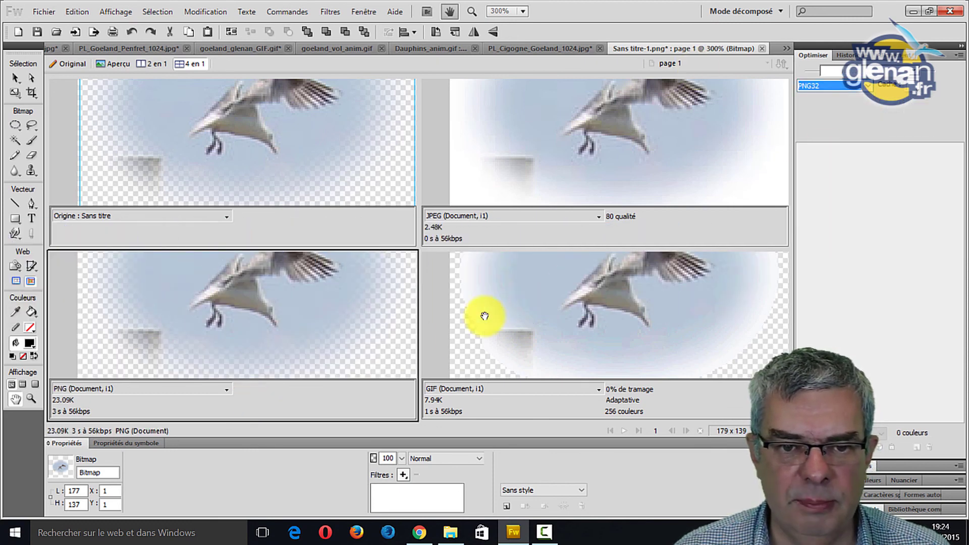